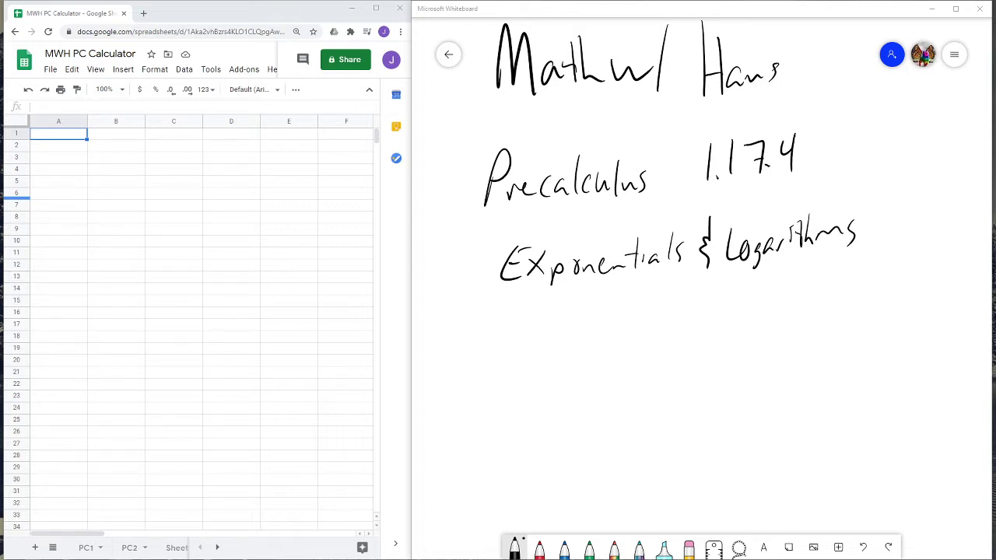
Handwrite the general exponential equation y = ab^x + c below the Exponentials & Logarithms heading on the whiteboard.
left_click_drag(511, 350, 520, 397)
mouse_move(557, 361)
left_mouse_down()
mouse_move(581, 360)
mouse_move(587, 379)
mouse_move(633, 379)
left_mouse_up()
left_click_drag(654, 332, 655, 380)
mouse_move(675, 328)
left_mouse_down()
mouse_move(693, 348)
mouse_move(668, 345)
left_mouse_up()
mouse_move(717, 345)
left_mouse_down()
mouse_move(716, 377)
mouse_move(714, 363)
left_mouse_up()
left_click_drag(753, 348, 755, 377)
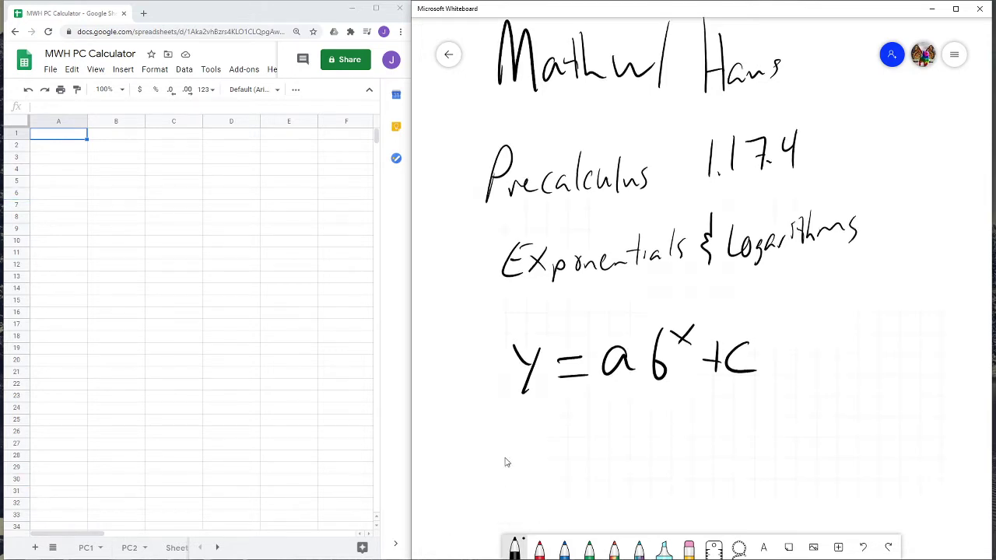
Handwrite the example equation y = 2^x + 5 beneath the general equation.
scroll(507, 462, "down", 3)
scroll(519, 362, "right", 2)
left_click_drag(513, 343, 527, 361)
mouse_move(543, 348)
left_mouse_down()
mouse_move(531, 385)
mouse_move(579, 353)
left_mouse_up()
left_click_drag(567, 370, 631, 379)
left_click_drag(641, 333, 663, 352)
mouse_move(663, 331)
left_mouse_down()
mouse_move(641, 352)
mouse_move(683, 392)
left_mouse_up()
left_click_drag(672, 378, 694, 378)
left_click_drag(731, 348, 712, 351)
left_click_drag(708, 352, 705, 395)
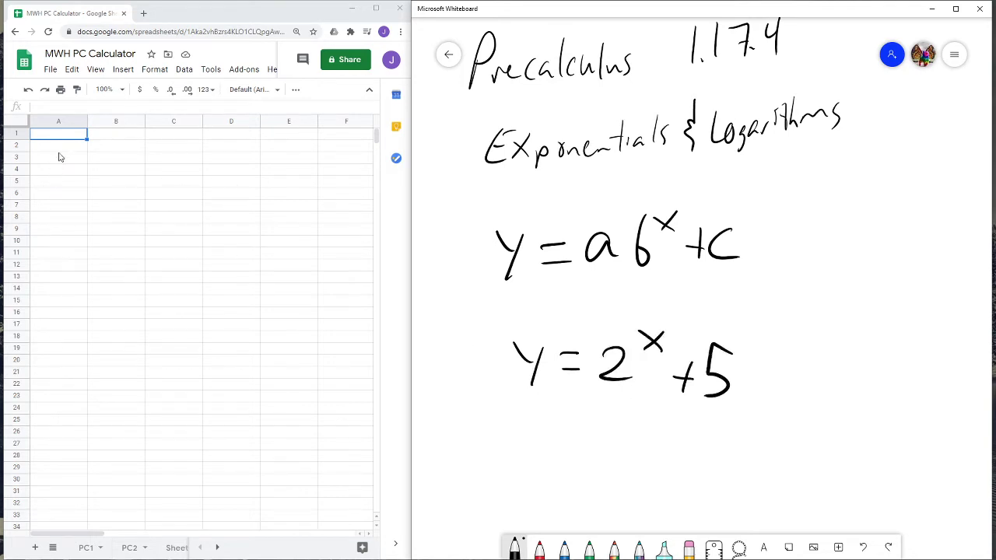
Switch to the Google Sheets spreadsheet and enter the headers x in A1 and y in B1.
left_click(78, 138)
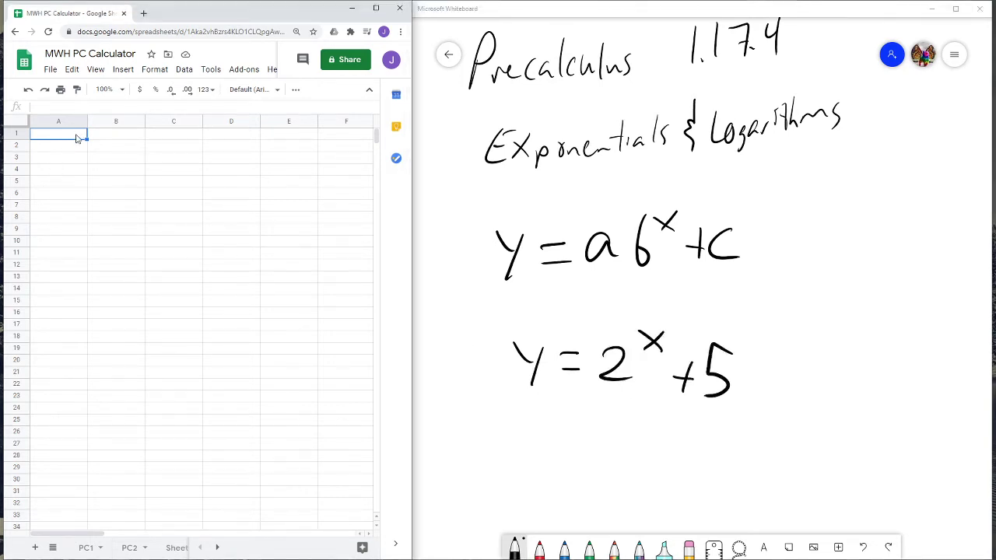
type("x")
key("Tab")
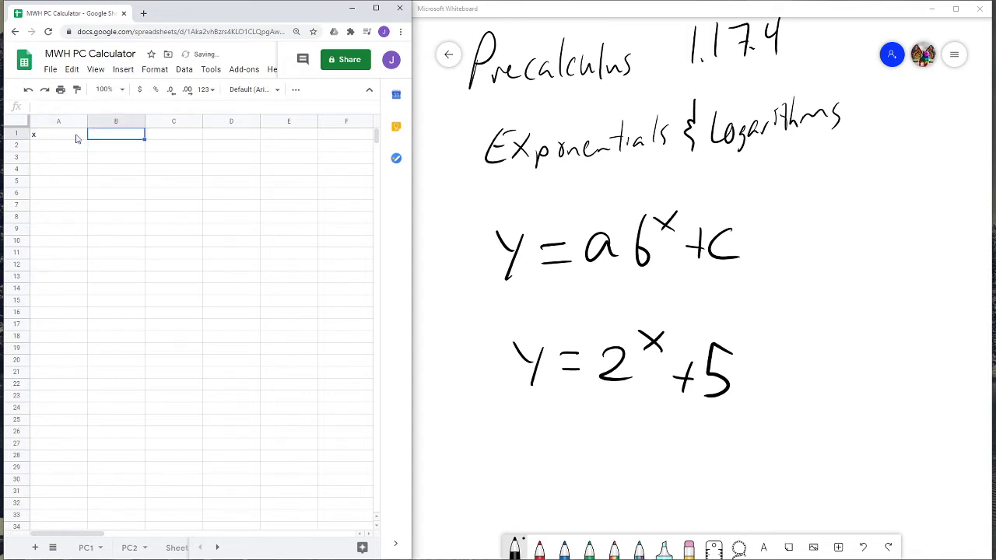
type("y")
key("Return")
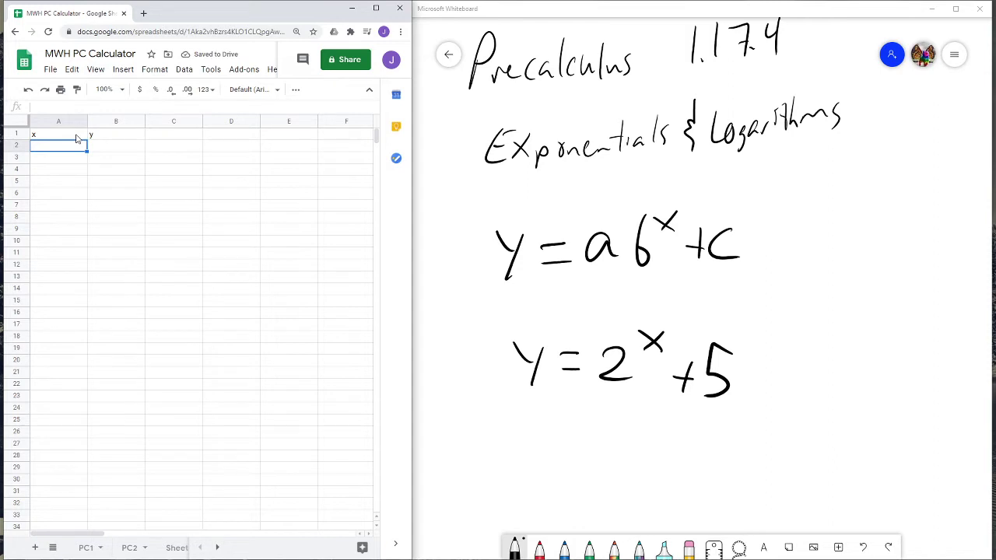
Enter -3 in A2 and -2 in A3, and extend the series down to A9.
type("-3")
key("Return")
type("-")
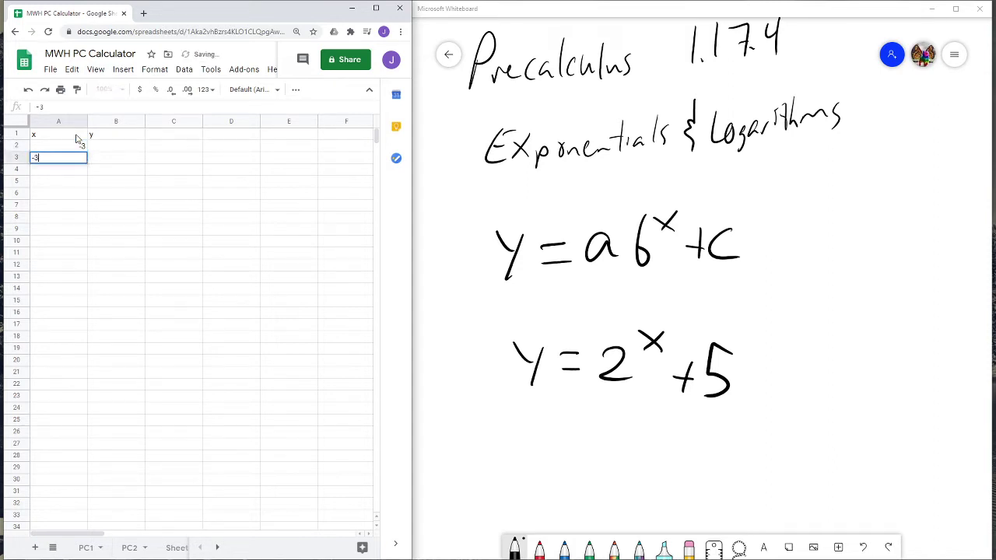
type("2")
key("Return")
left_click_drag(67, 150, 74, 158)
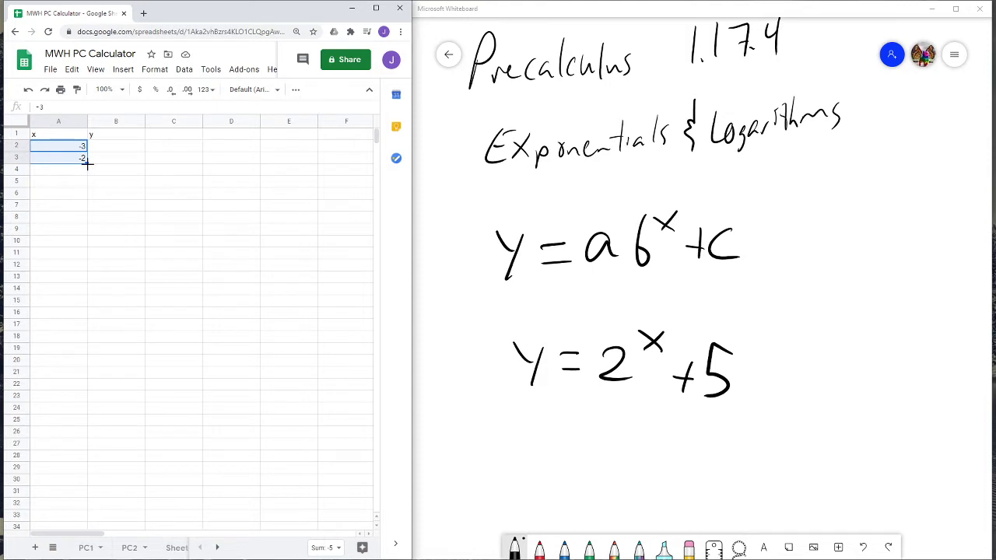
left_click_drag(88, 163, 79, 231)
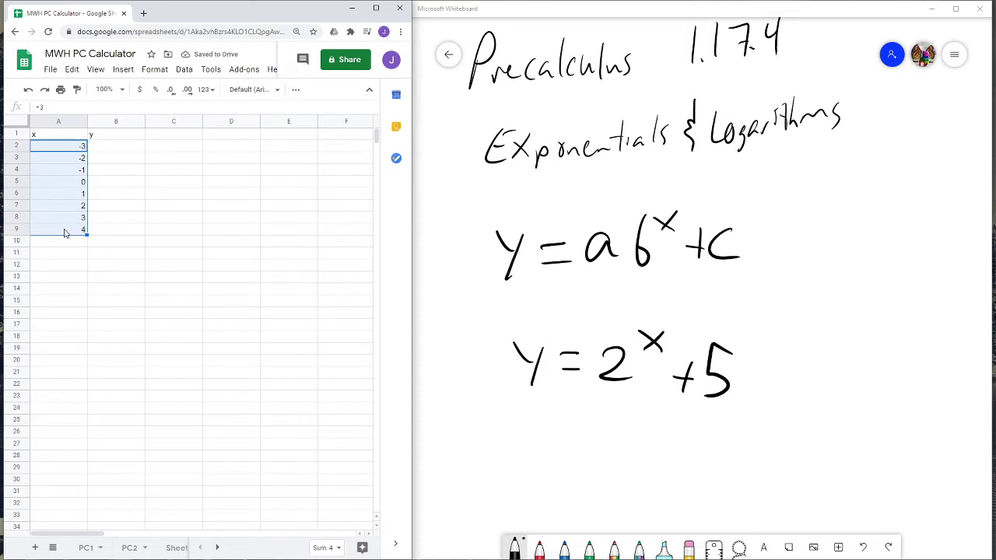
left_click(83, 147)
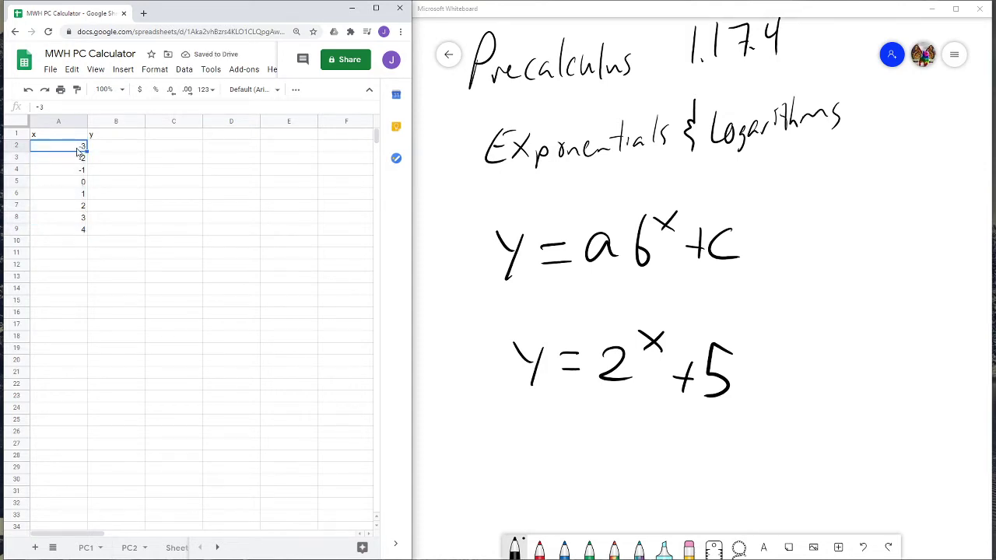
left_click_drag(60, 151, 59, 160)
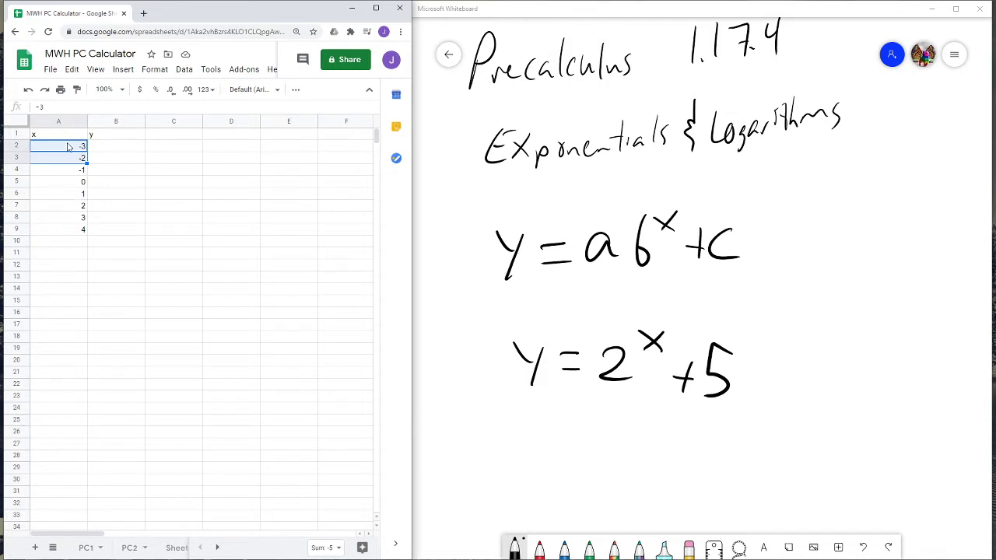
left_click(67, 151)
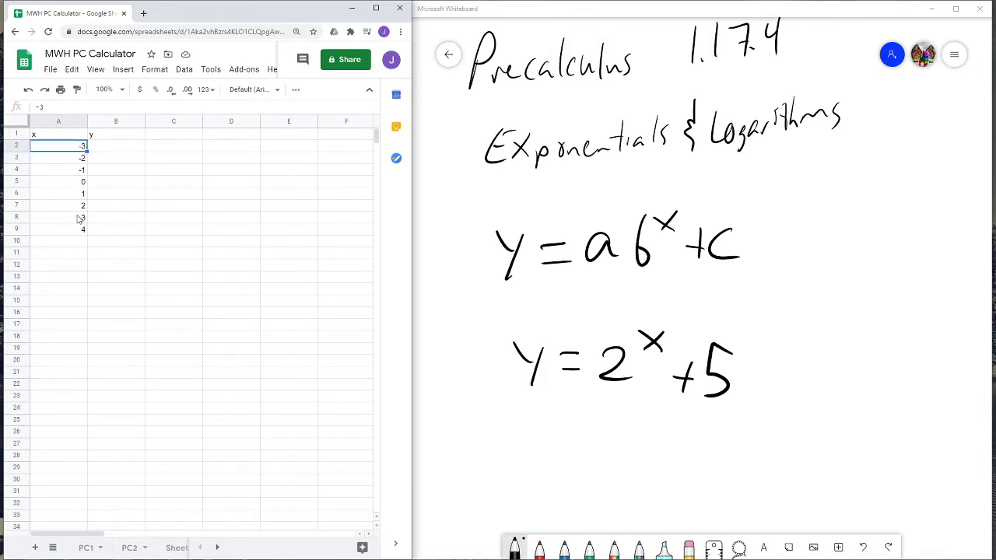
Enter the formula =2^A2+5 in B2 and fill it down to B9.
left_click(111, 149)
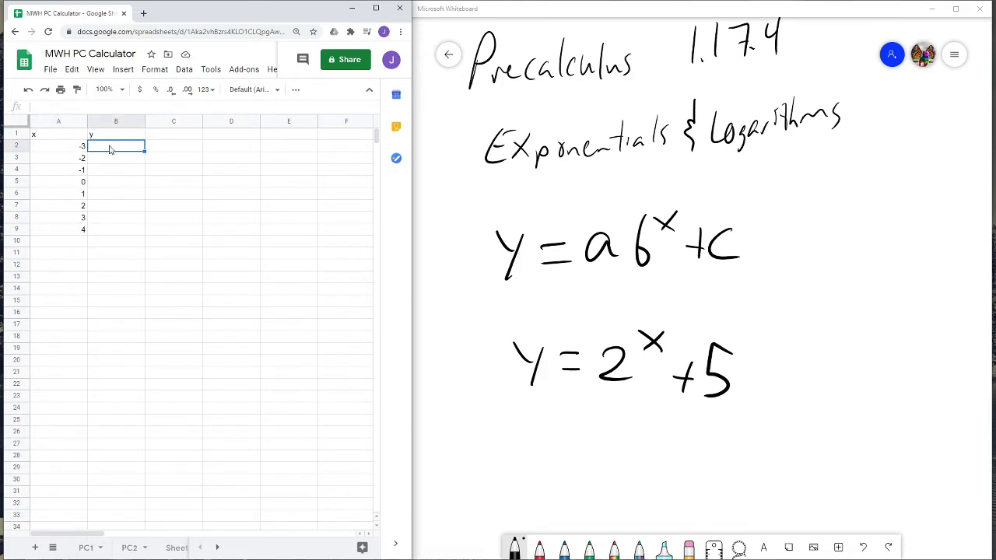
type("=2")
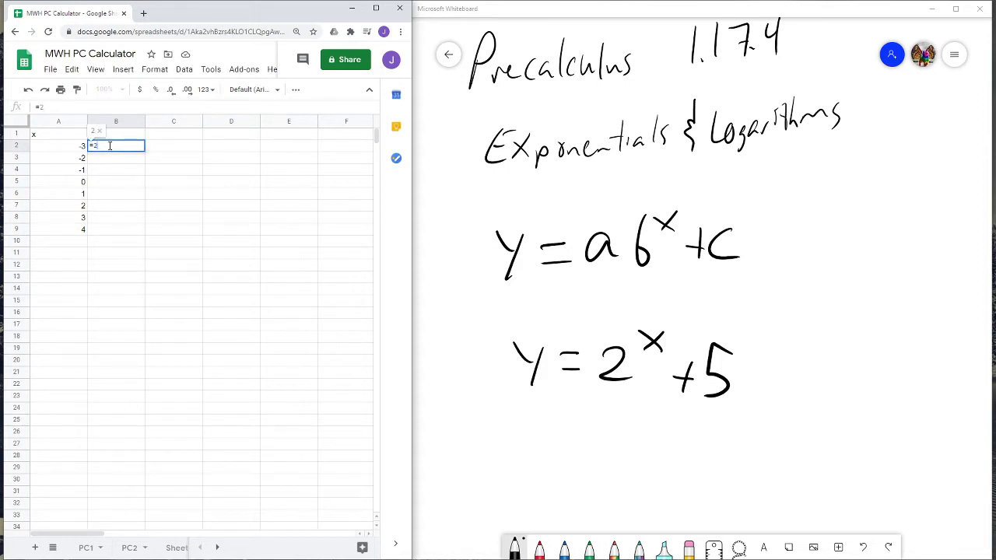
type("^")
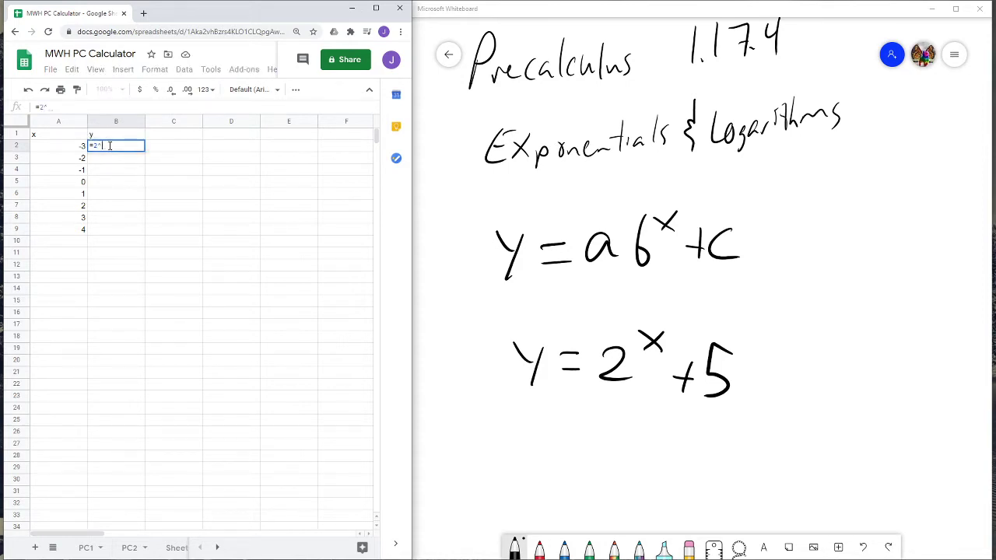
left_click(70, 151)
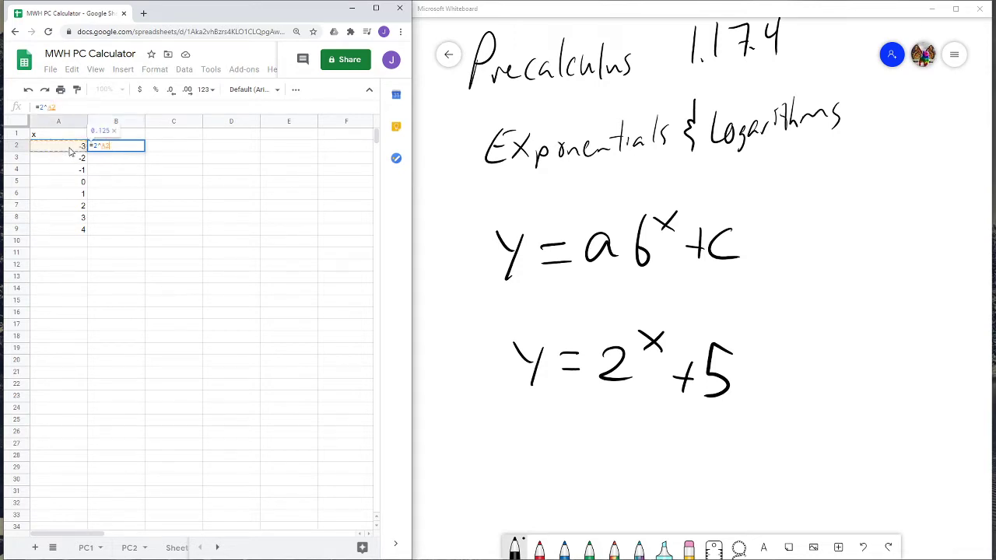
type("+5")
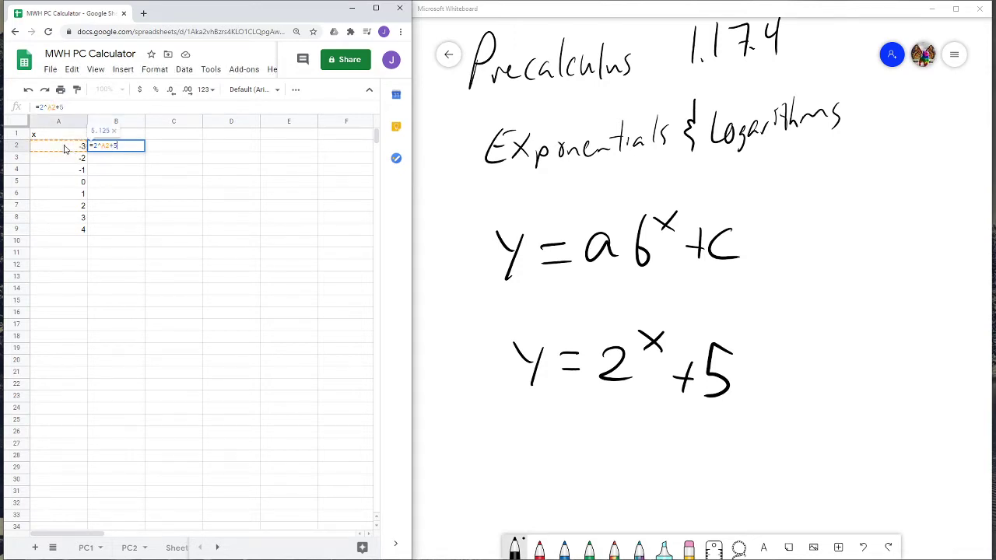
key("Return")
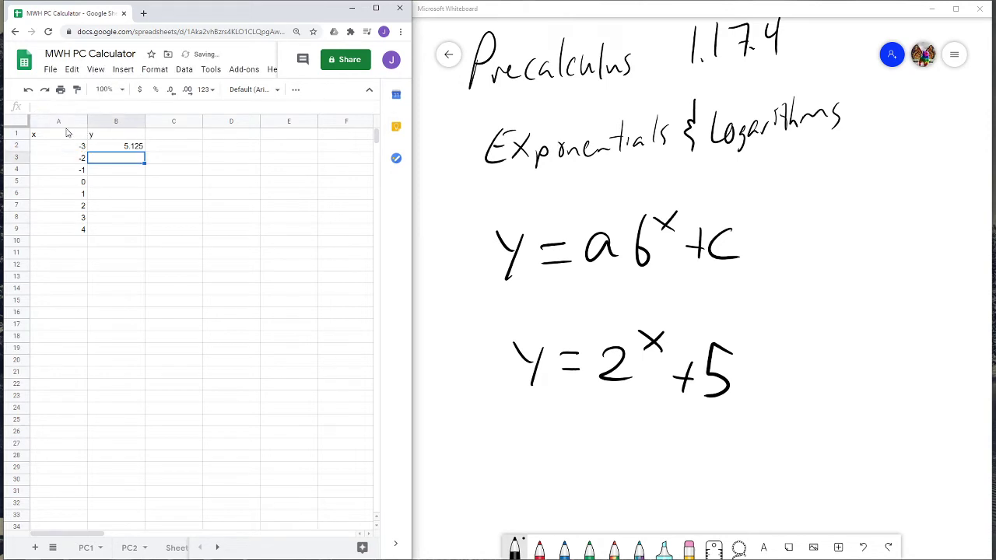
left_click(125, 149)
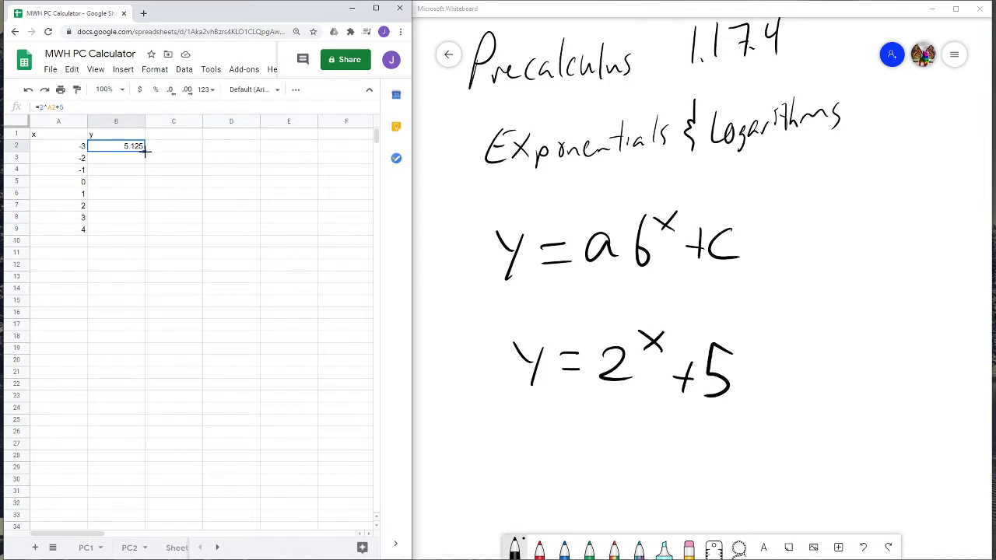
left_click_drag(146, 159, 133, 229)
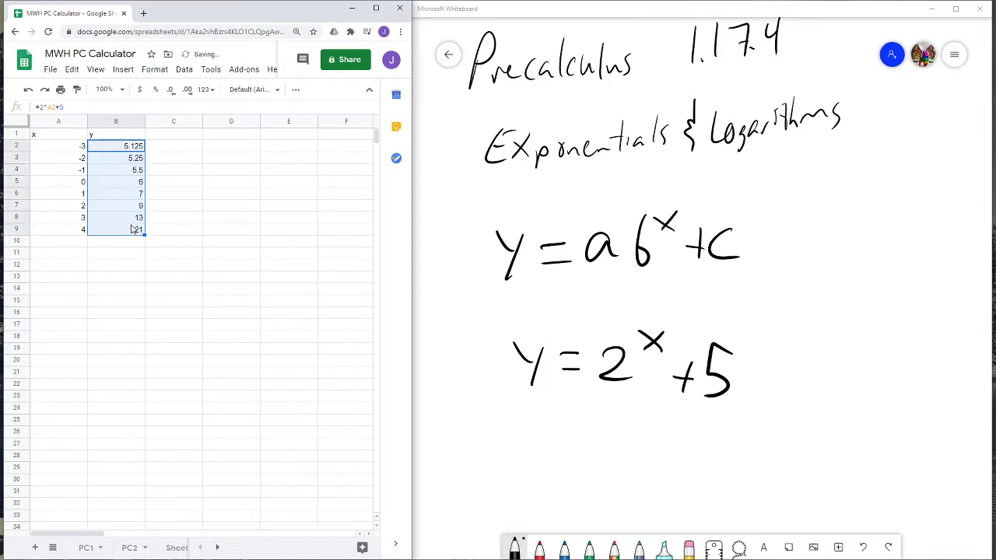
Examine the filled formulas in B2 through B9 to check which x cell each one references.
left_click(133, 147)
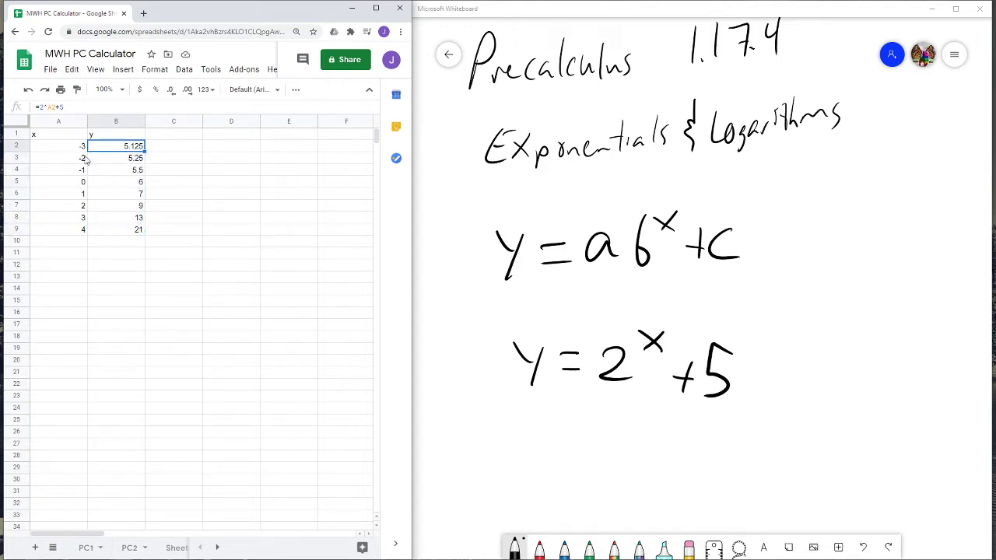
left_click(112, 159)
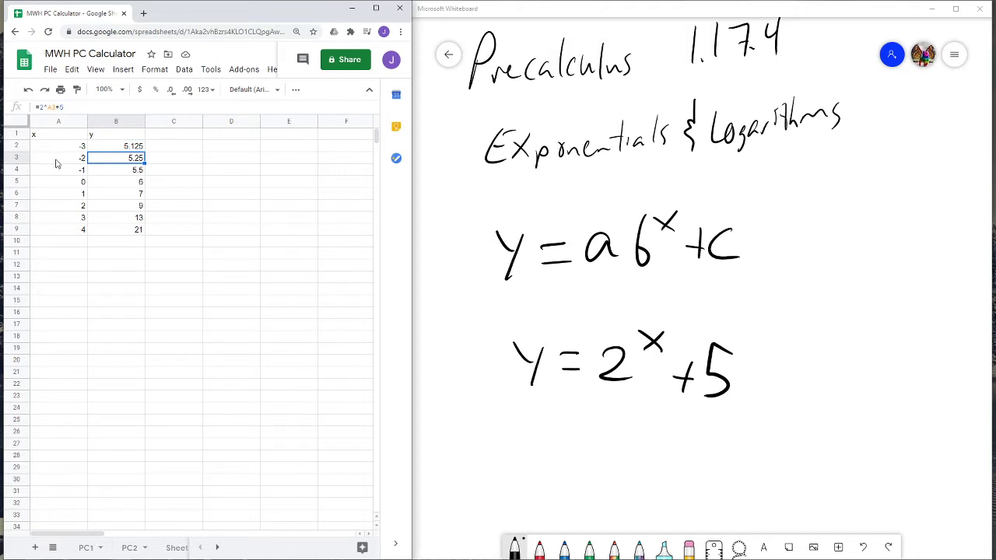
left_click(124, 175)
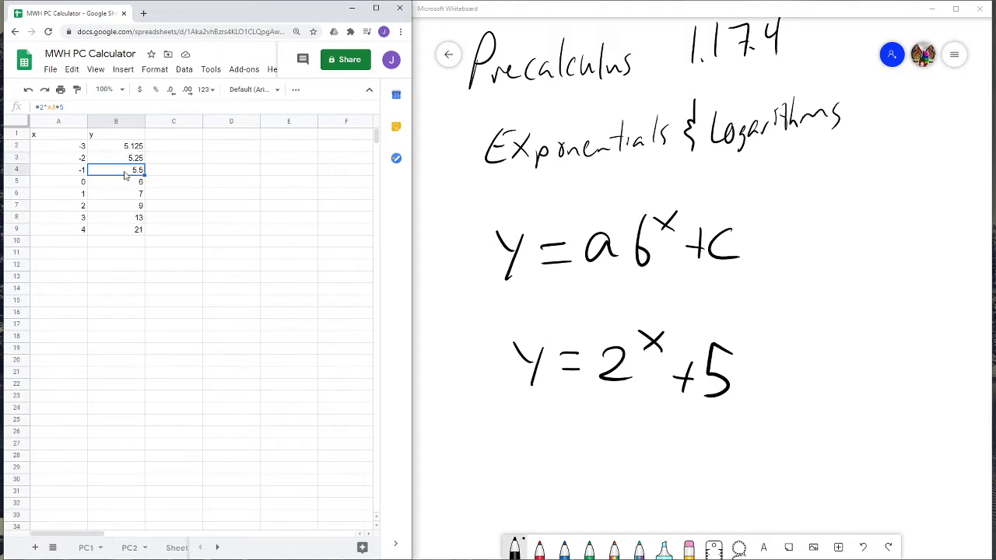
left_click(125, 184)
left_click(123, 195)
left_click(120, 207)
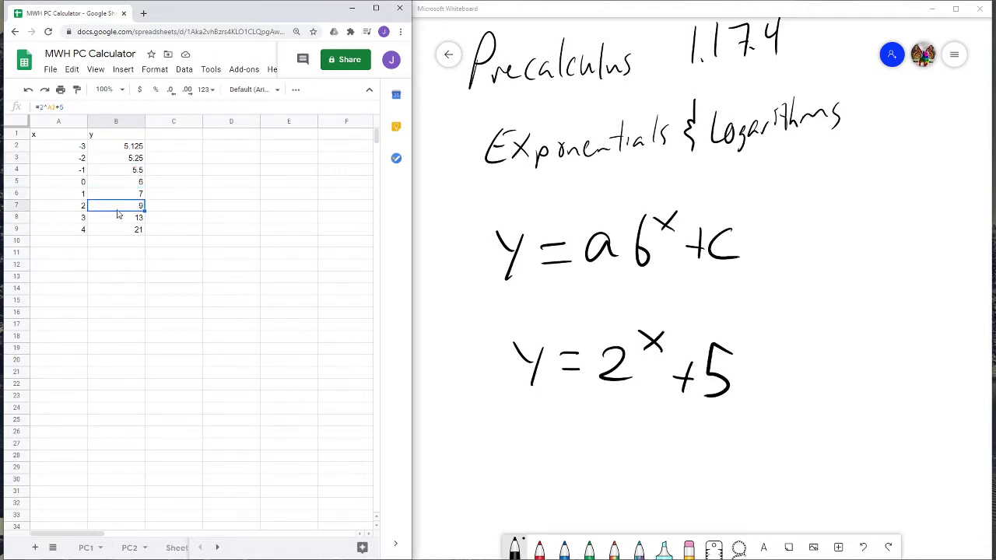
left_click(118, 216)
left_click(116, 231)
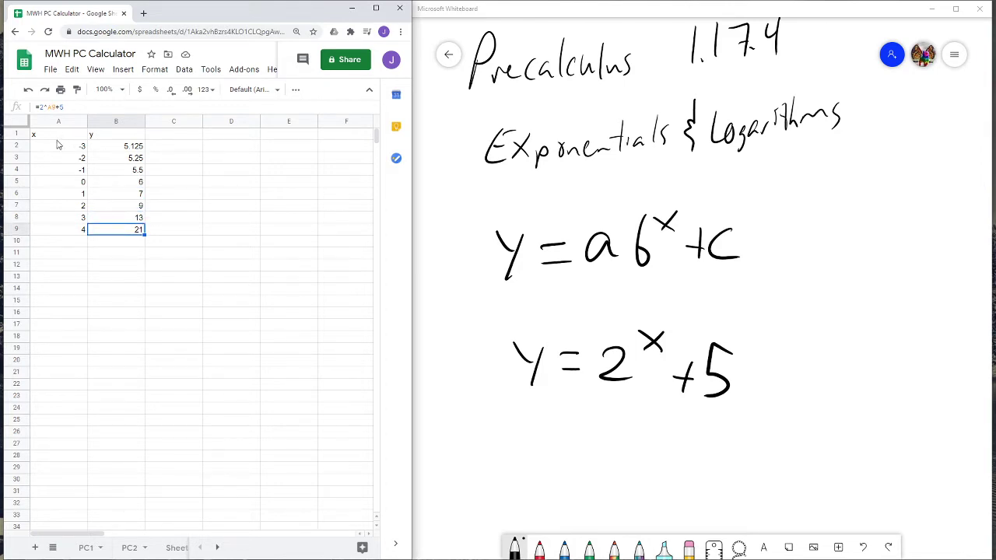
Insert a line chart of A1:B9, widen the spreadsheet window and place the chart beside the data table.
left_click_drag(56, 138, 130, 231)
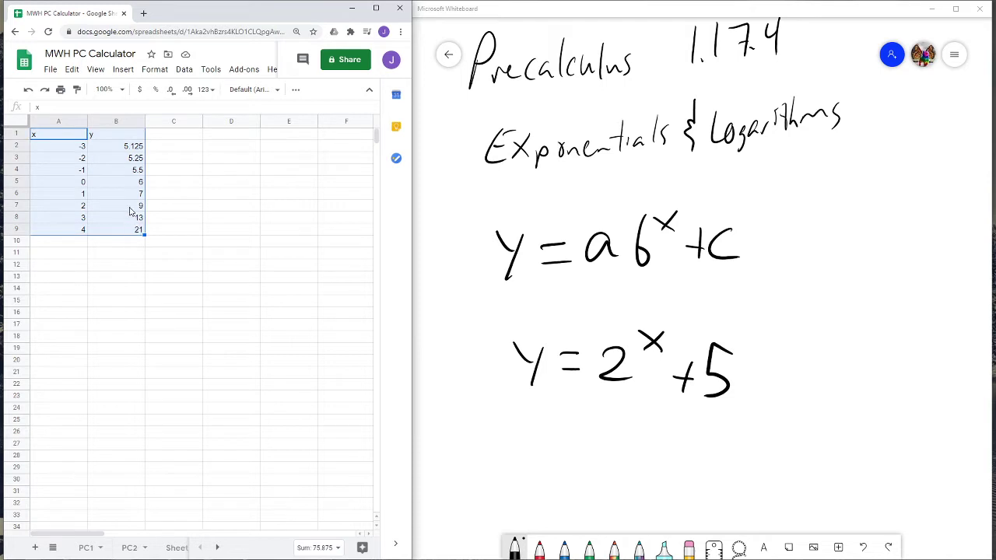
left_click(121, 73)
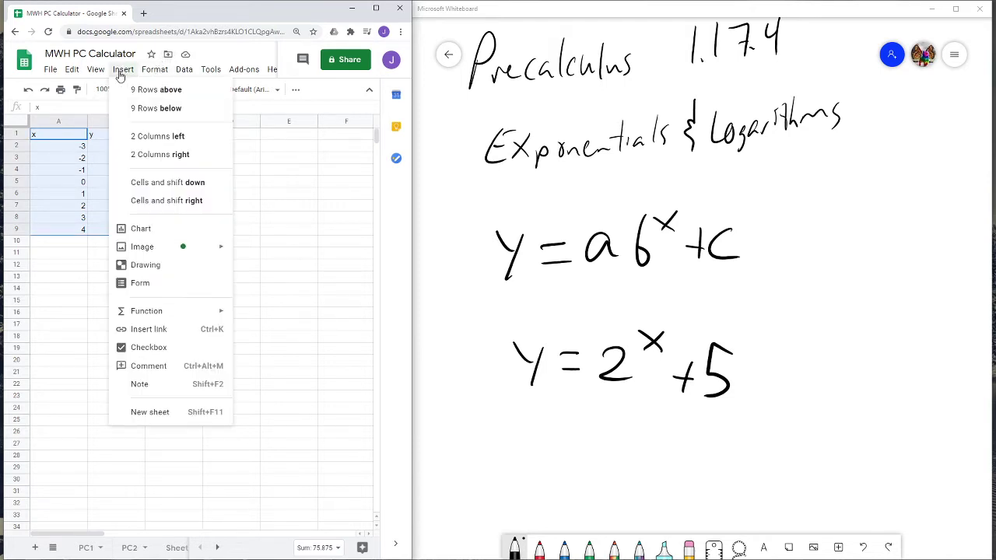
left_click(143, 230)
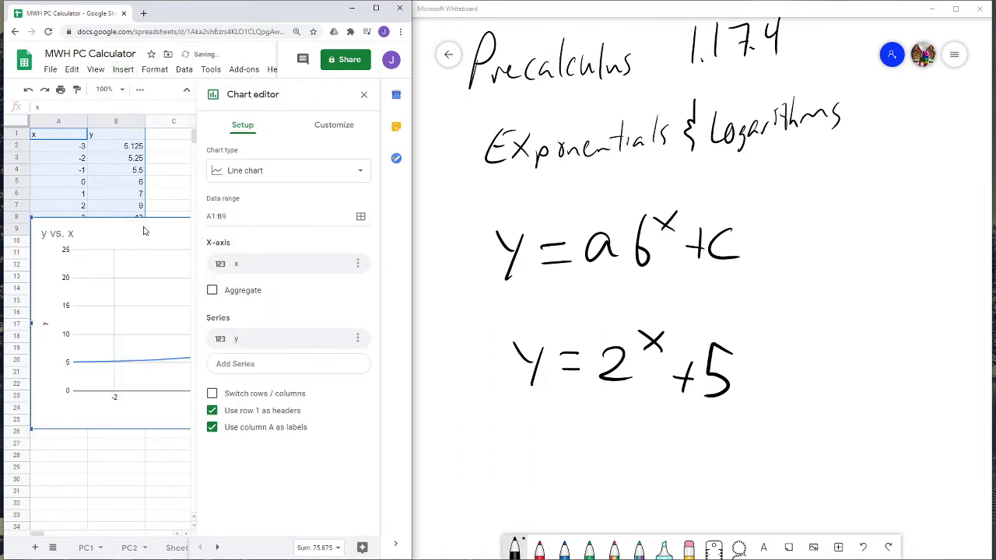
left_click_drag(411, 185, 717, 249)
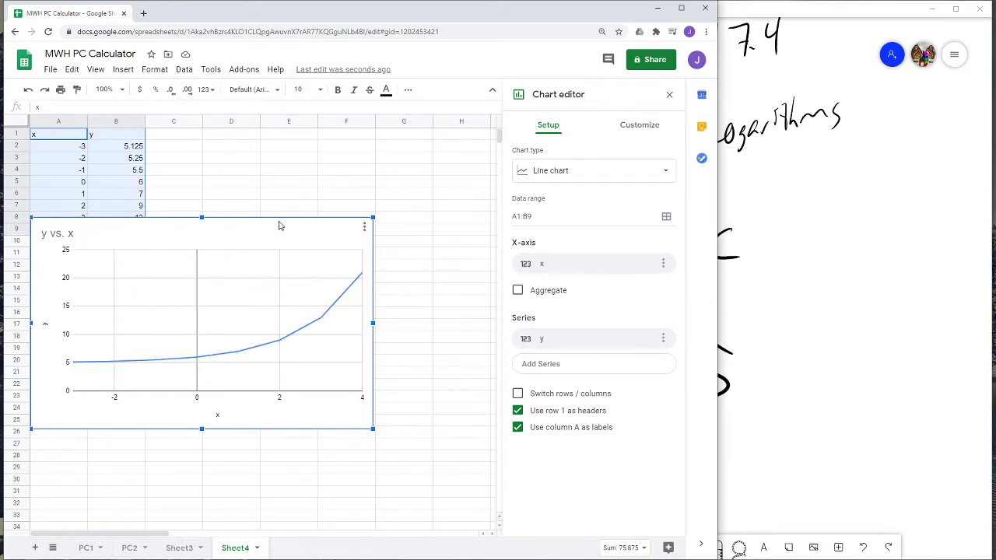
left_click_drag(286, 224, 406, 172)
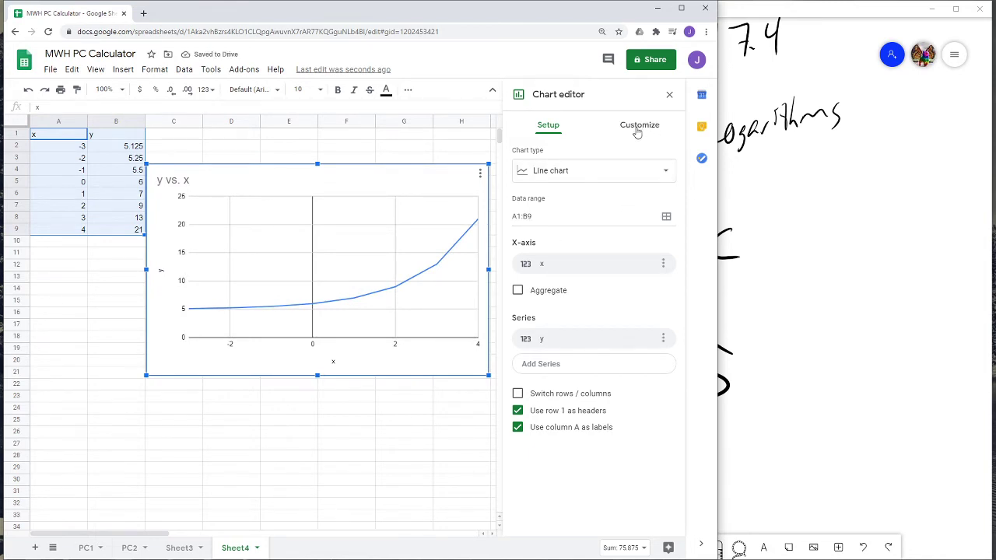
Turn on the Smooth option in the chart style for the y vs. x line.
left_click(637, 131)
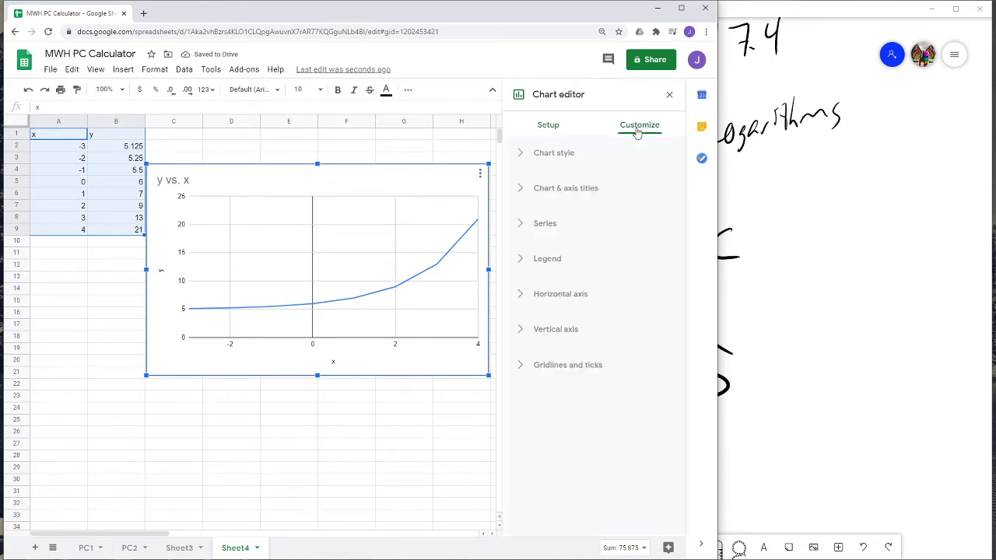
left_click(525, 156)
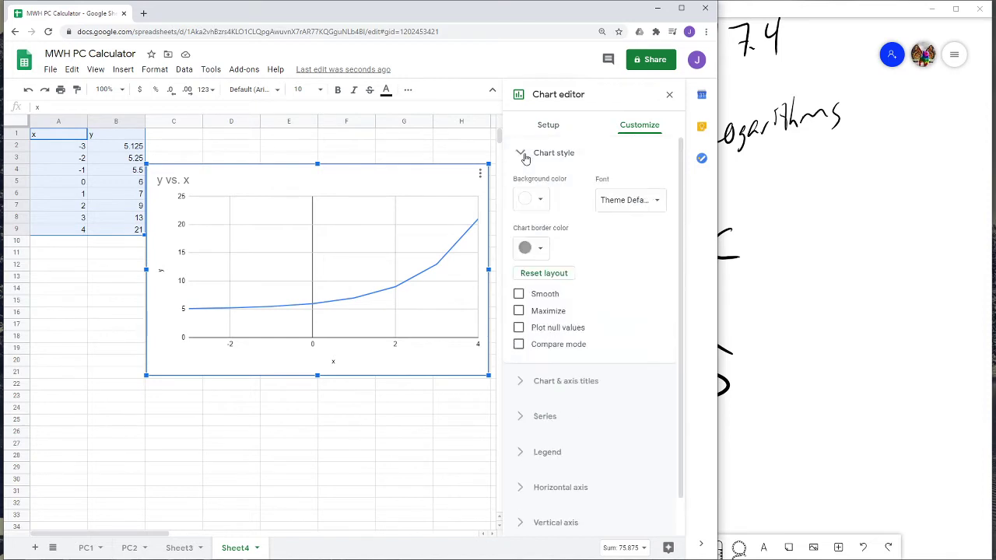
left_click(519, 296)
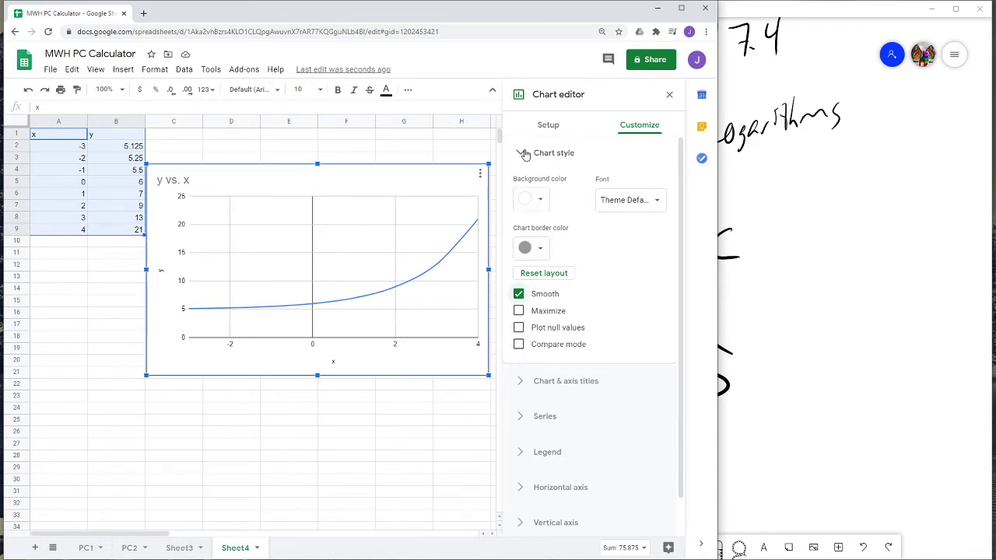
Shift the chart slightly up and away from the data, and narrow the spreadsheet window to uncover the whiteboard.
left_click_drag(376, 174, 385, 154)
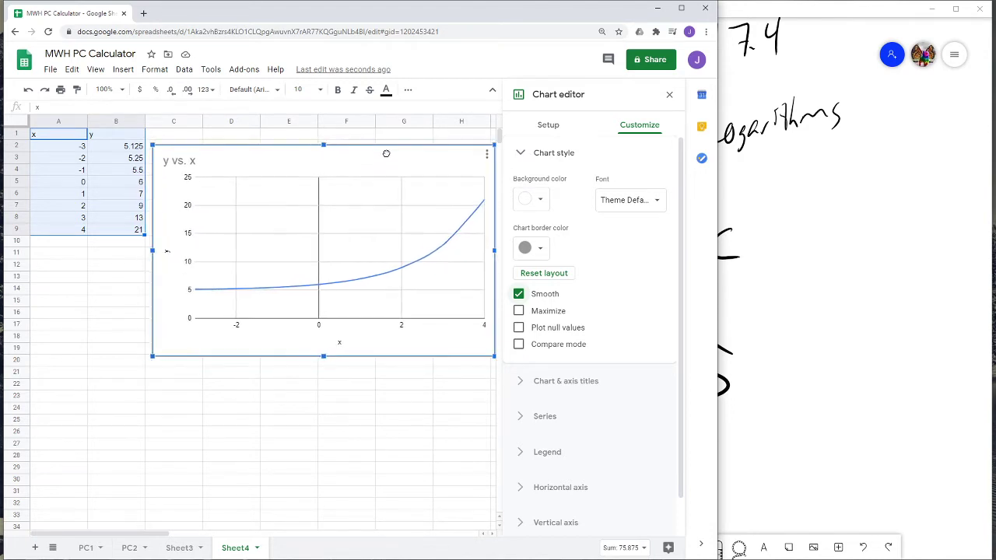
left_click(95, 270)
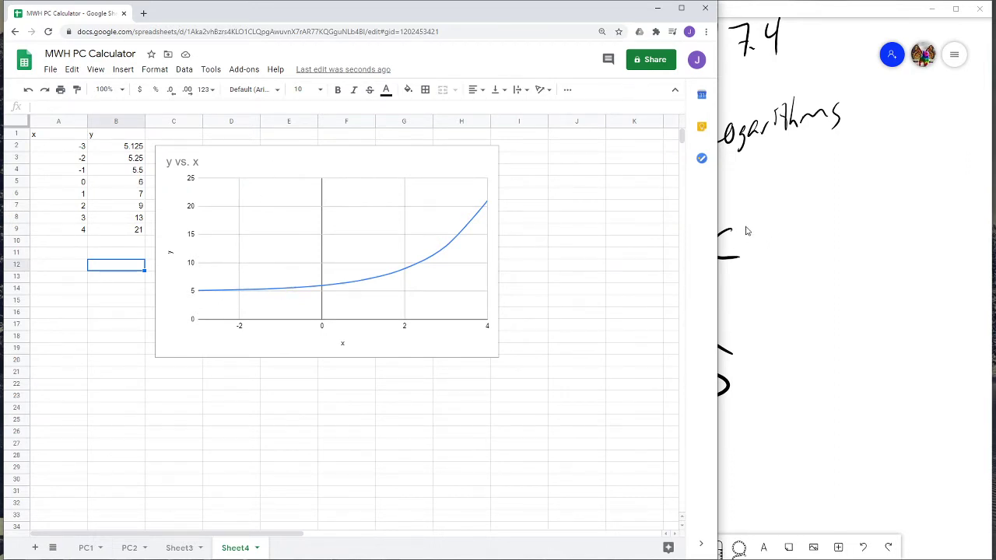
left_click_drag(718, 219, 411, 207)
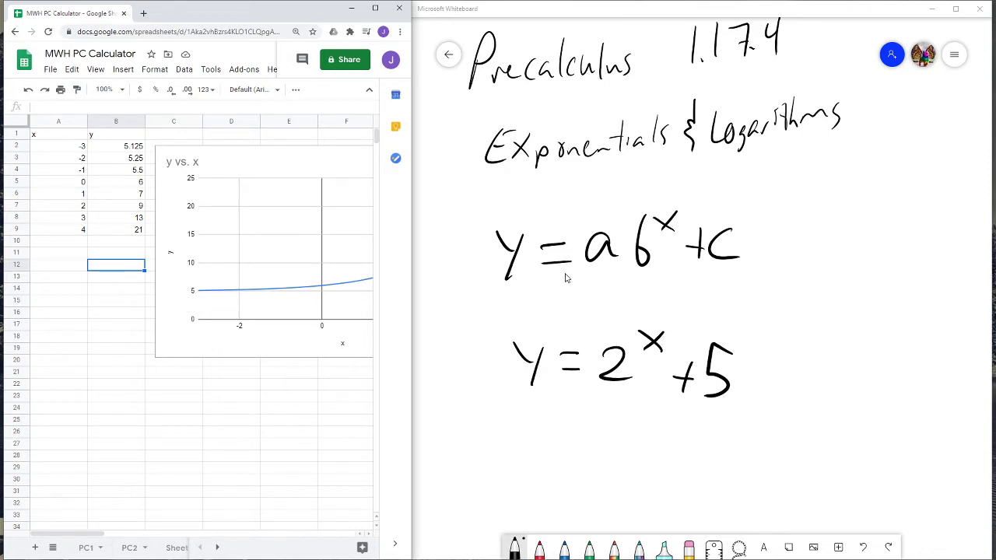
Switch to the whiteboard, circle the general equation y = ab^x + c, and draw a curved arrow from it past y = 2^x + 5.
left_click(120, 147)
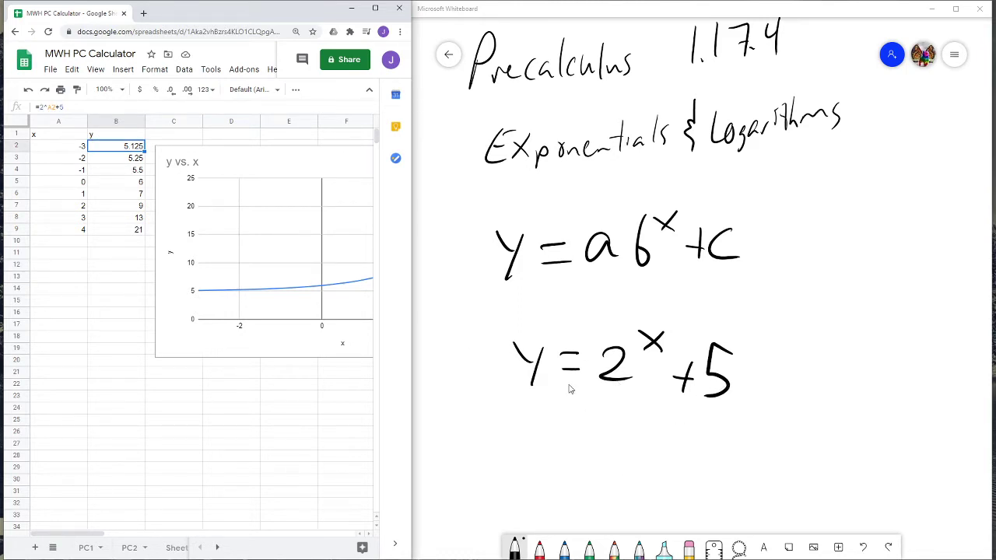
scroll(589, 443, "down", 3)
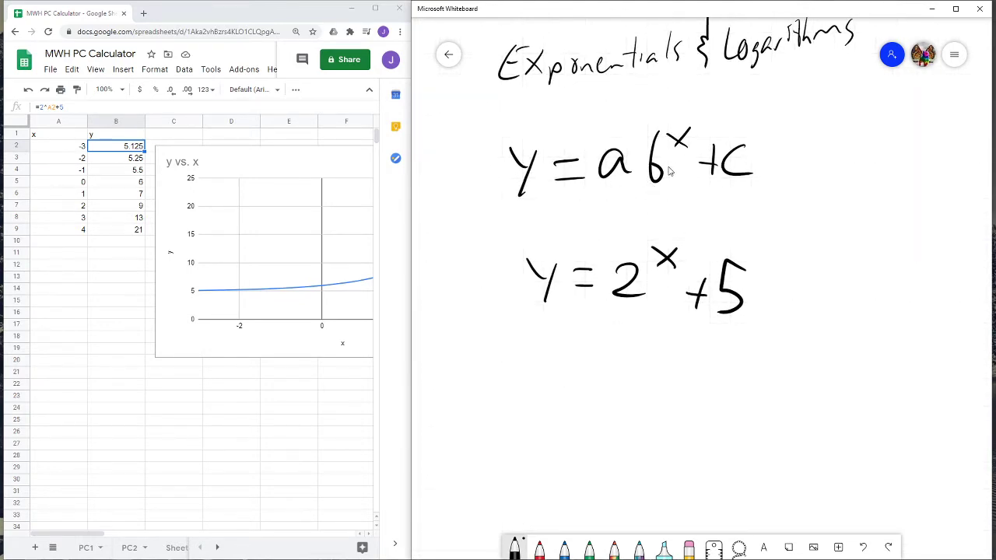
mouse_move(527, 118)
left_mouse_down()
mouse_move(476, 137)
mouse_move(697, 209)
mouse_move(741, 138)
mouse_move(542, 112)
mouse_move(498, 124)
left_mouse_up()
mouse_move(494, 208)
left_mouse_down()
mouse_move(488, 323)
mouse_move(517, 360)
left_mouse_up()
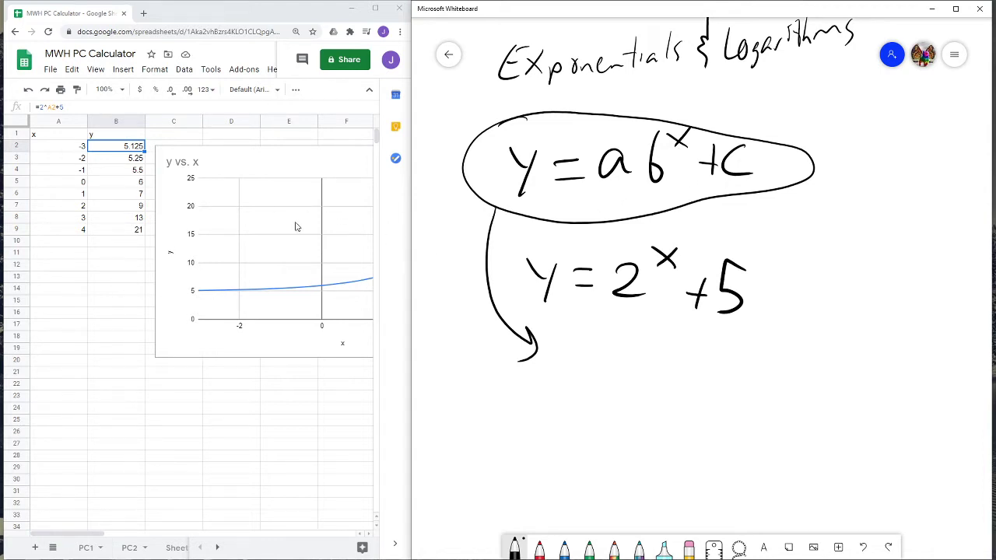
In the spreadsheet, delete the y vs. x chart and enter the headers a, b and c in C1:E1.
left_click(264, 162)
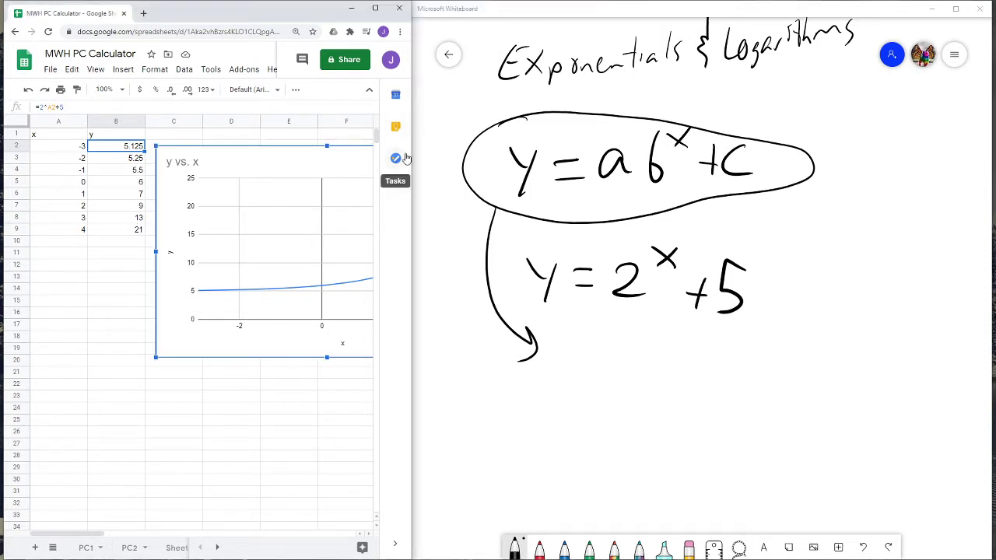
key("Delete")
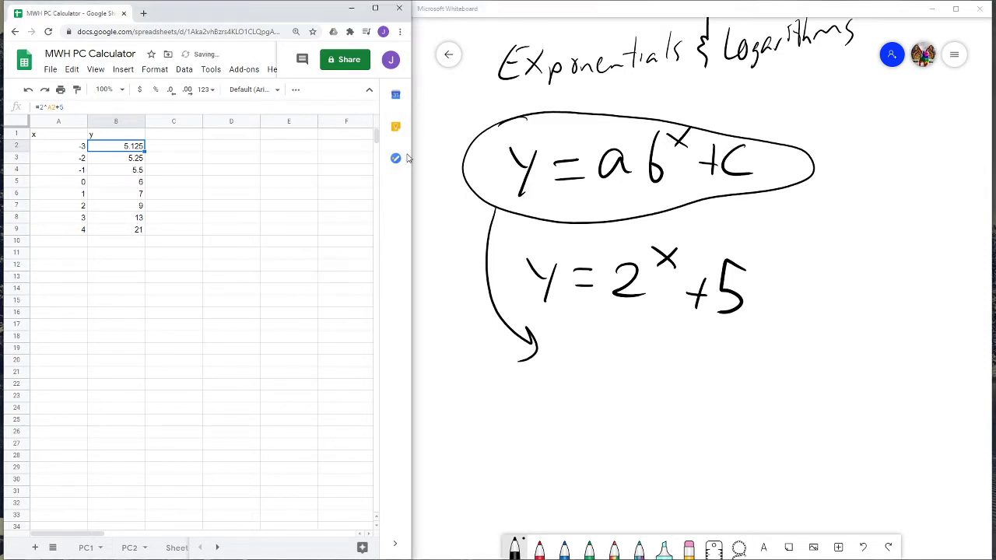
left_click(180, 137)
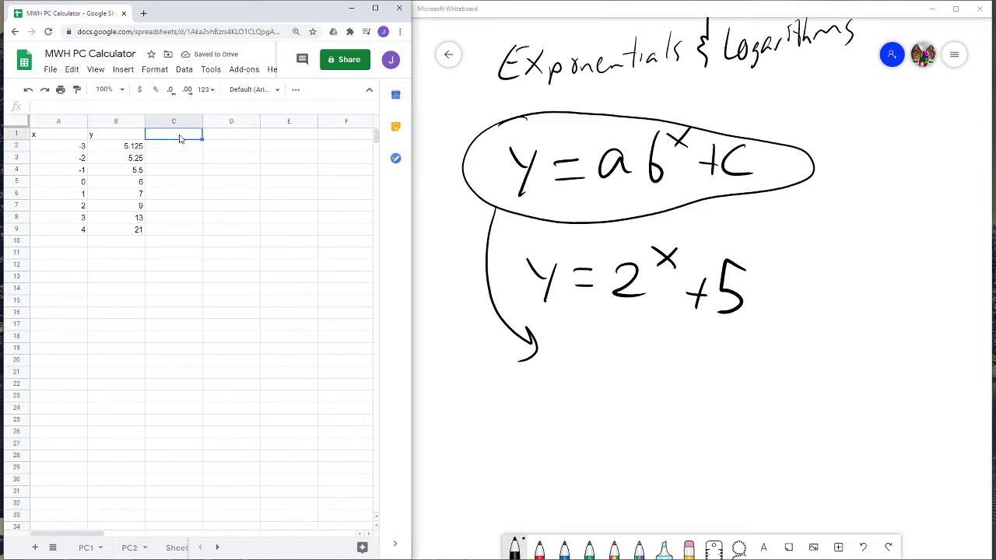
type("a")
key("Tab")
type("b")
key("Tab")
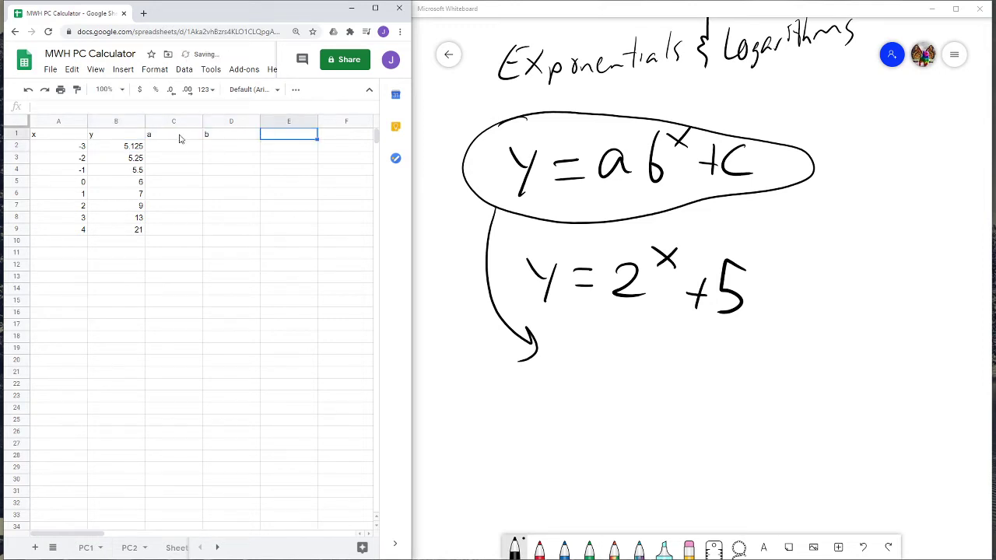
type("y")
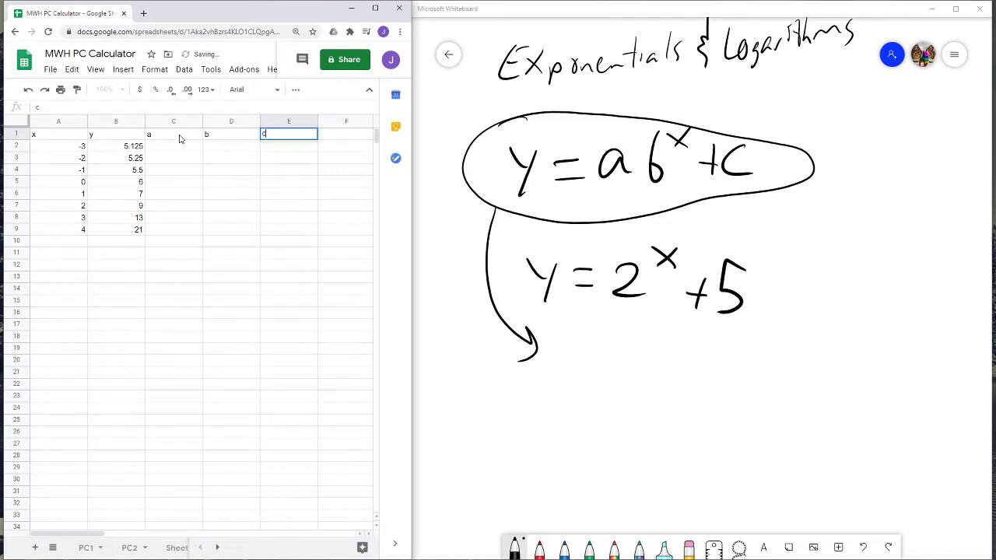
type("c")
key("Return")
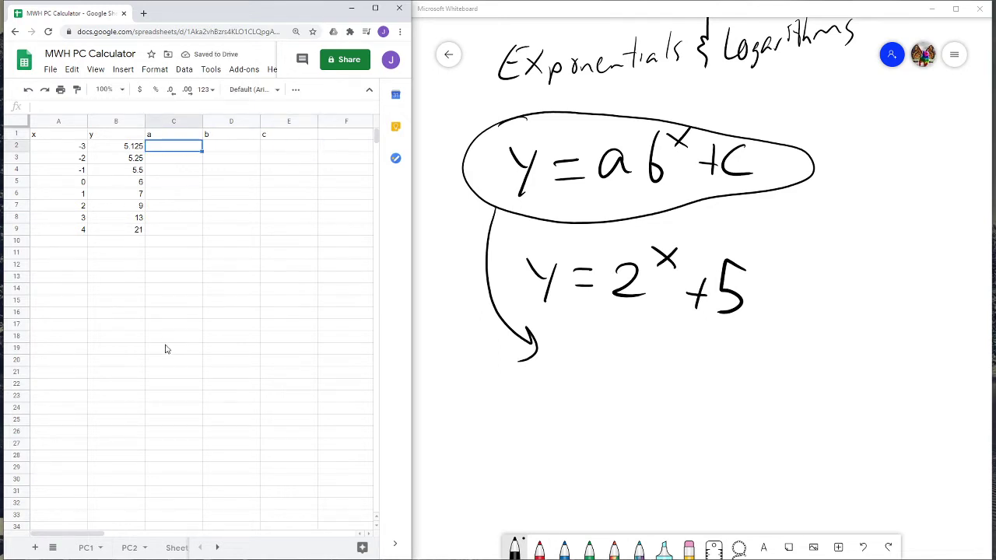
Enter the parameter values 1, 2 and 5 under the a, b and c headers in C2:E2.
type("1")
key("Tab")
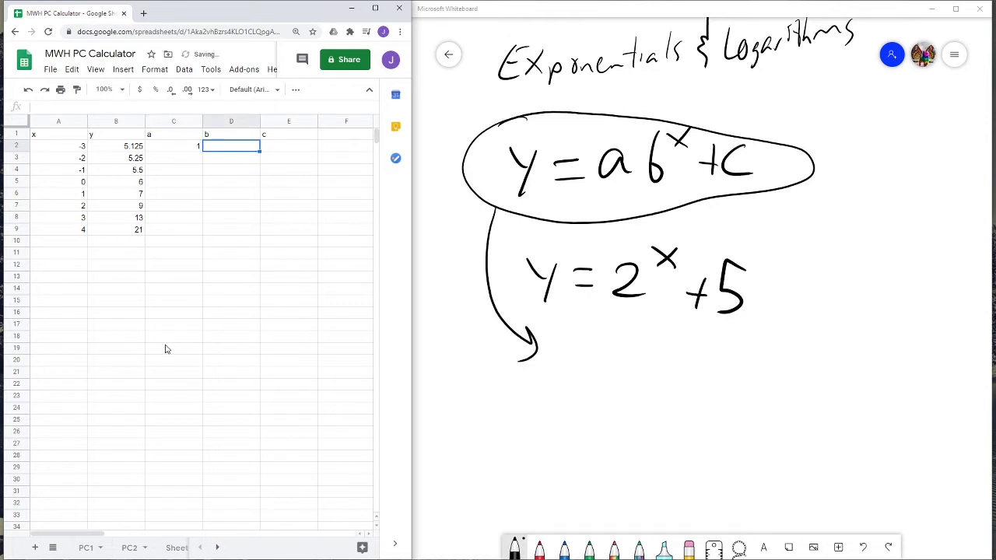
type("2")
key("Tab")
type("5")
key("Return")
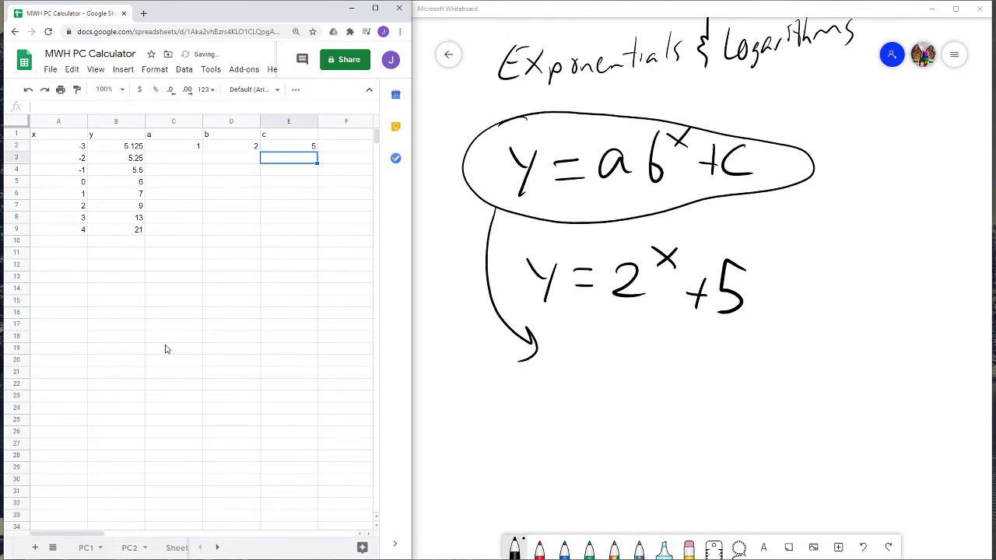
Clear the old y formulas from B2:B9.
key("Left")
key("Left")
key("Left")
key("Up")
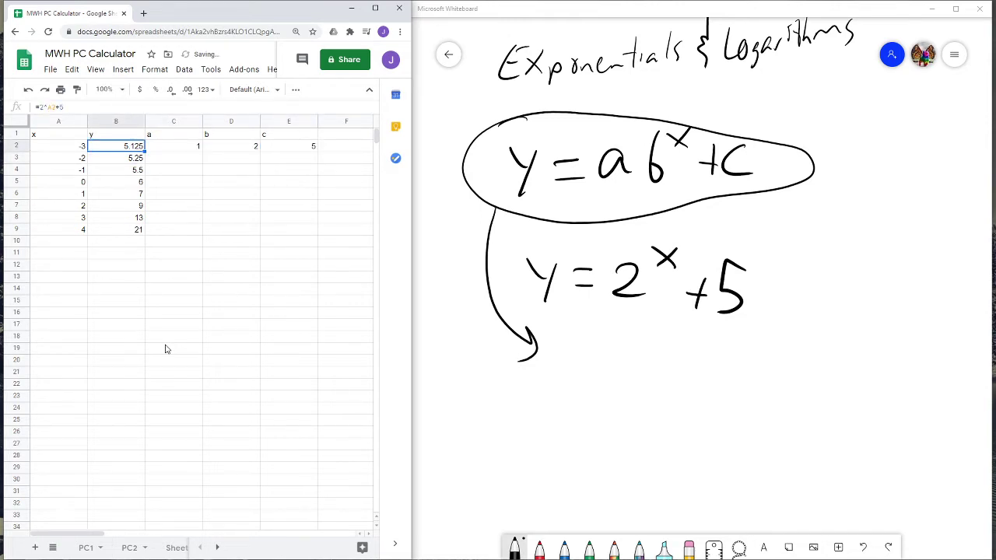
key("Delete")
left_click_drag(132, 147, 138, 229)
key("Delete")
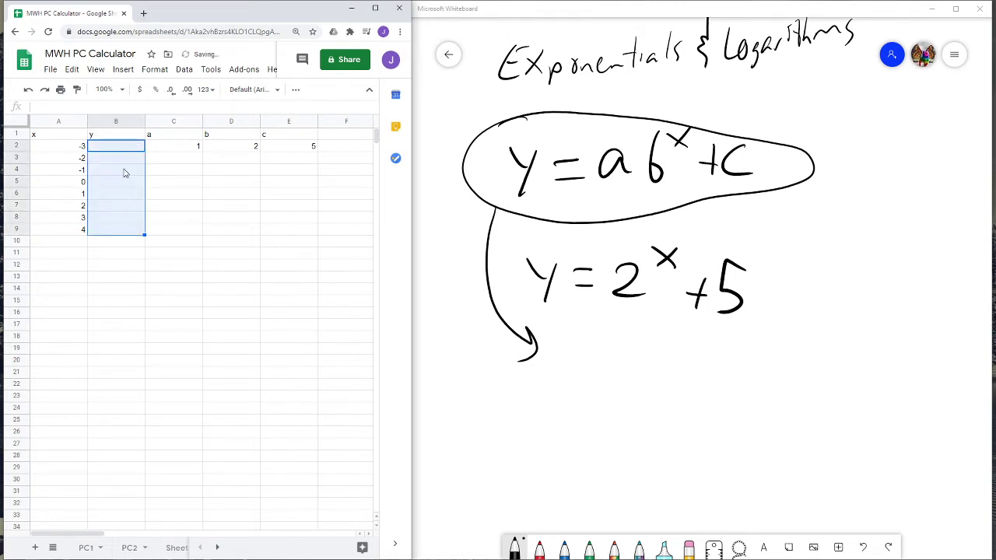
Add a bottom border under the header cells A1:E1.
left_click_drag(64, 139, 289, 138)
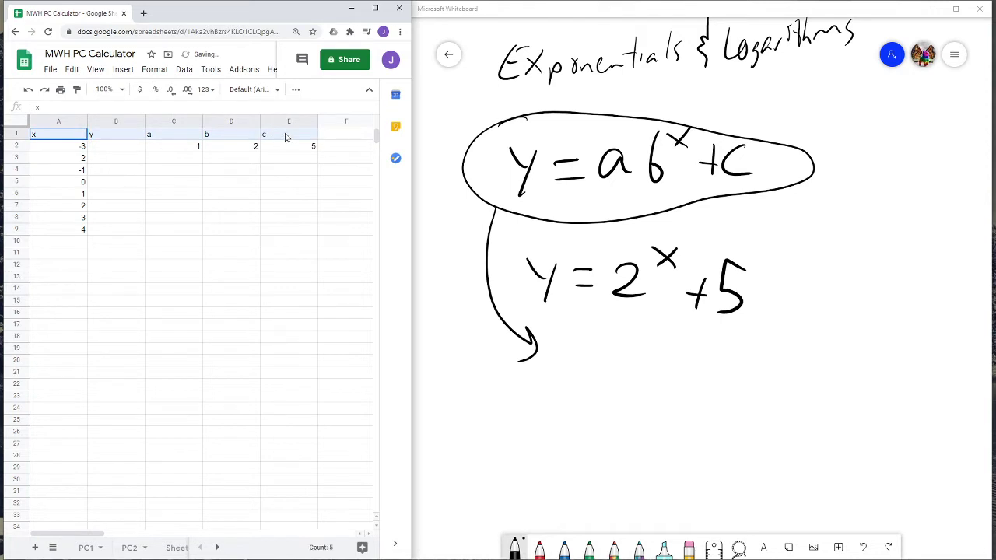
left_click(295, 89)
left_click(145, 114)
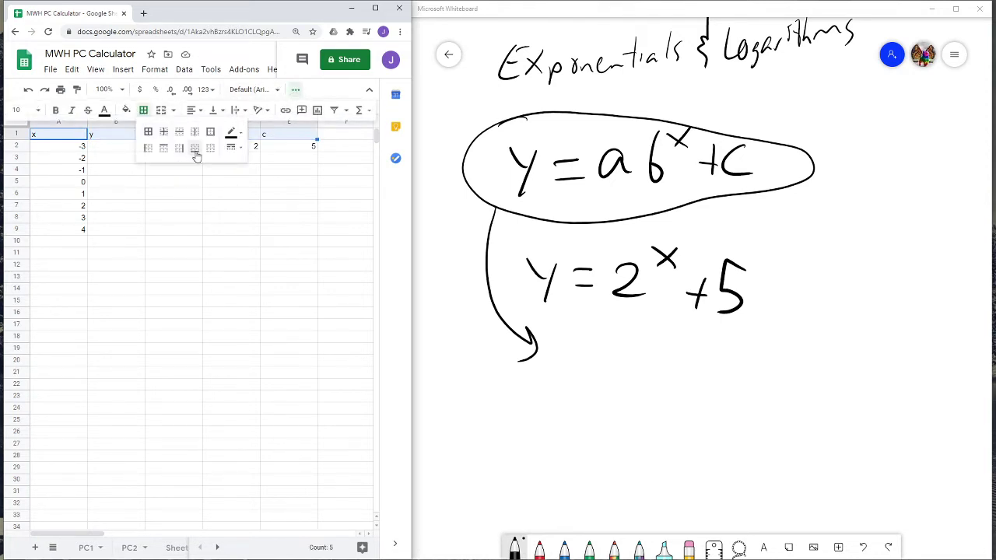
left_click(195, 148)
left_click(123, 136)
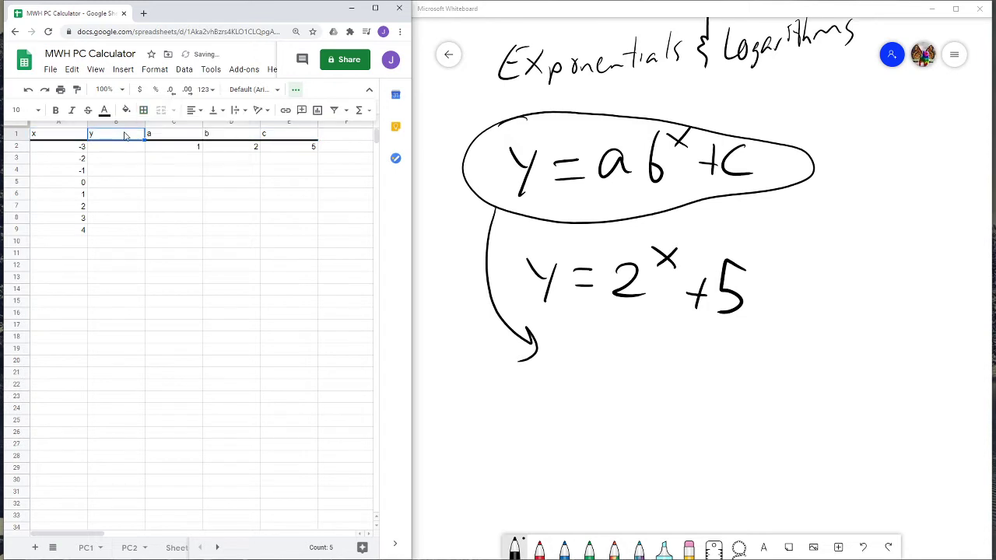
Add a left border to C1:C9 to separate the x and y table from the parameters.
left_click_drag(169, 136, 175, 227)
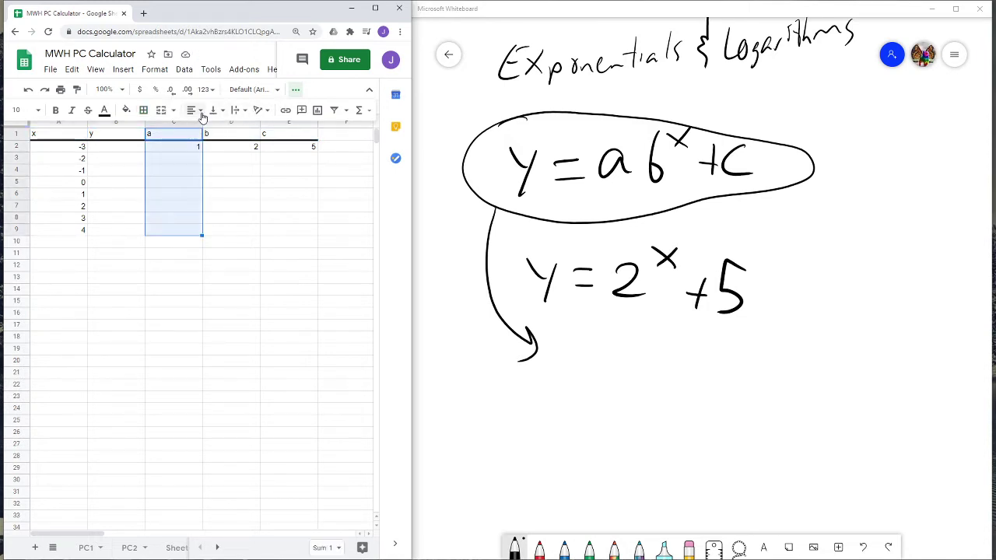
left_click(143, 109)
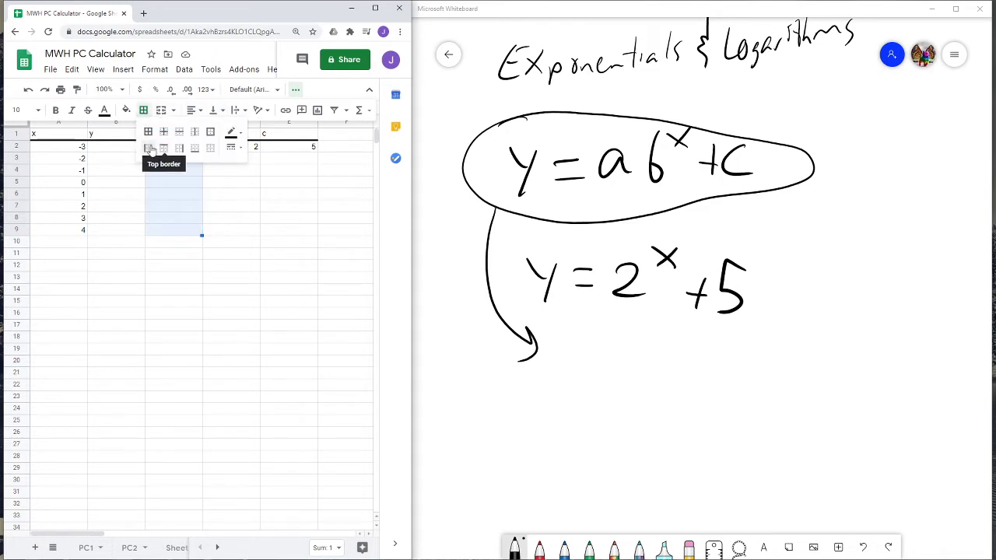
left_click(146, 150)
left_click(128, 171)
Enter the formula =C2*D2^A2+E2 in B2, using the parameter cells and the x value.
left_click(127, 151)
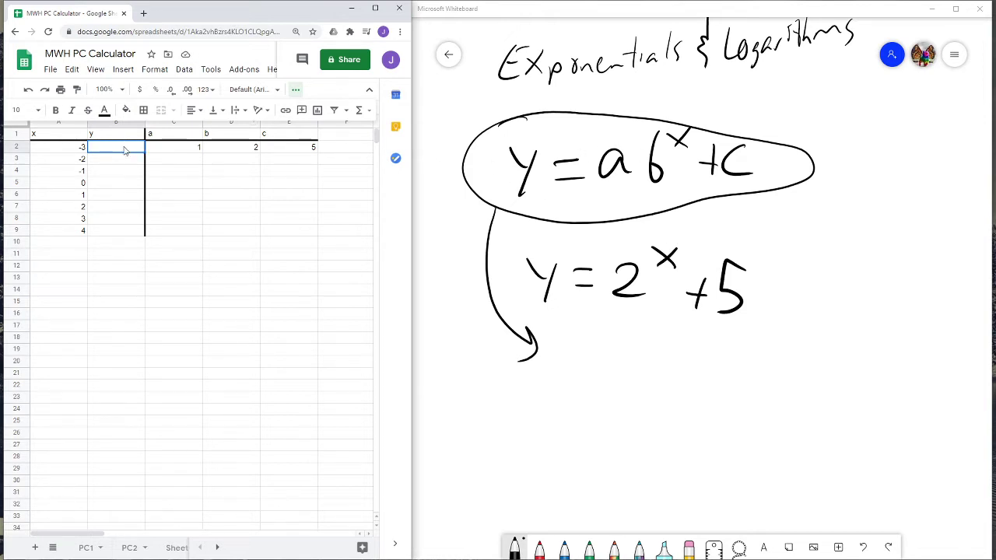
type("=")
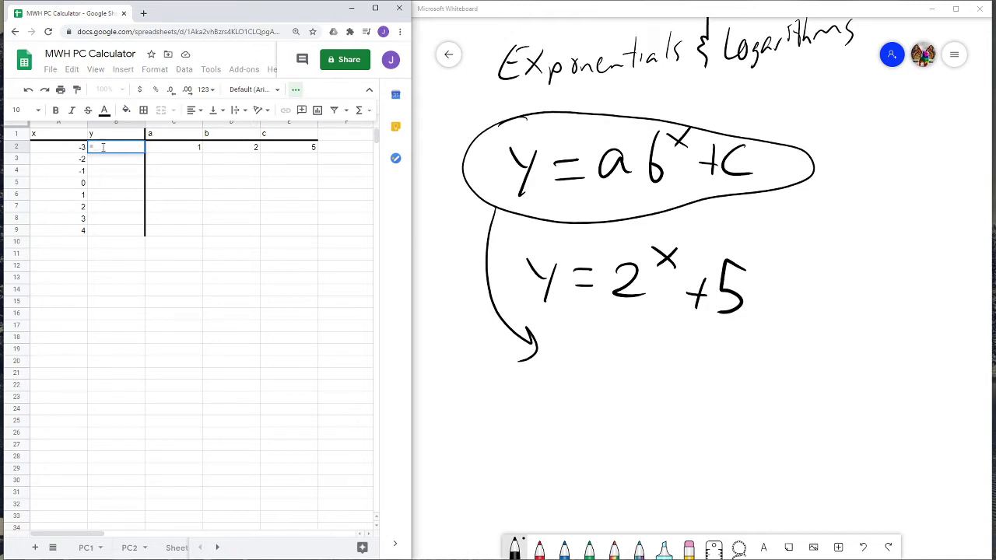
left_click(178, 149)
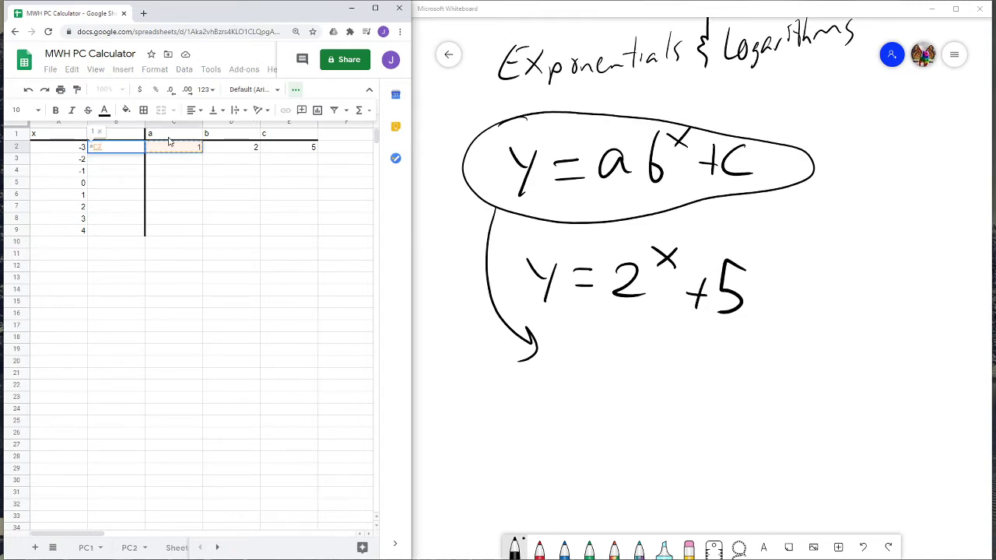
type("*")
left_click(220, 150)
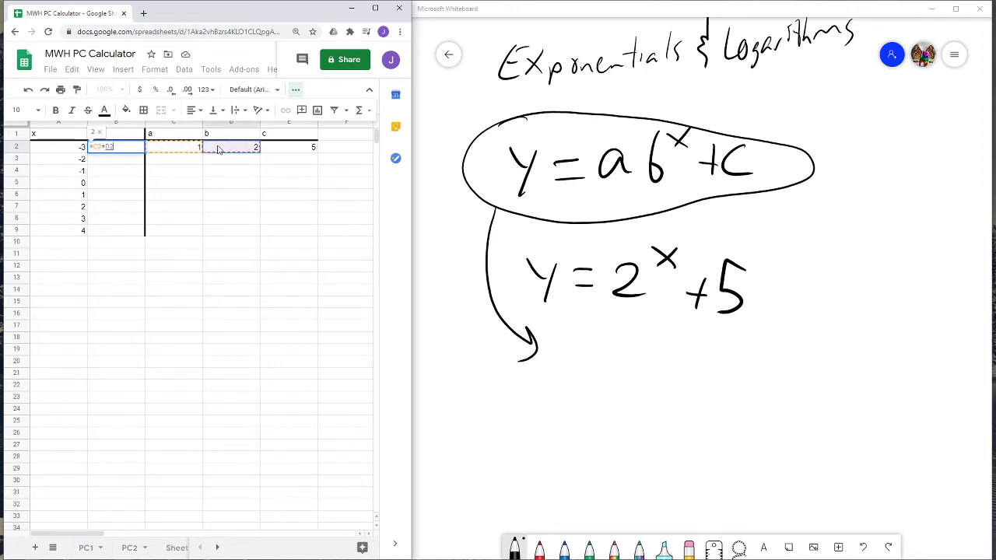
type("^")
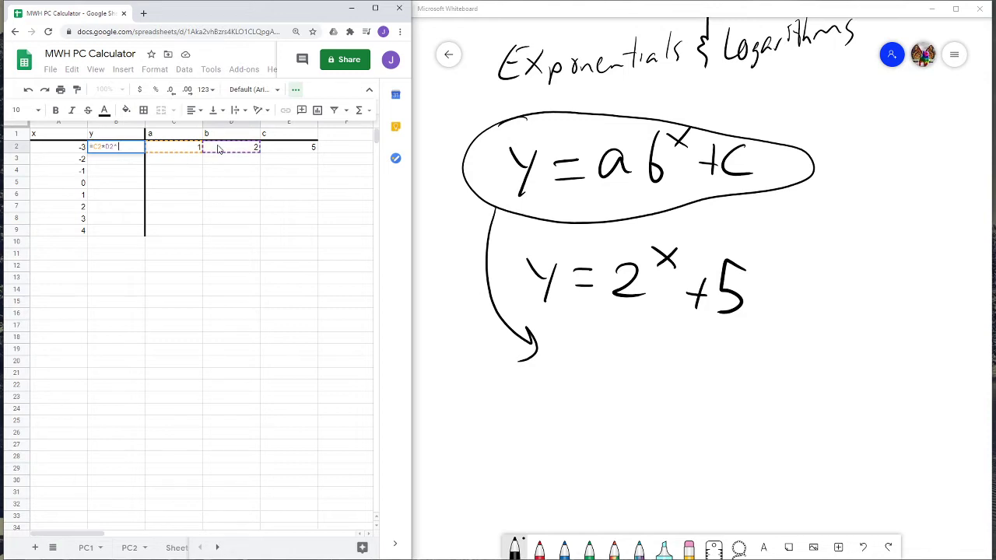
left_click(80, 150)
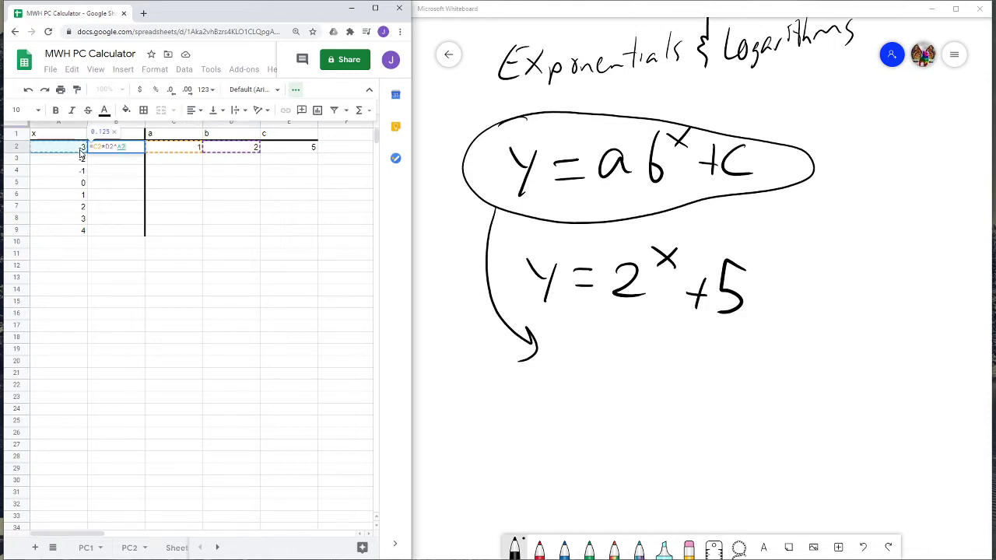
type("+")
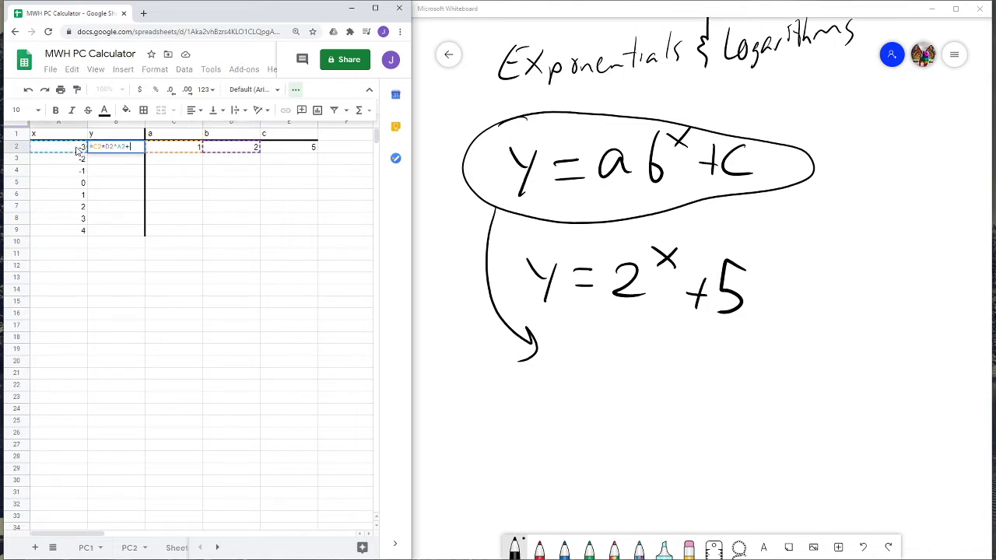
left_click(277, 152)
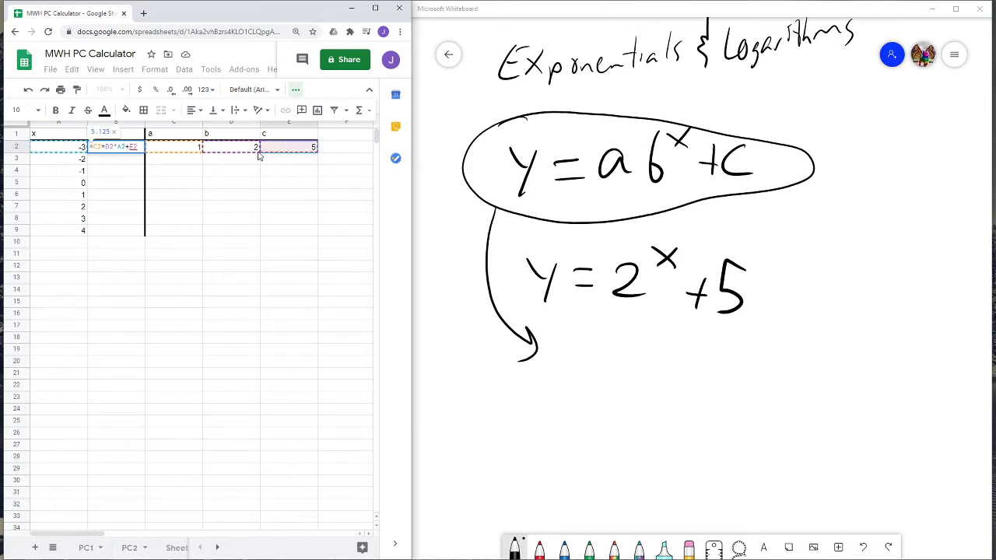
key("Return")
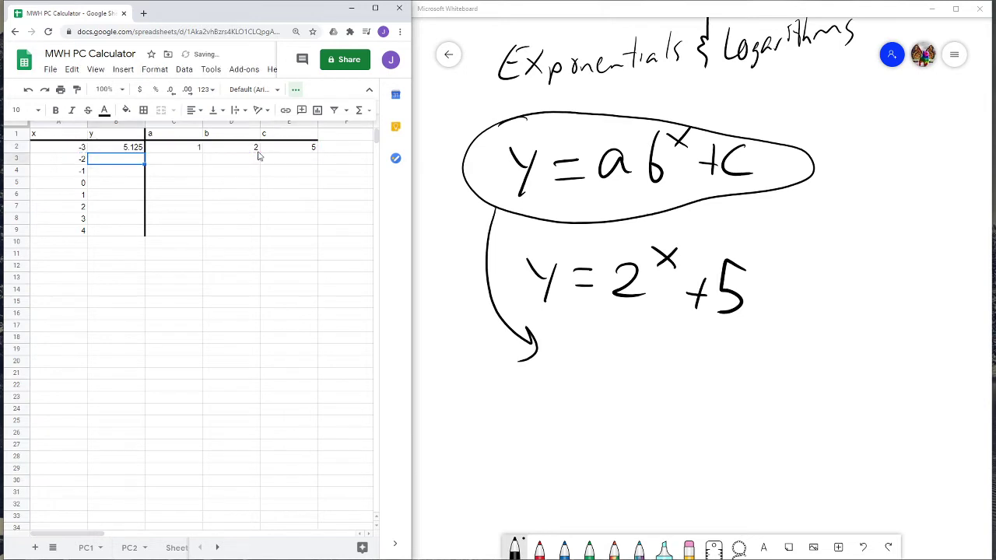
Fill the formula from B2 down one row into B3 and inspect the filled cell.
left_click(124, 153)
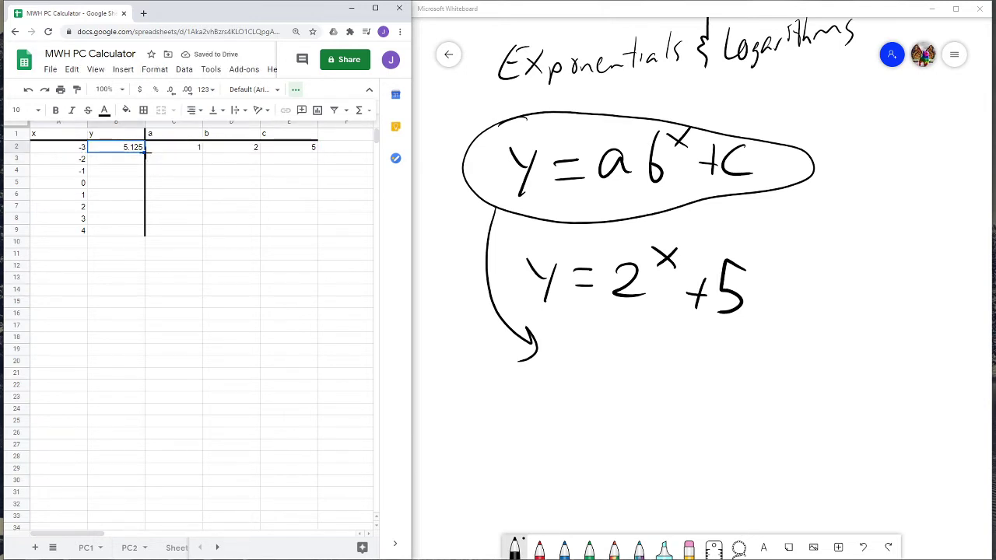
left_click_drag(144, 154, 142, 160)
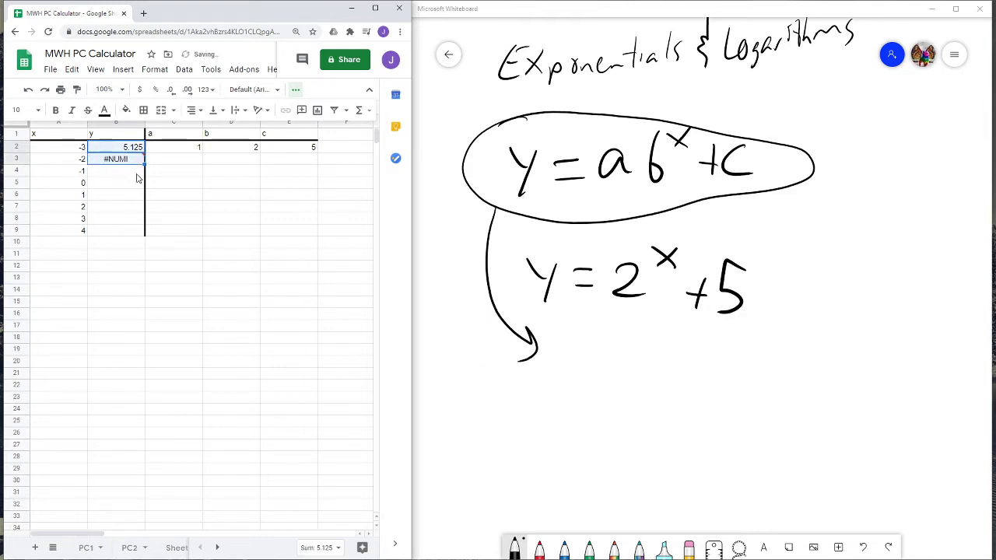
mouse_move(118, 164)
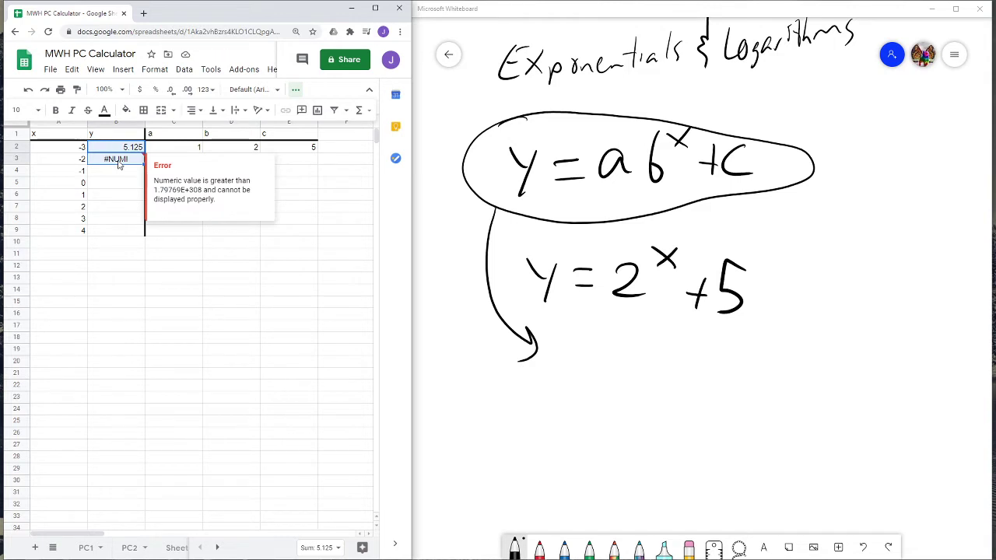
left_click(118, 162)
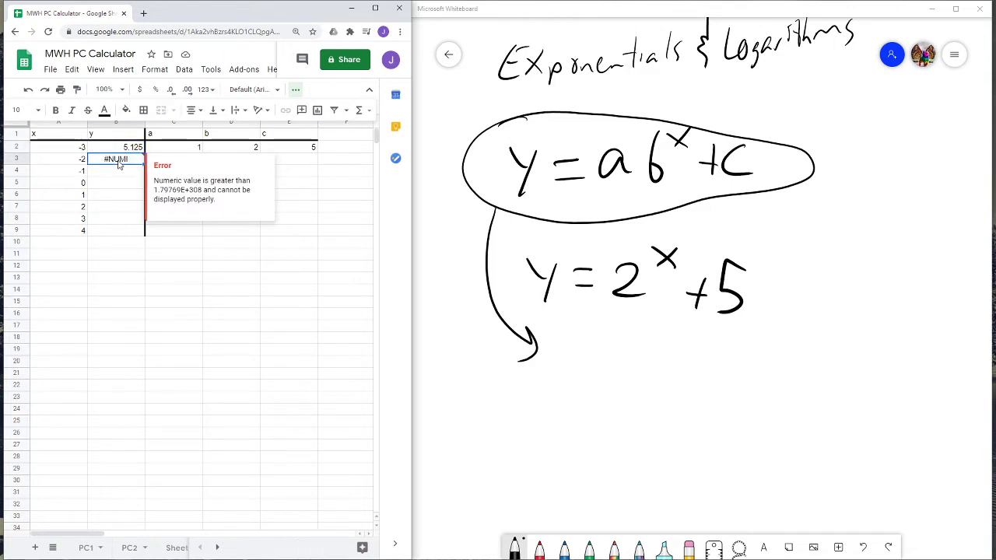
Compare the formulas in B2 and B3 to check which parameter cells each one references.
left_click(296, 89)
left_click(124, 146)
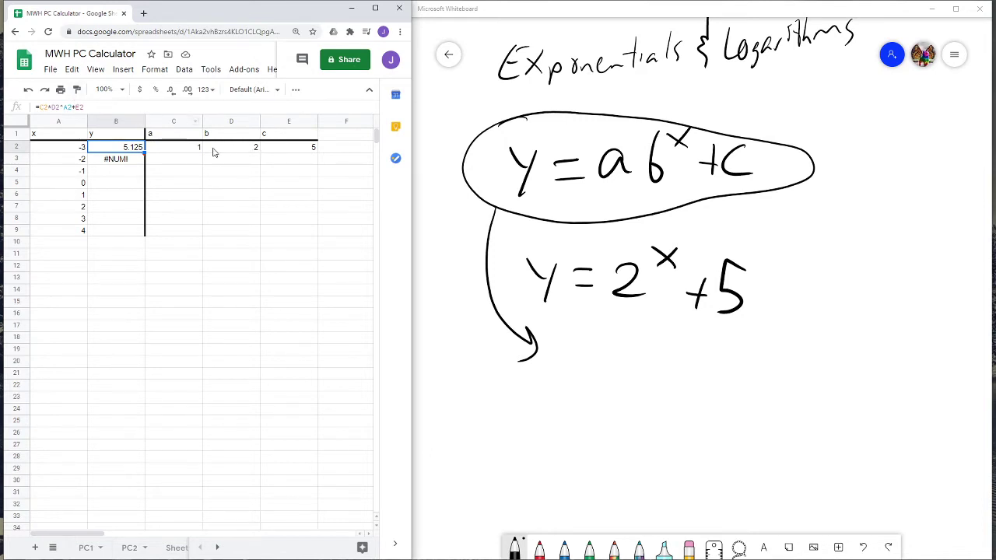
left_click(125, 159)
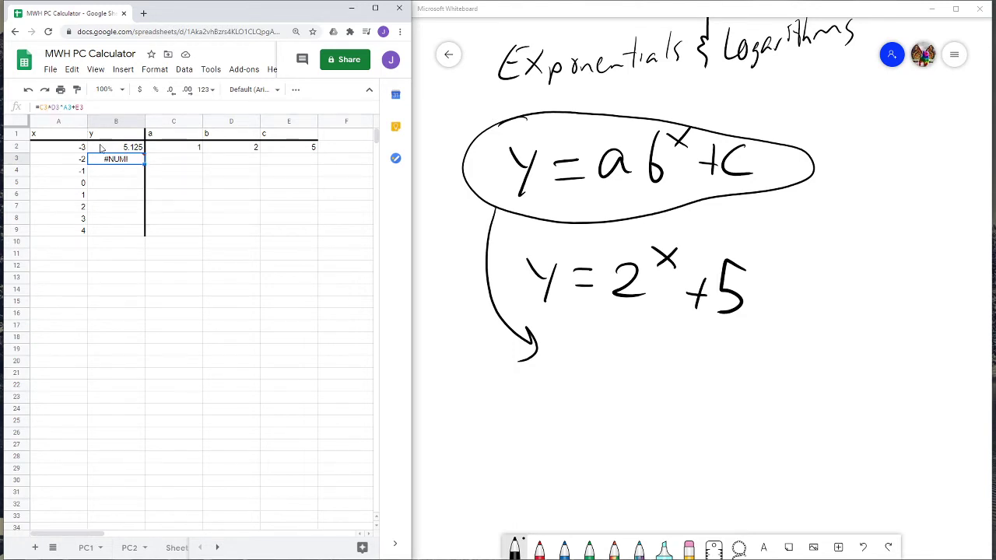
left_click(47, 107)
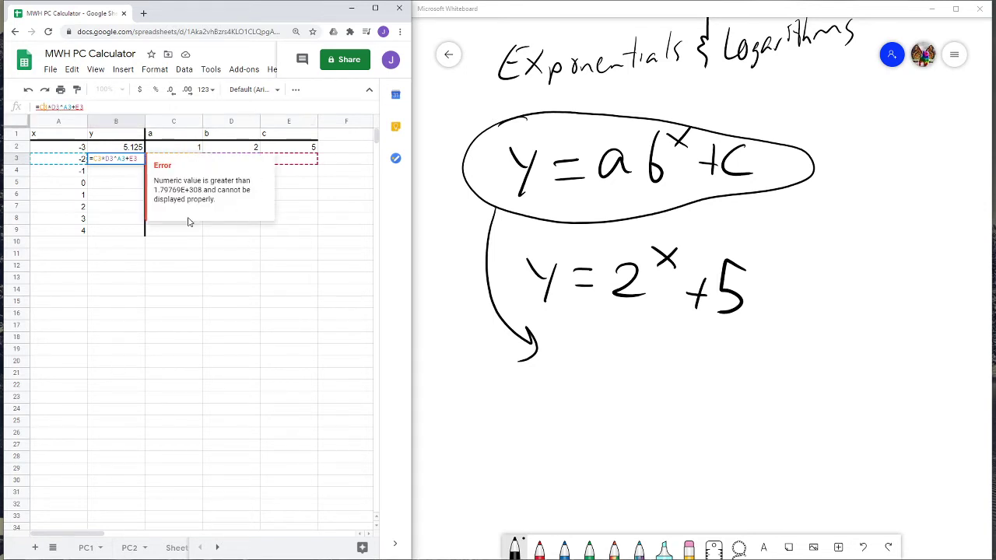
left_click(313, 184)
left_click(129, 161)
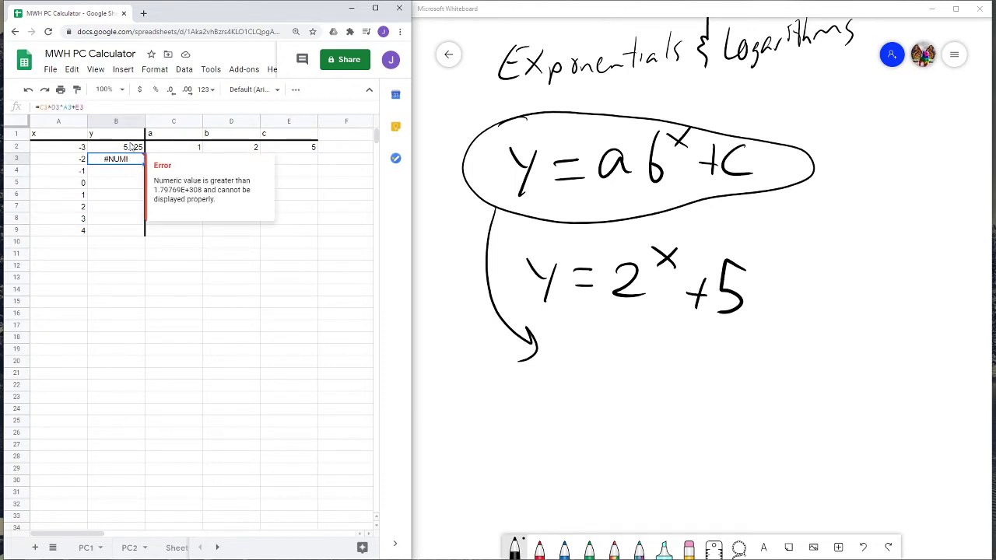
Inspect the cell references in B3's formula and clear B3.
left_click(95, 107)
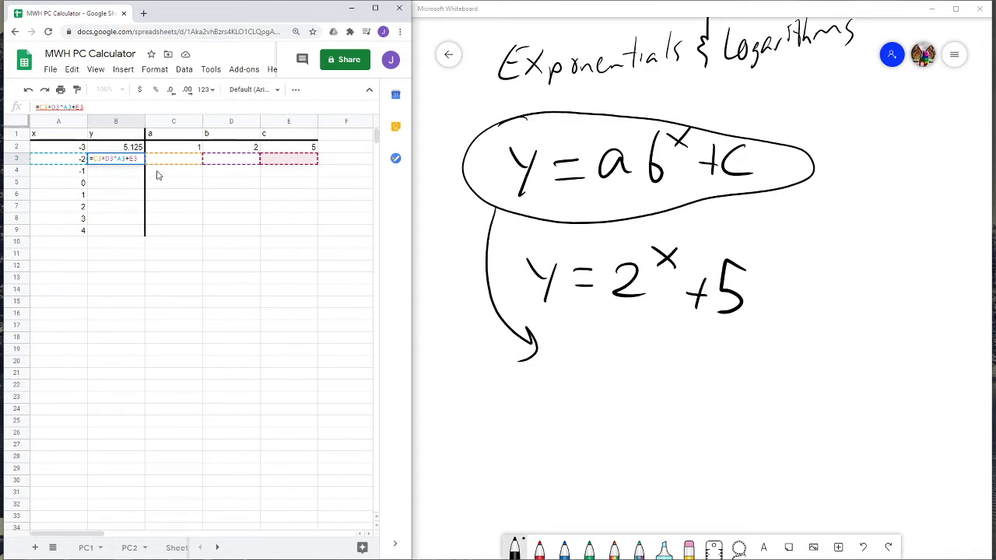
key("Return")
left_click(117, 161)
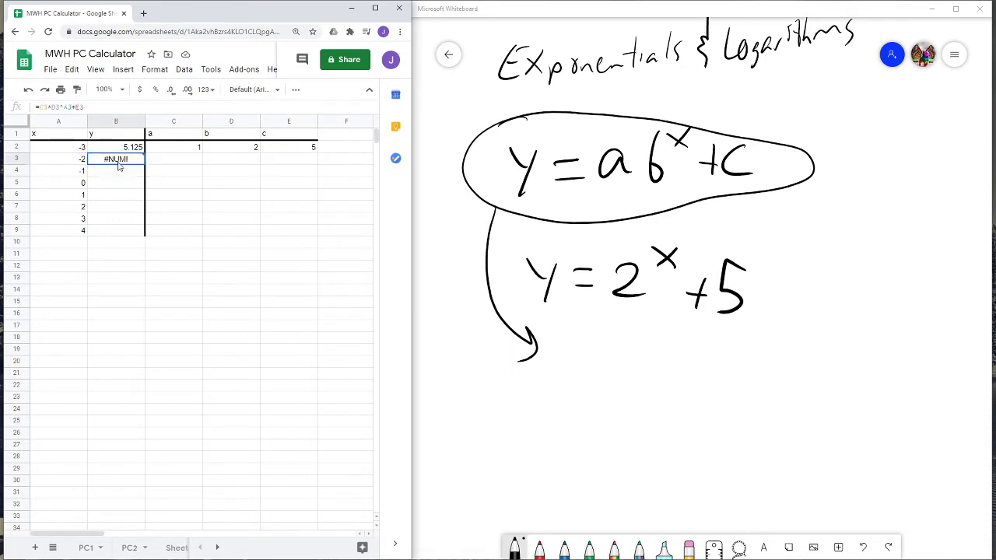
key("Delete")
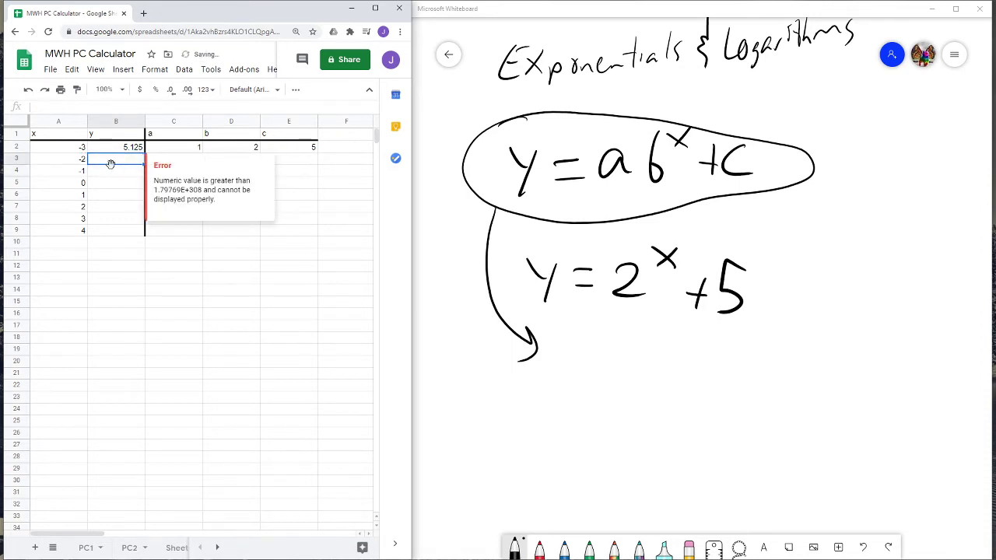
Make the a, b and c references in B2's formula absolute so it reads =$C$2*$D$2^A2+$E$2.
left_click(122, 149)
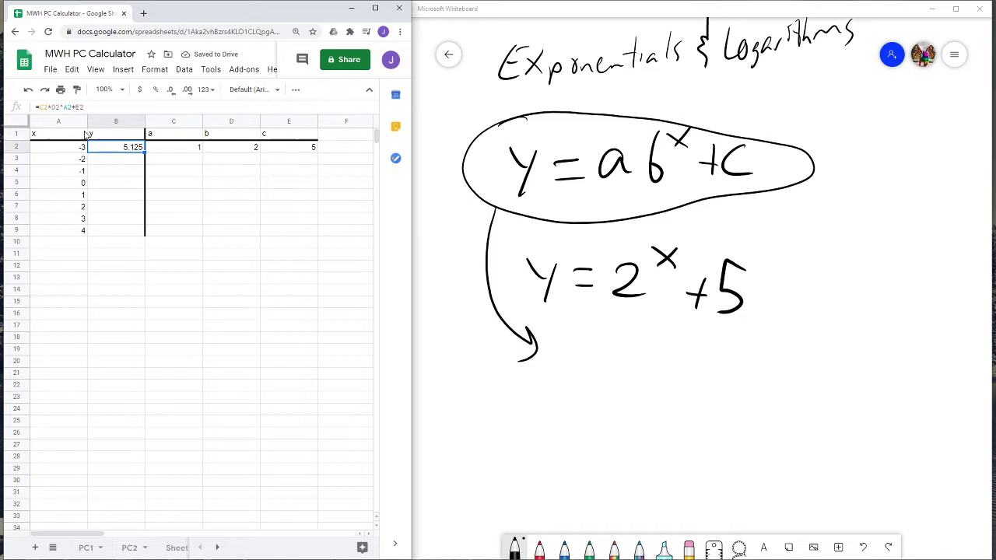
left_click(39, 106)
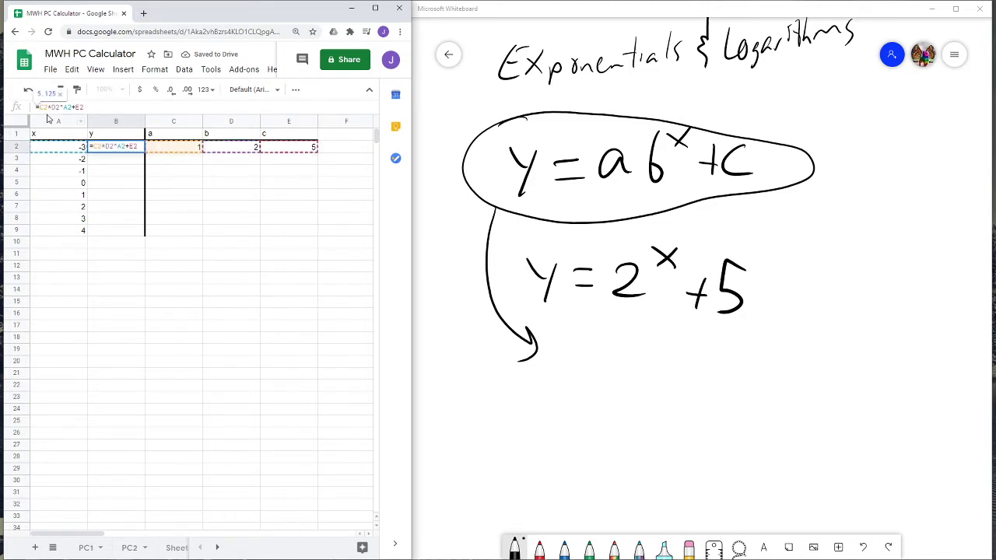
left_click(41, 107)
type("$C")
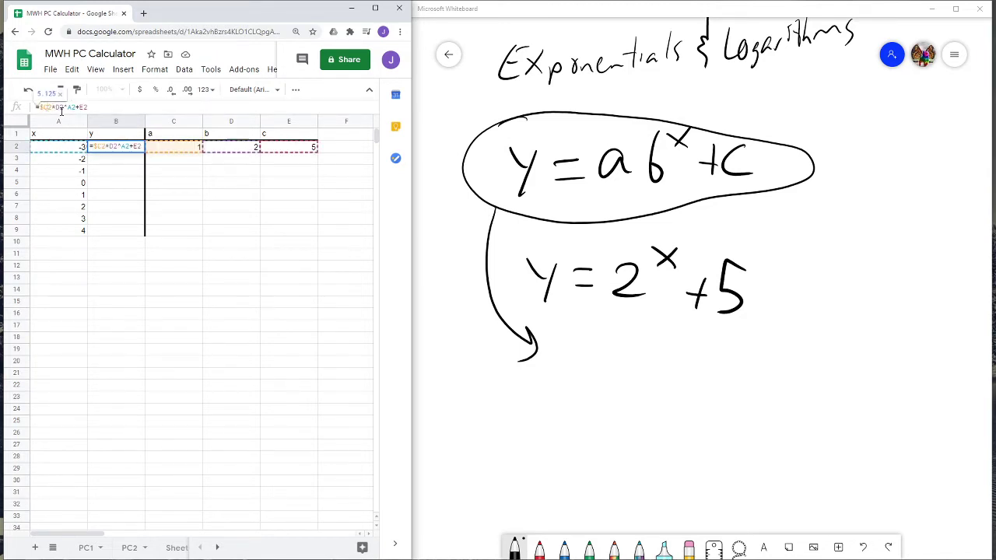
type("$")
left_click(60, 107)
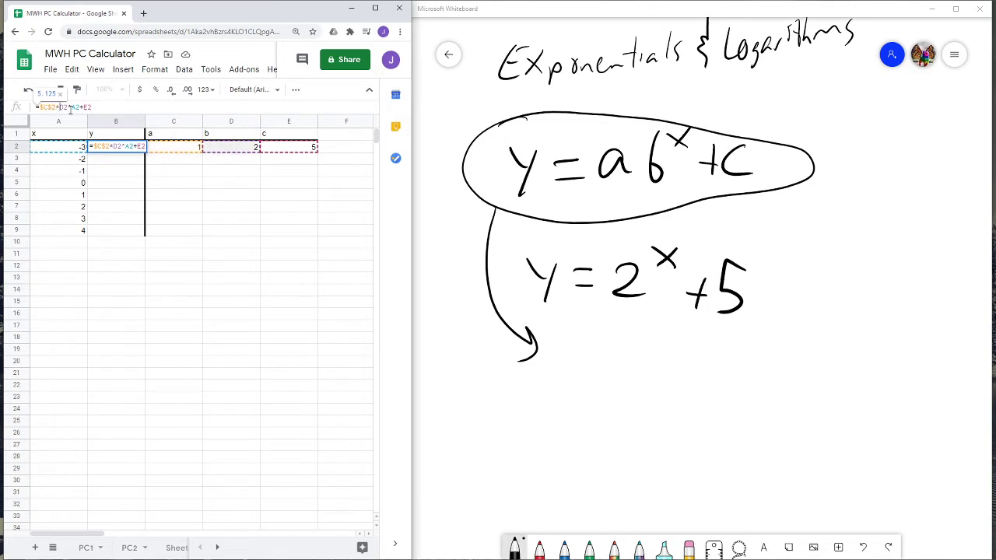
type("$D$")
key("Right")
type("$")
left_click(92, 106)
type("$")
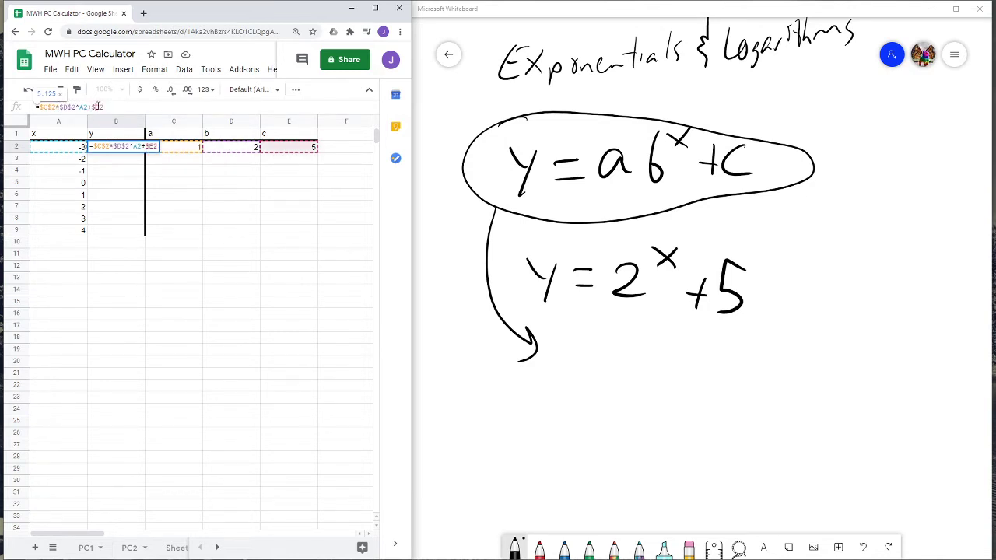
key("Right")
type("$")
key("Return")
Review B2 against the parameter cells C2:E2 and fill its formula down through B4.
left_click(124, 151)
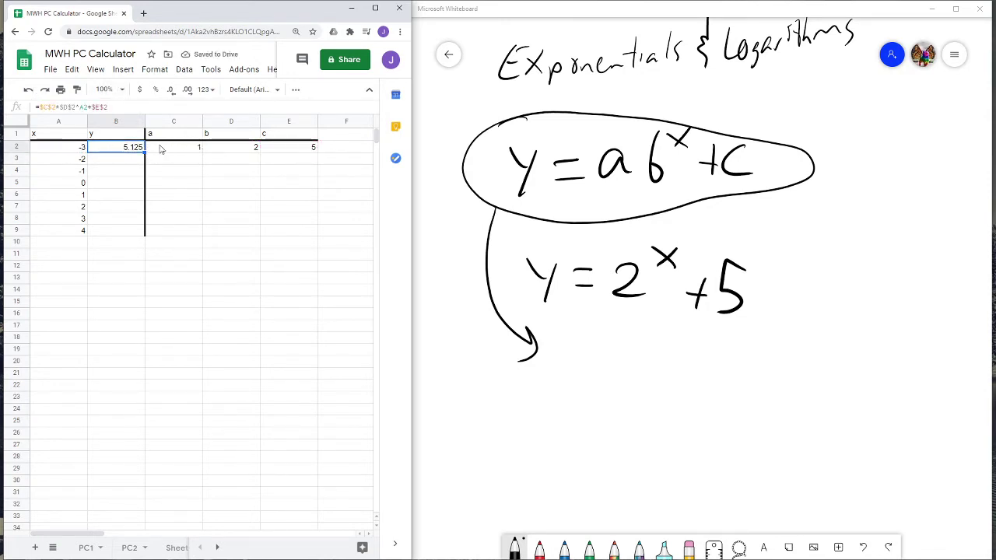
left_click(198, 151)
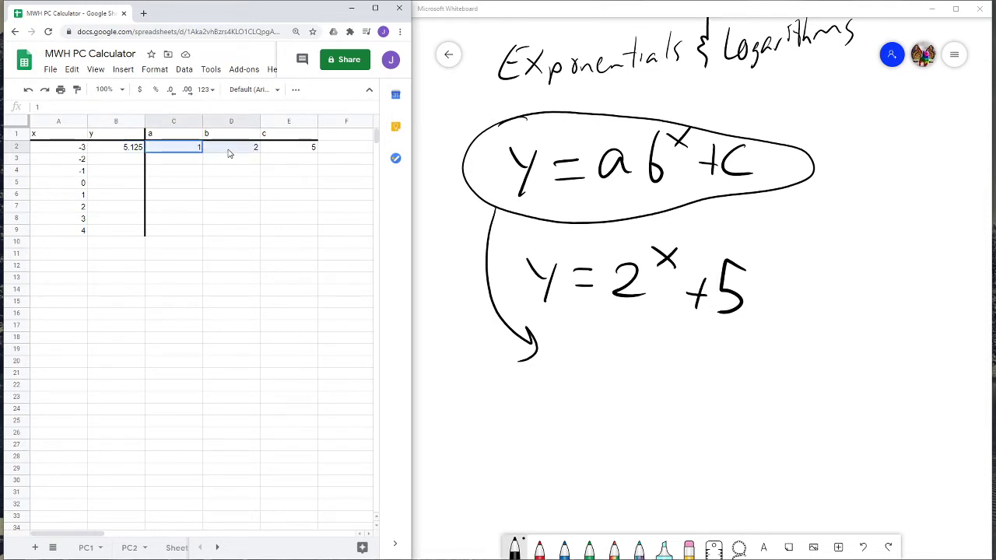
left_click_drag(230, 153, 296, 153)
left_click(130, 152)
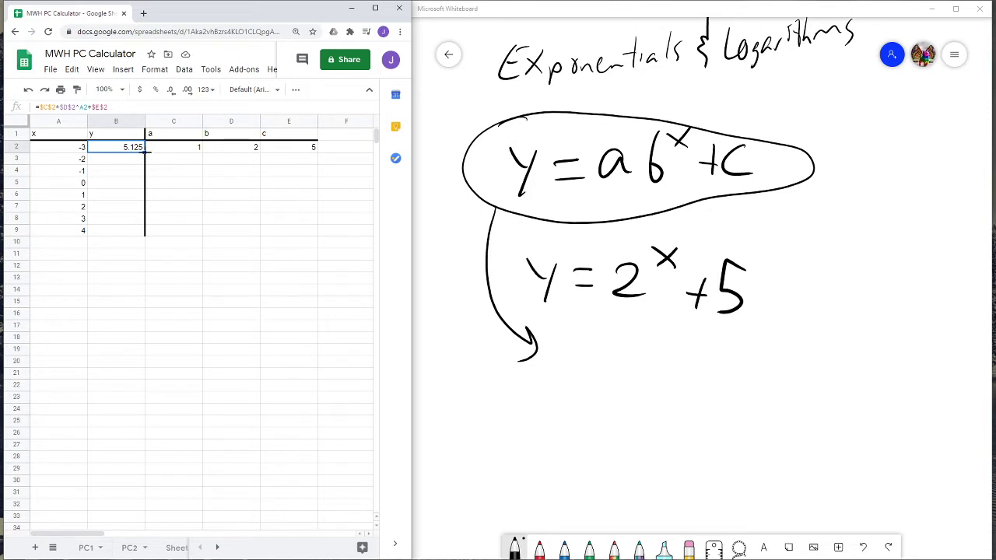
left_click_drag(144, 153, 139, 172)
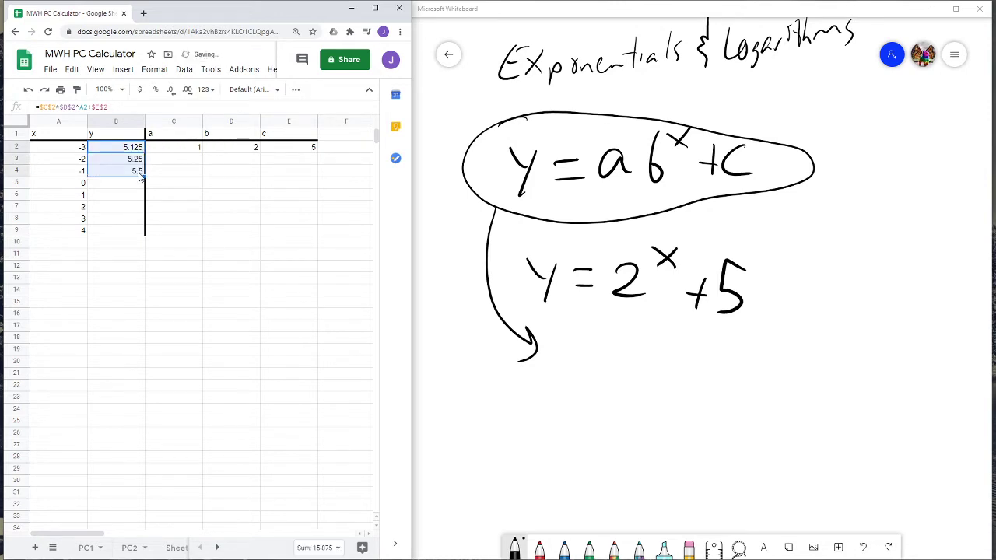
Check the formulas in B3 and B4, fill down from B4 through B9, and inspect the filled cells.
left_click(117, 158)
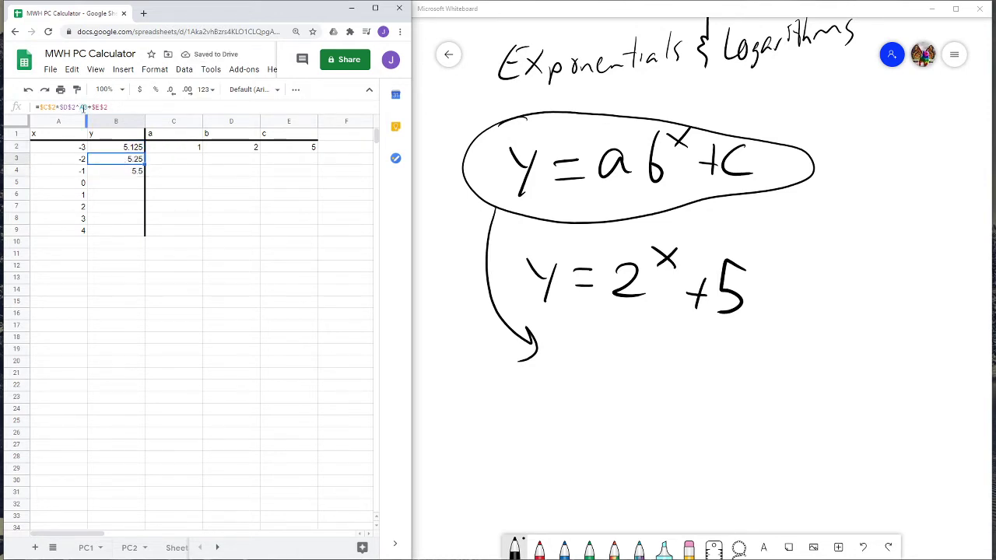
left_click(118, 173)
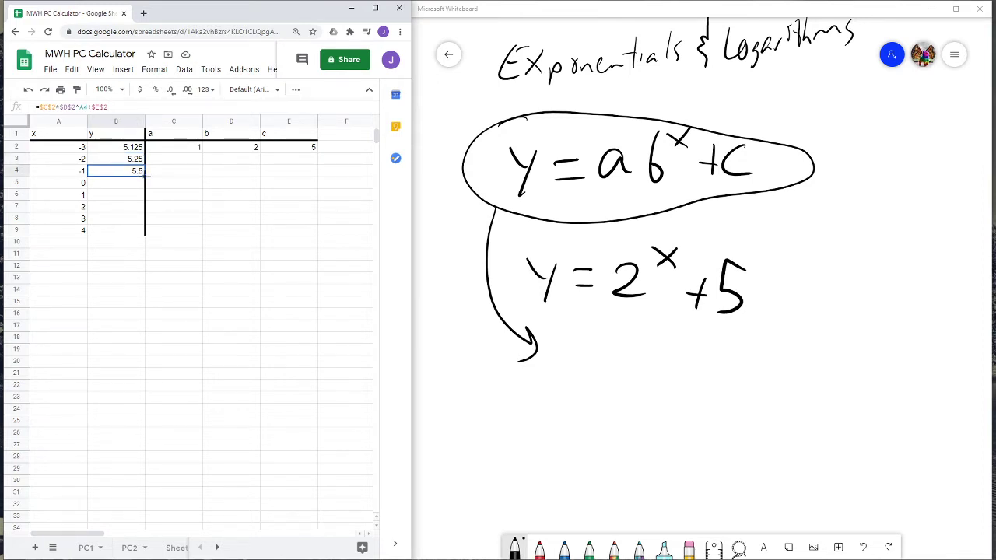
left_click_drag(144, 176, 138, 231)
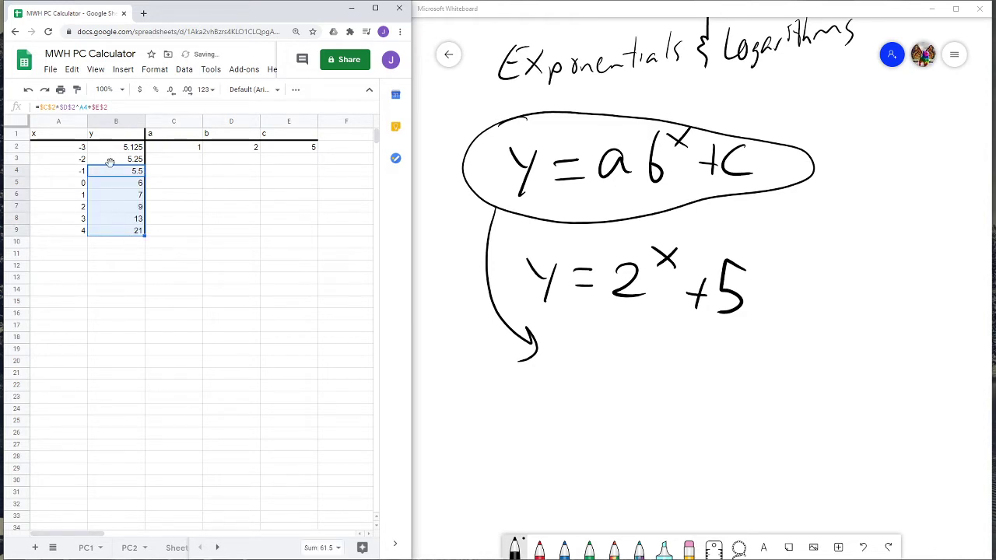
left_click(179, 151)
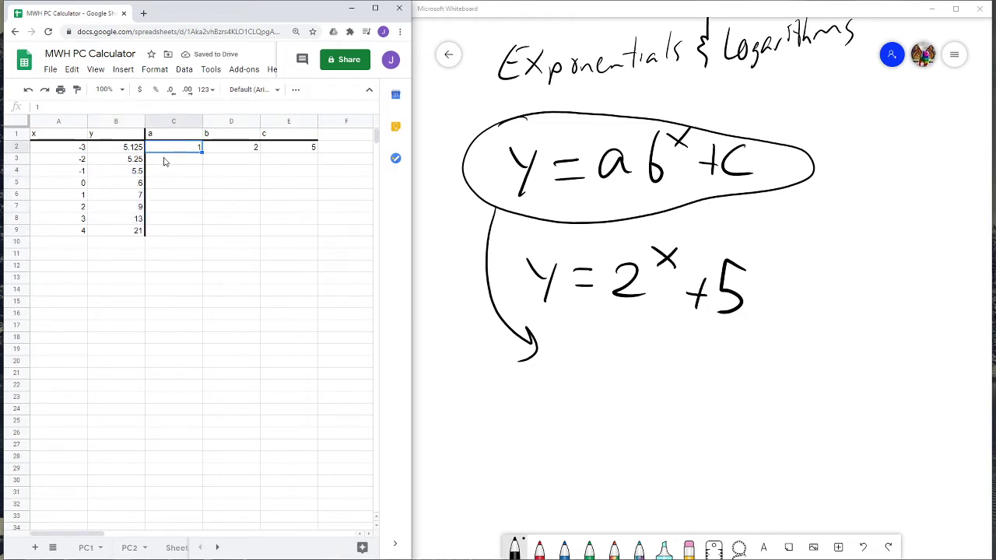
left_click(126, 150)
left_click(123, 161)
left_click(122, 232)
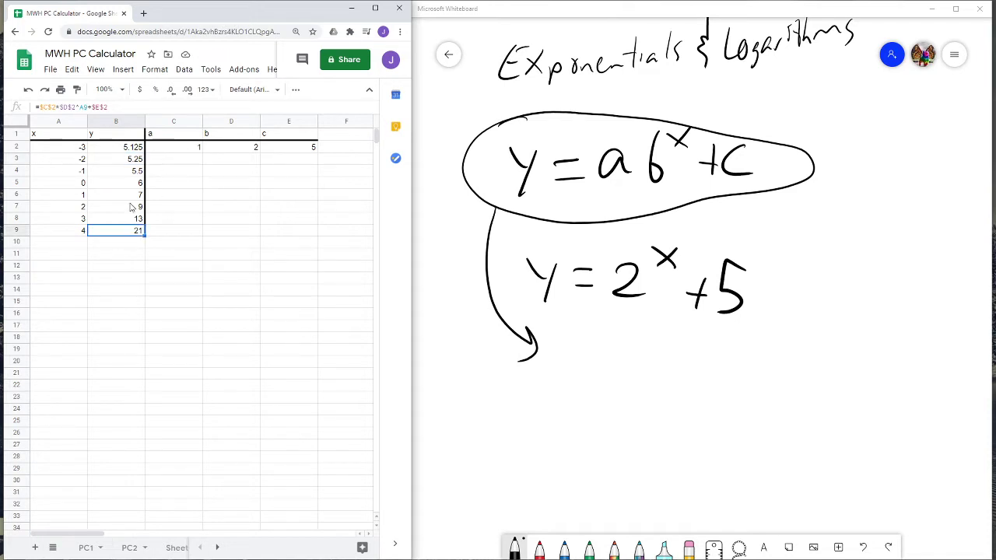
Set parameter a in C2 to 5.
left_click(181, 153)
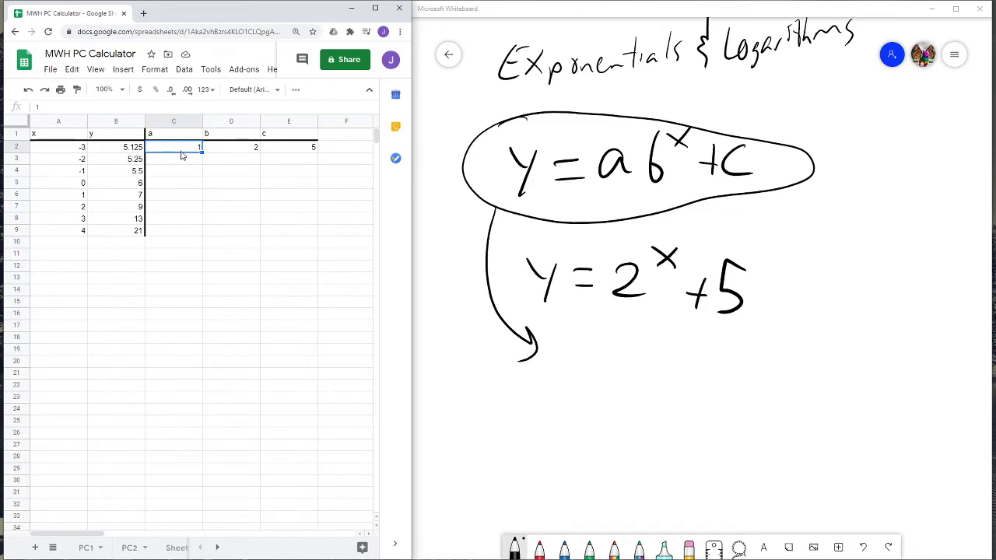
type("5")
key("Return")
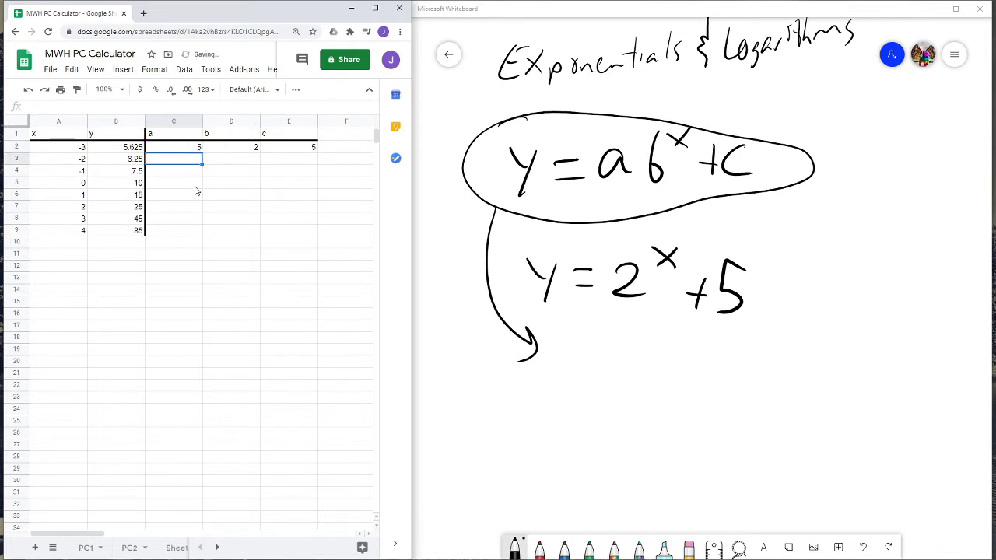
left_click(177, 145)
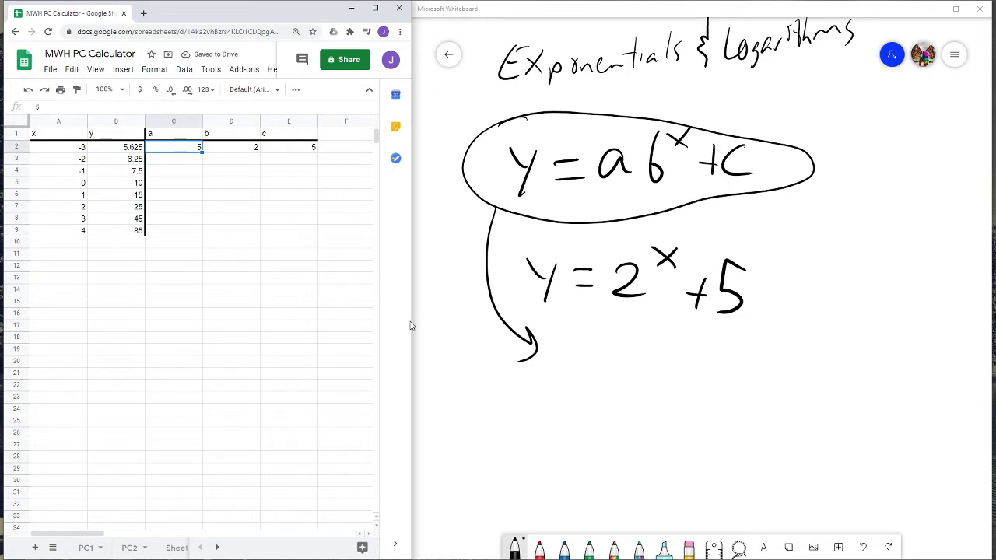
Switch to Microsoft Whiteboard and handwrite 5·2^x + 5 below the equation y = 2^x + 5.
left_click(666, 246)
mouse_move(595, 405)
left_mouse_down()
mouse_move(554, 426)
mouse_move(548, 449)
left_mouse_up()
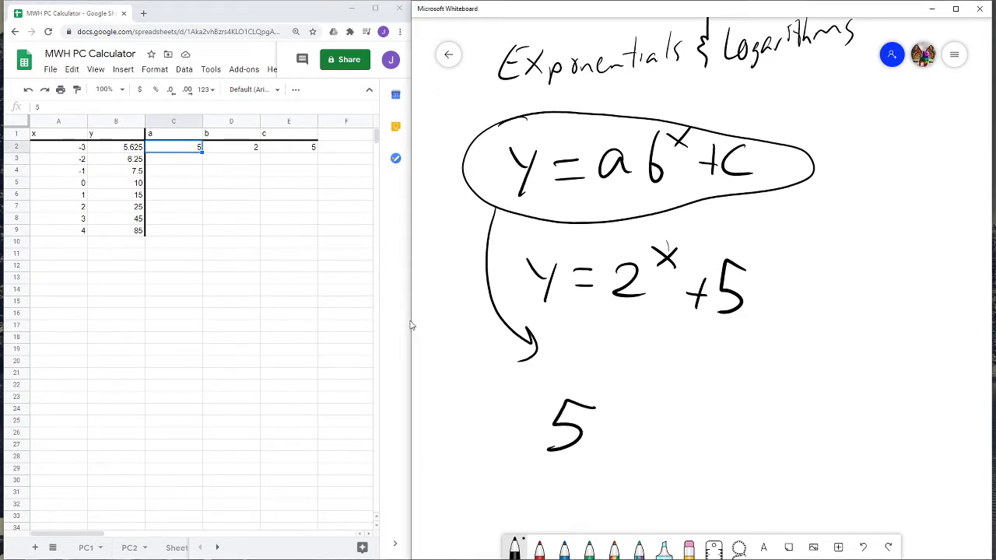
left_click_drag(631, 413, 668, 441)
left_click_drag(709, 415, 707, 440)
left_click_drag(705, 427, 717, 425)
left_click_drag(758, 396, 733, 438)
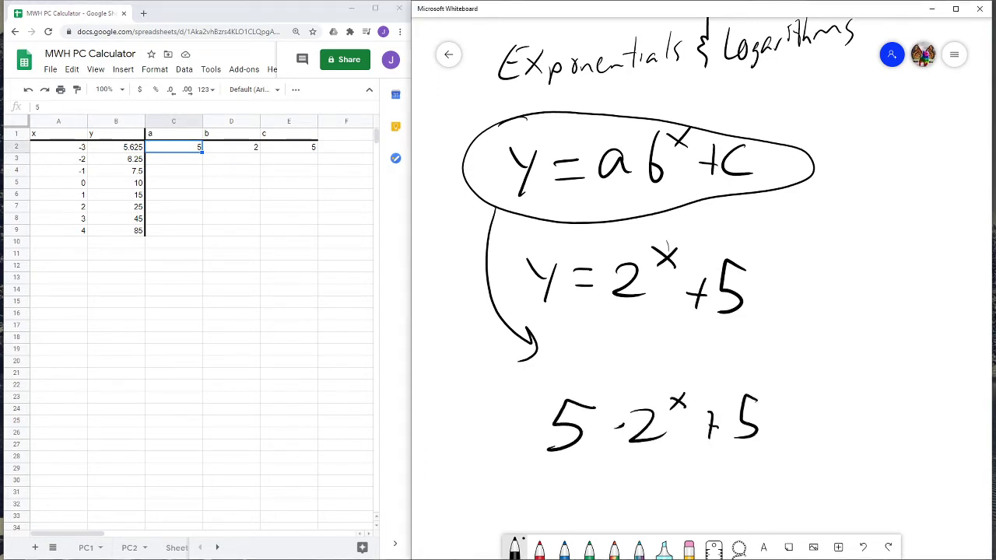
In the spreadsheet, set parameter a to 3, b to 2.5 and c to 7 in C2:E2.
left_click(182, 149)
type("3")
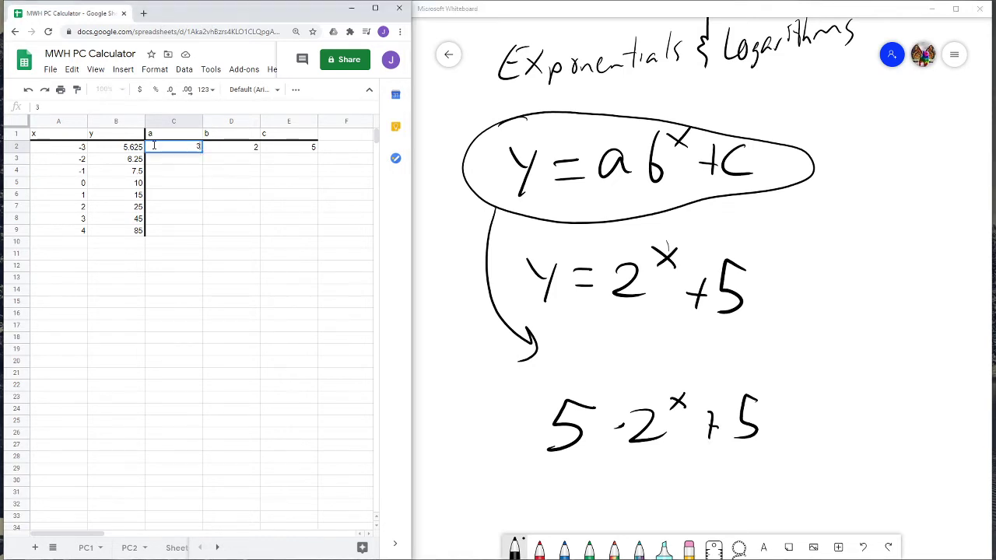
key("Tab")
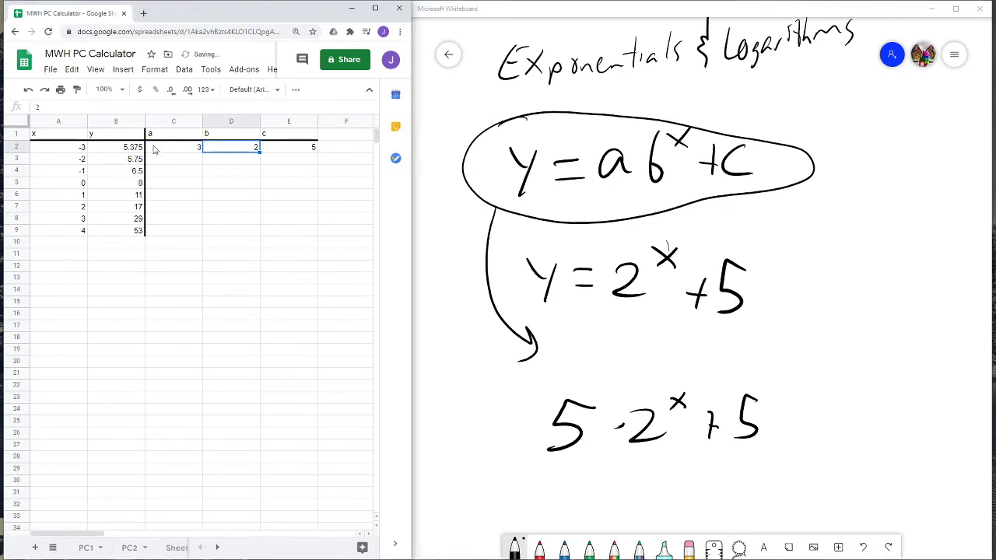
type("2.5")
key("Tab")
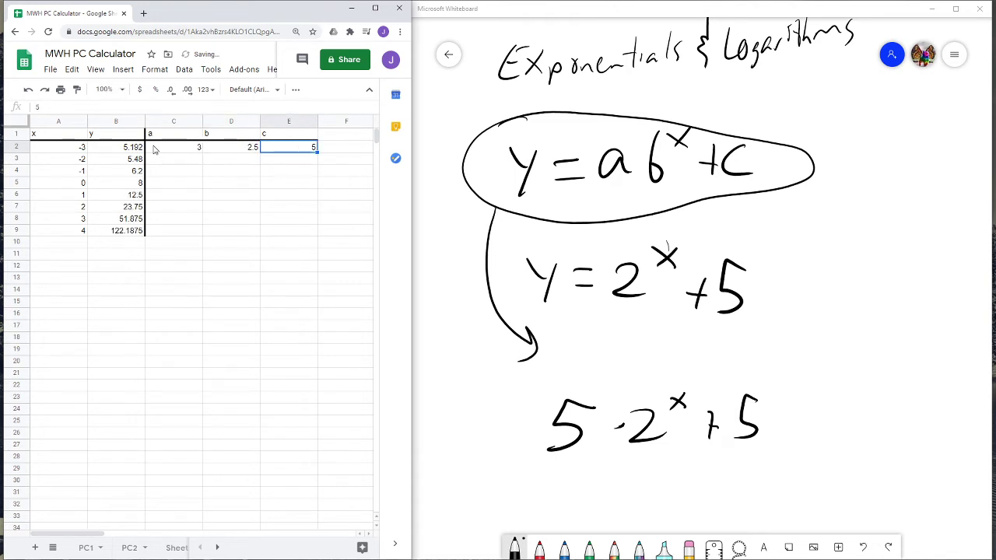
type("7")
key("Return")
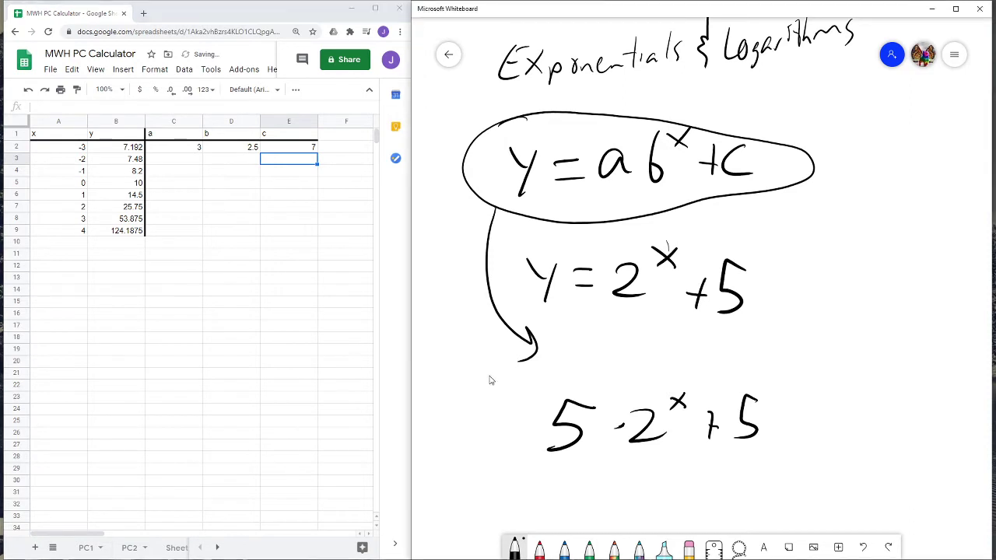
On the whiteboard, handwrite y = in front of 5·2^x + 5.
scroll(503, 290, "down", 1)
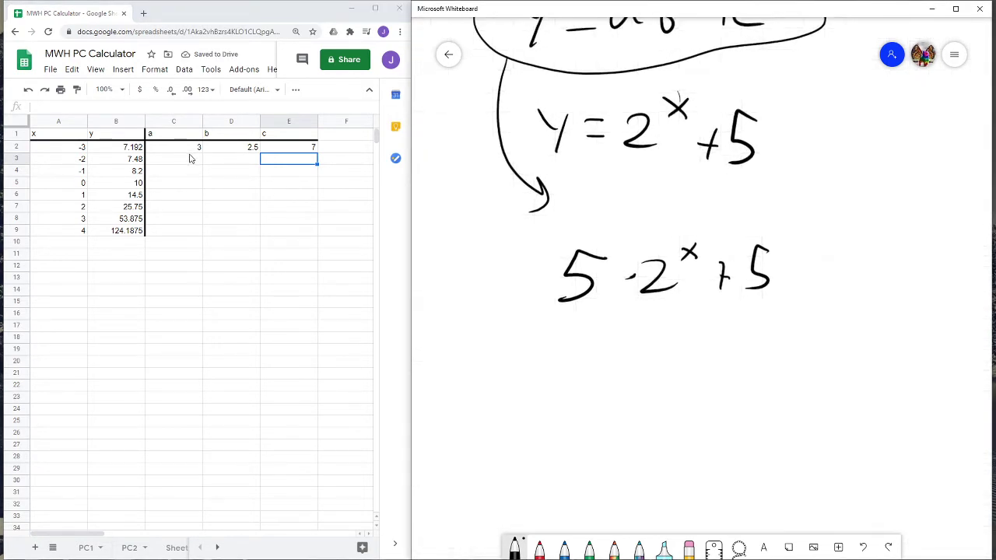
left_click_drag(490, 268, 503, 278)
left_click_drag(512, 262, 502, 304)
Handwrite the equation y = 3·(2.5)^x + 7 on a new line below y = 5·2^x + 5.
left_click_drag(493, 353, 504, 370)
left_click_drag(513, 358, 503, 395)
left_click_drag(542, 364, 559, 362)
mouse_move(544, 378)
left_mouse_down()
mouse_move(606, 359)
mouse_move(602, 385)
left_mouse_up()
left_click(635, 371)
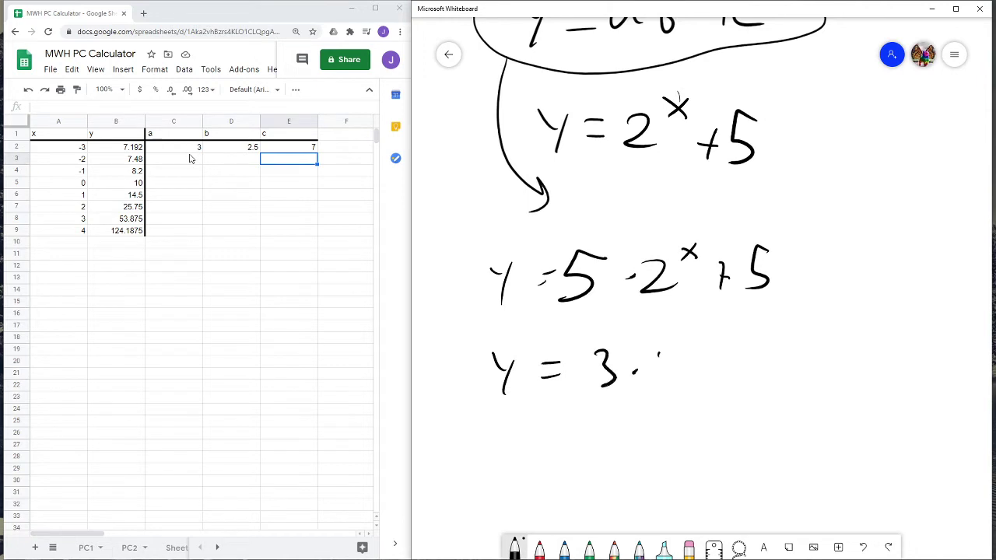
left_click_drag(658, 354, 669, 382)
left_click(662, 383)
left_click_drag(692, 352, 708, 348)
left_click_drag(694, 352, 690, 383)
left_click_drag(713, 335, 710, 398)
left_click_drag(655, 341, 652, 405)
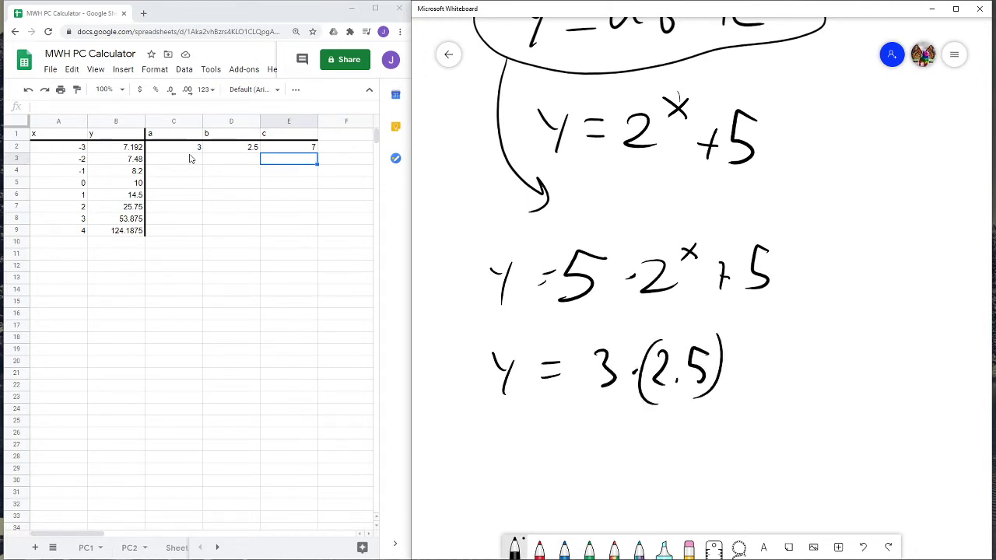
left_click_drag(724, 329, 800, 385)
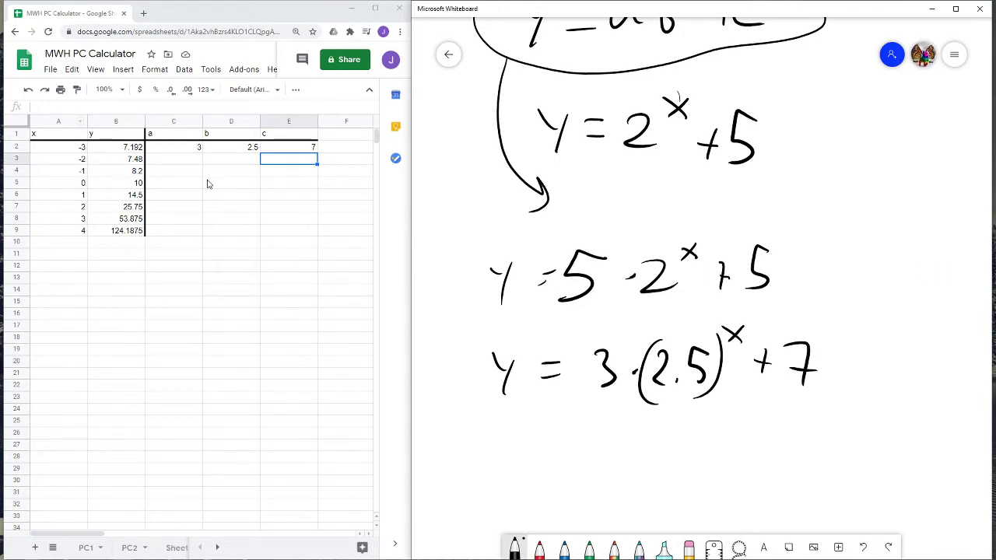
In the spreadsheet, change parameter b in D2 to -2.5.
left_click(226, 152)
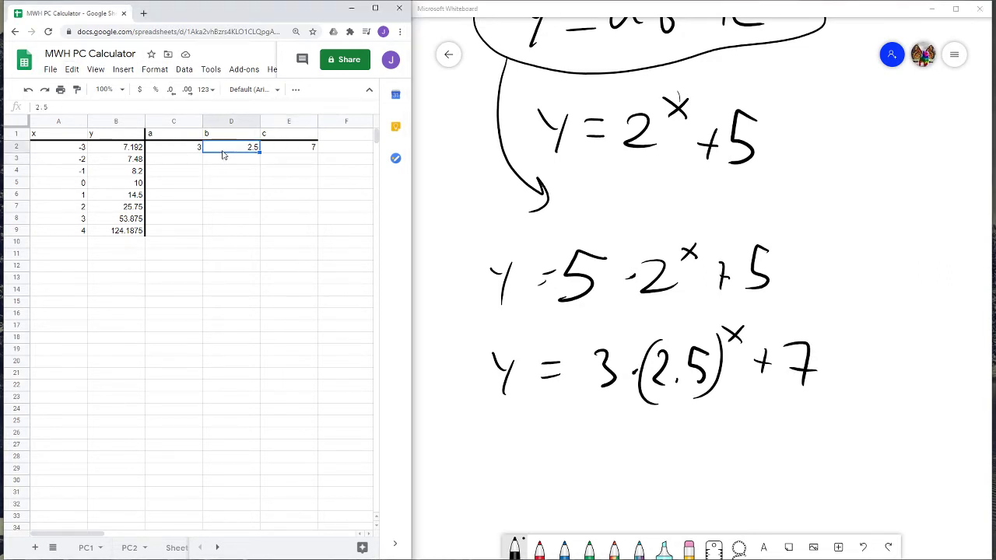
left_click(193, 152)
left_click(236, 148)
left_click(35, 107)
type("-")
key("Return")
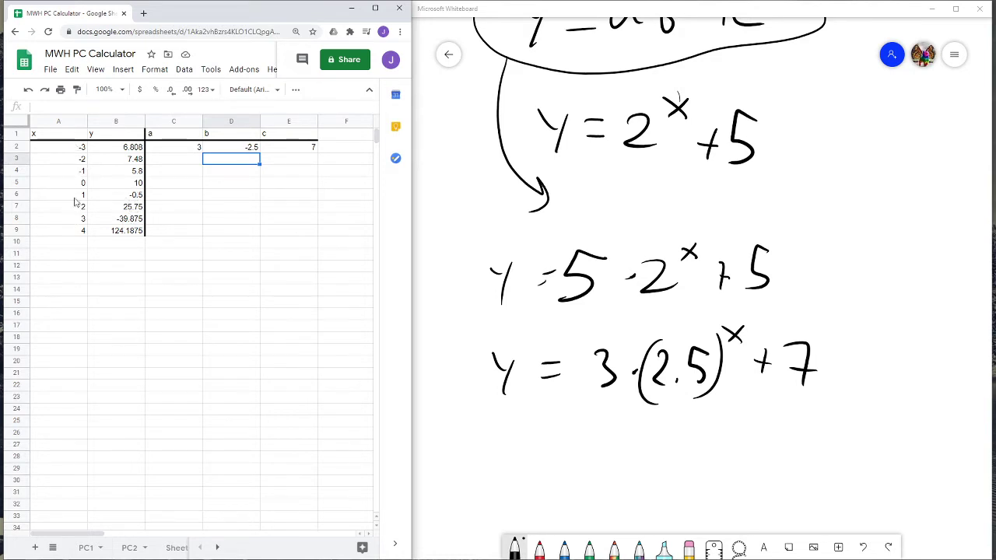
Remove the negative sign from parameter b in D2, restoring it to 2.5.
left_click(222, 147)
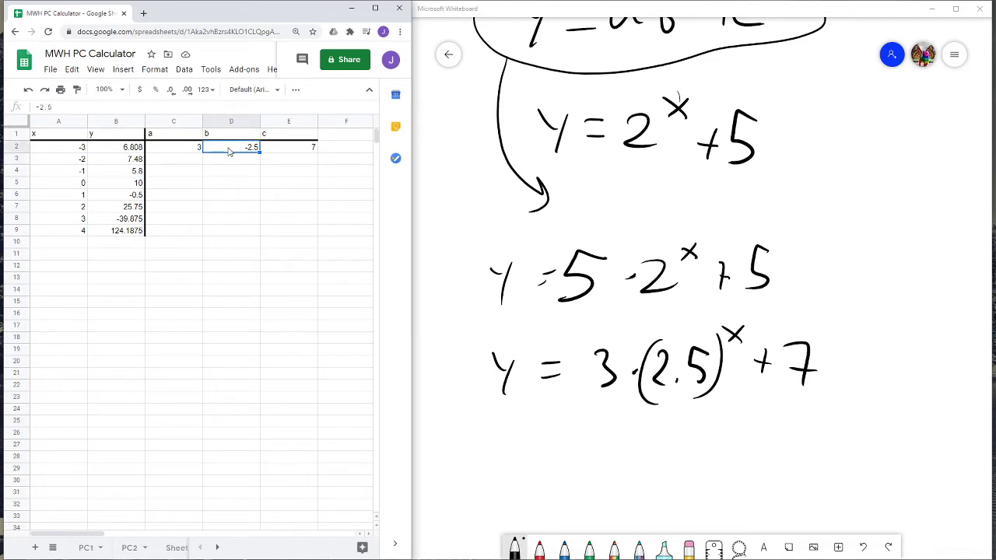
left_click(39, 106)
key("Return")
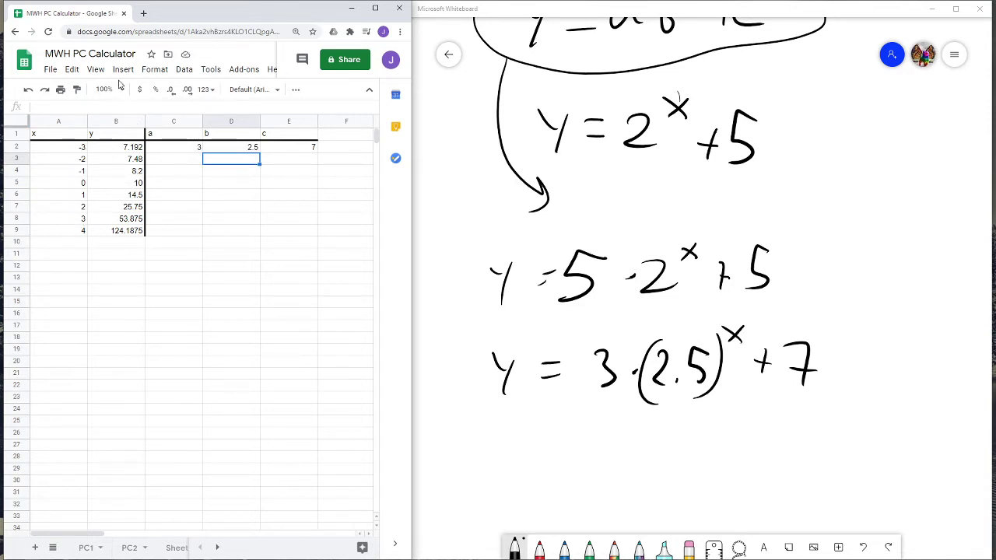
Insert a line chart from the x and y table A1:B9, widen the browser window, and move the chart beside the table.
left_click_drag(68, 137, 125, 230)
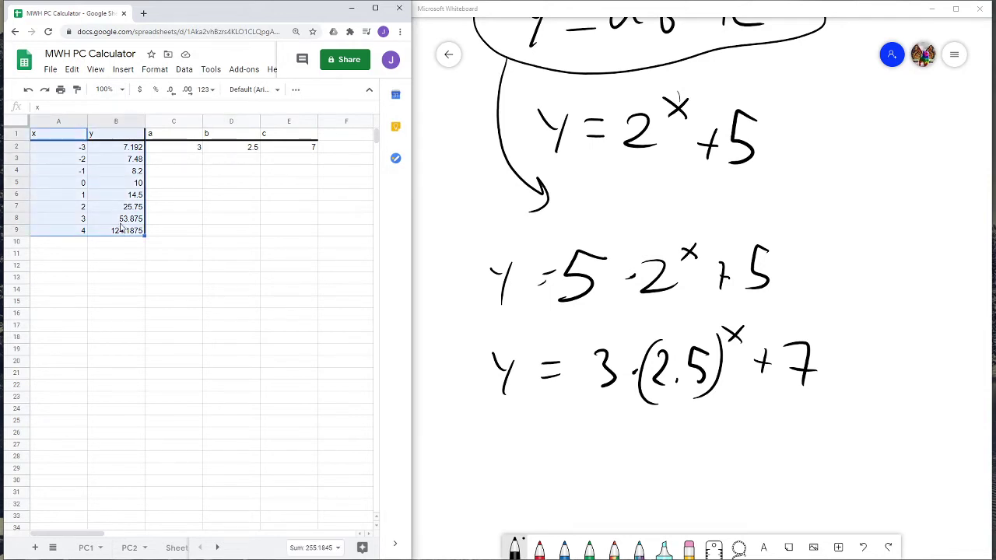
left_click(129, 70)
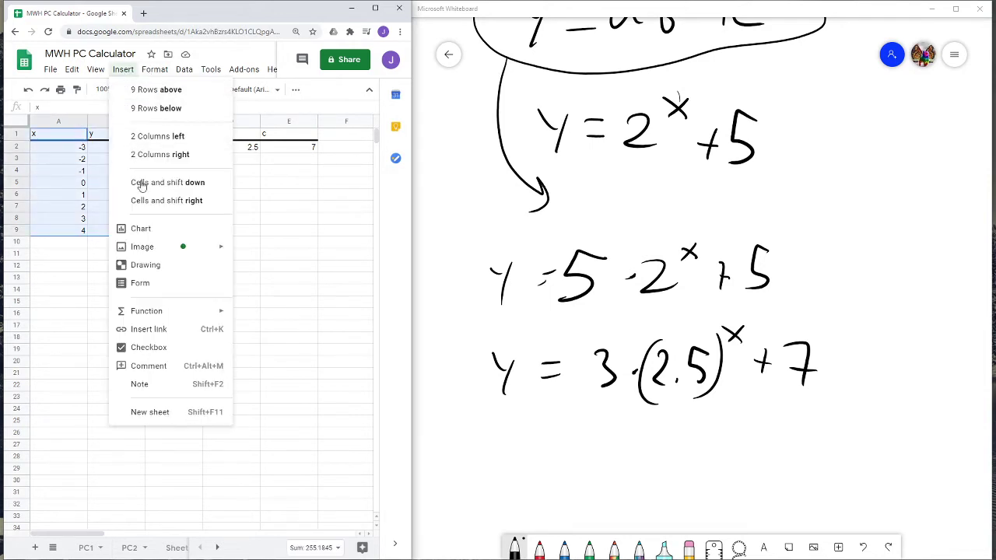
left_click(154, 231)
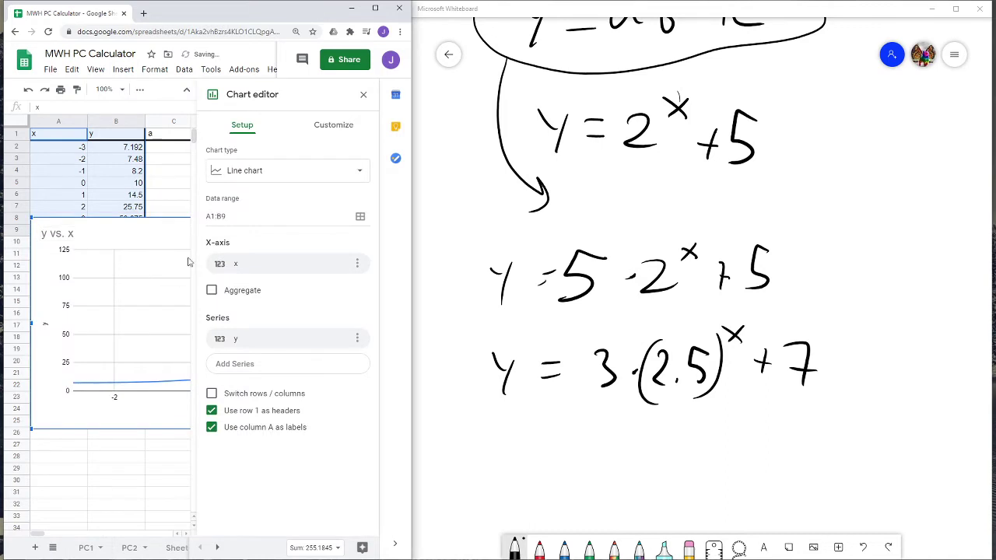
left_click_drag(412, 134, 871, 184)
left_click_drag(273, 236, 503, 220)
Turn on the Smooth option in the y vs. x chart's style settings.
left_click(787, 126)
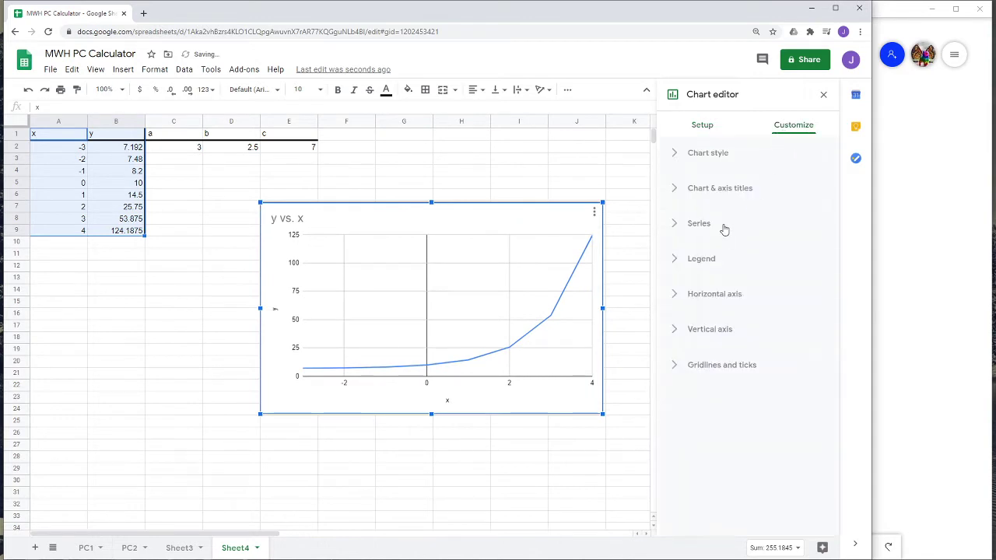
left_click(676, 154)
left_click(672, 294)
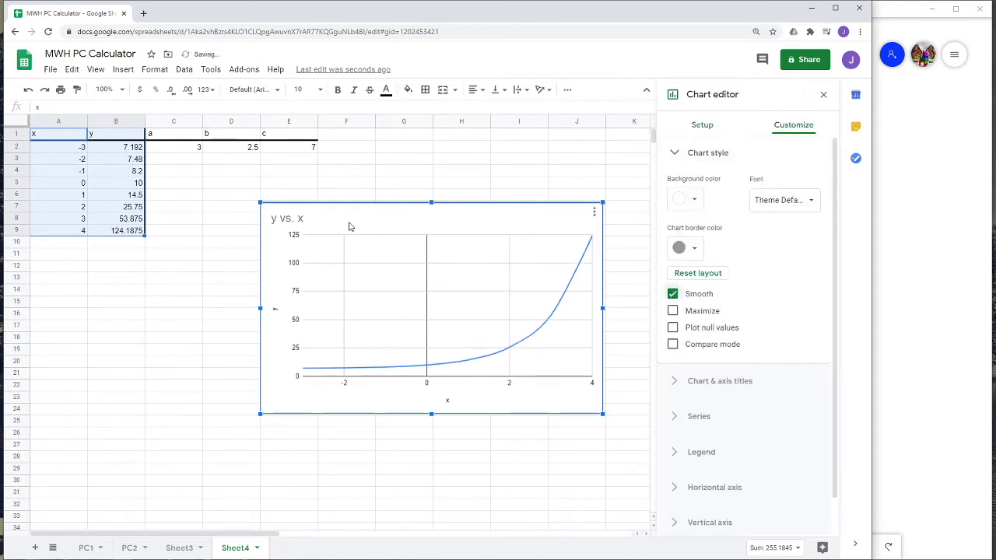
Set parameter a in C2 to 5 and parameter b in D2 to 8, and select the chart.
left_click(177, 145)
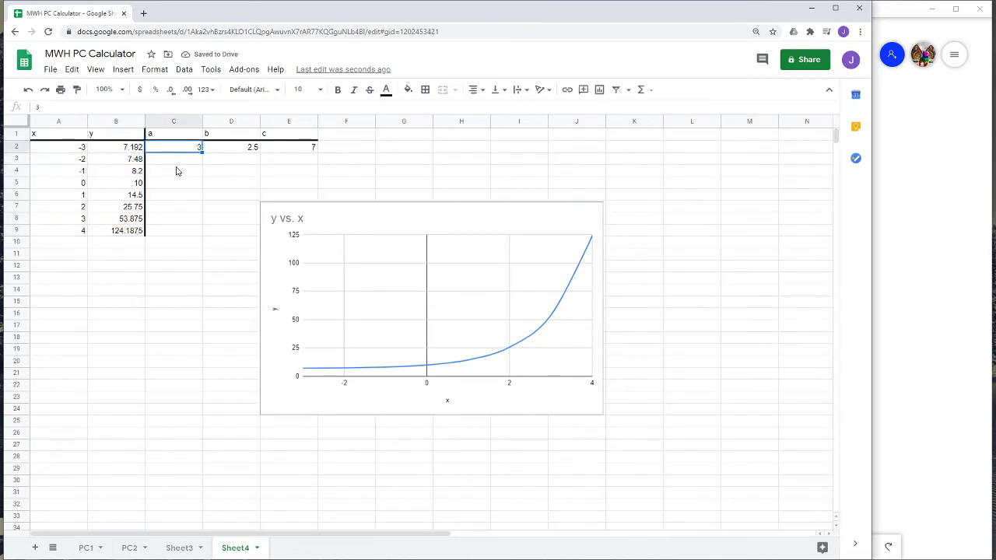
type("5")
key("Tab")
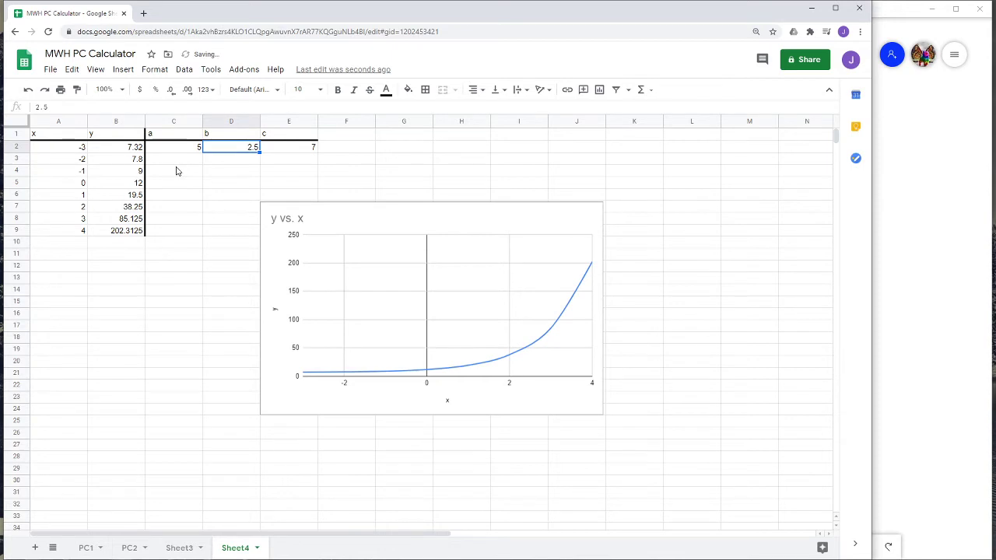
type("8")
key("Return")
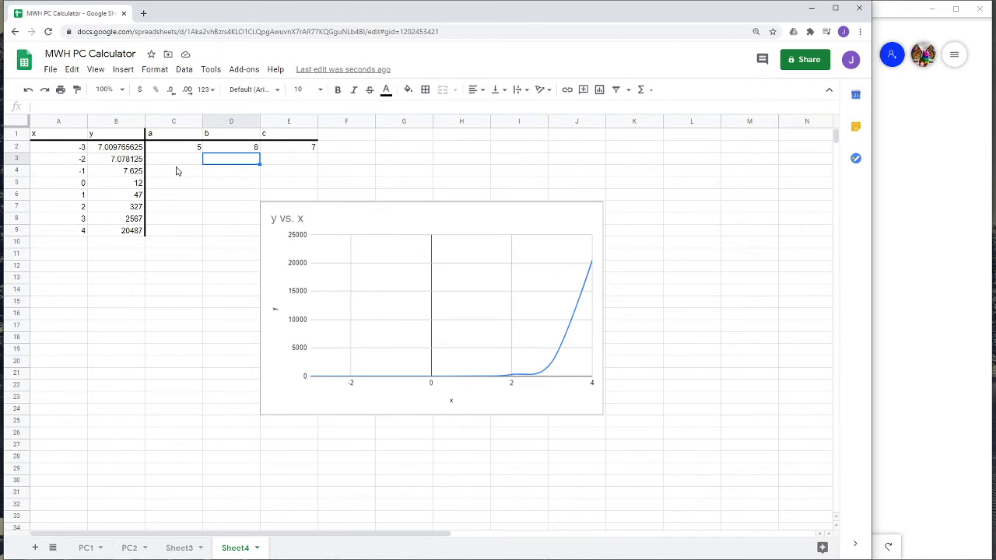
left_click(511, 378)
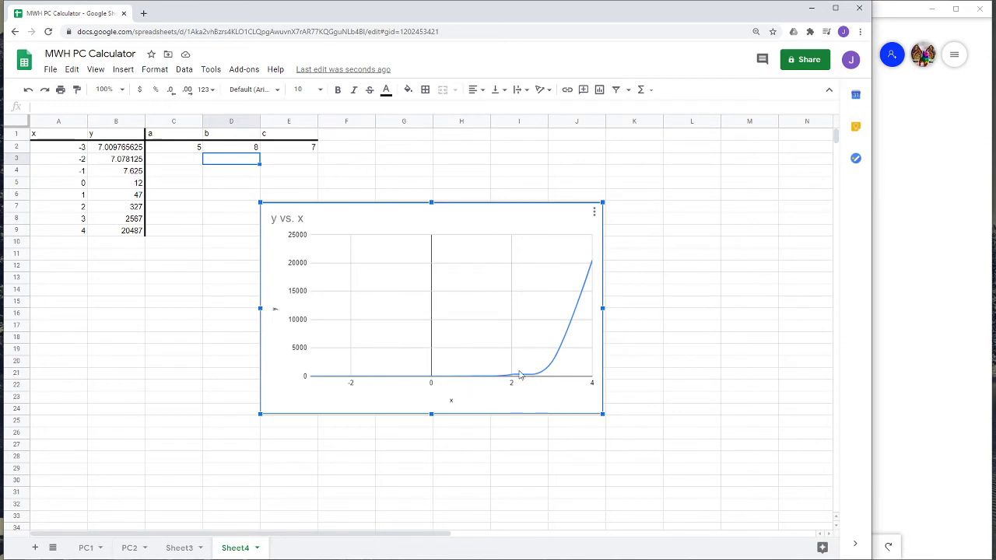
Set parameter a in C2 to 2 and parameter b in D2 to 3.
left_click(178, 149)
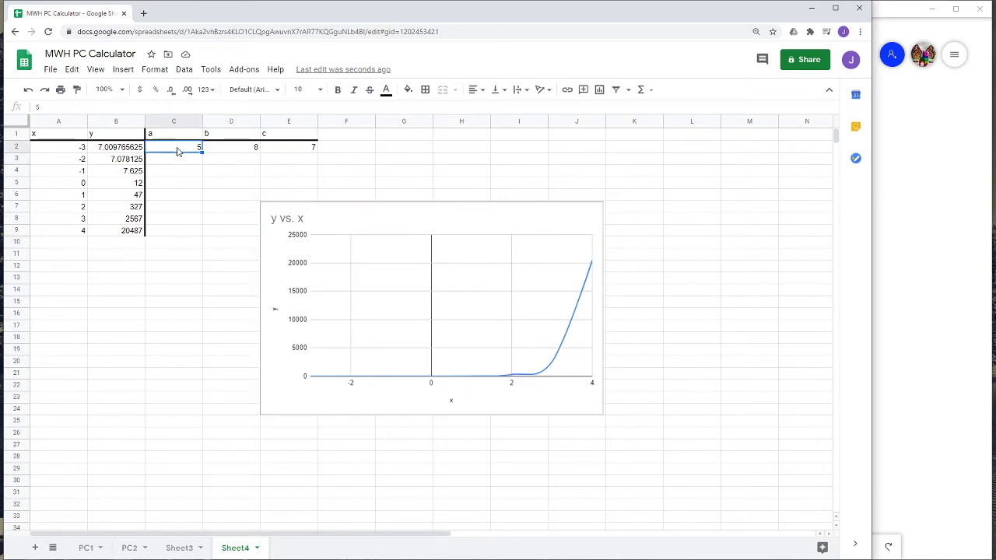
type("2")
key("Tab")
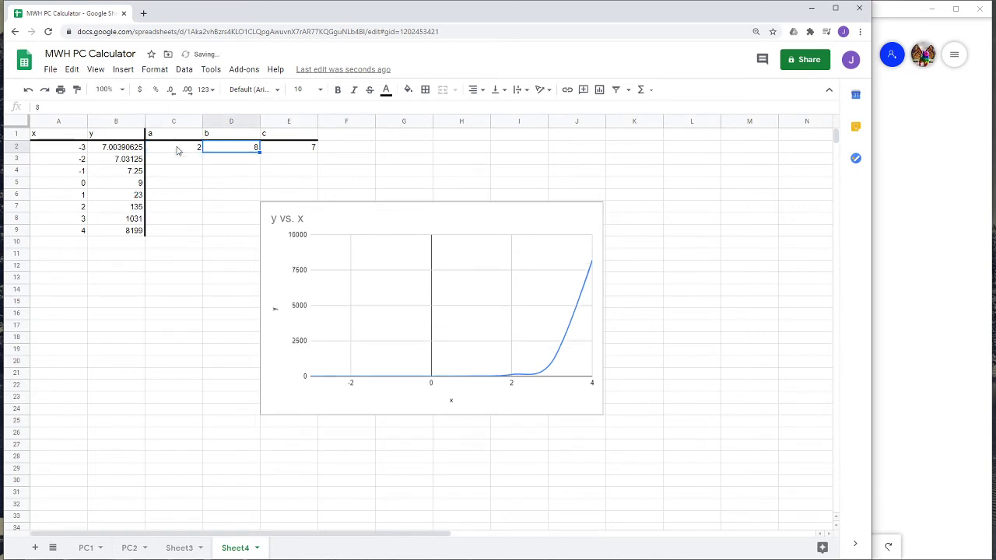
type("1")
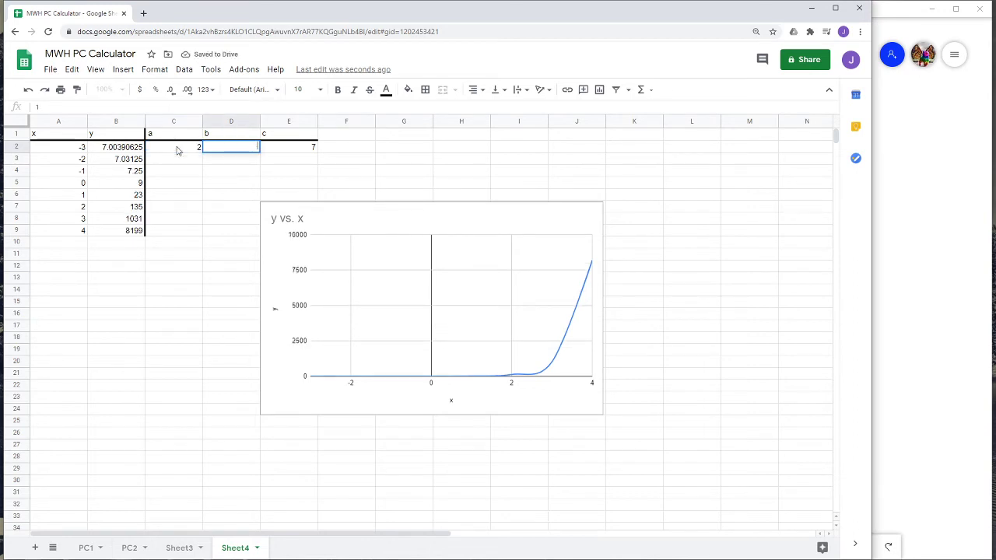
key("BackSpace")
type("3")
key("Return")
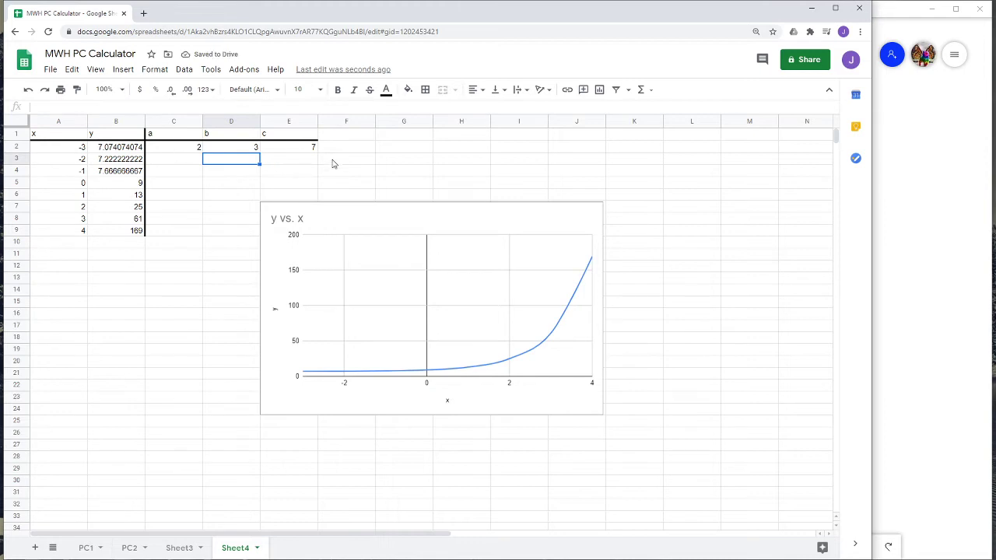
Set parameter c in E2 to -1.
left_click(300, 148)
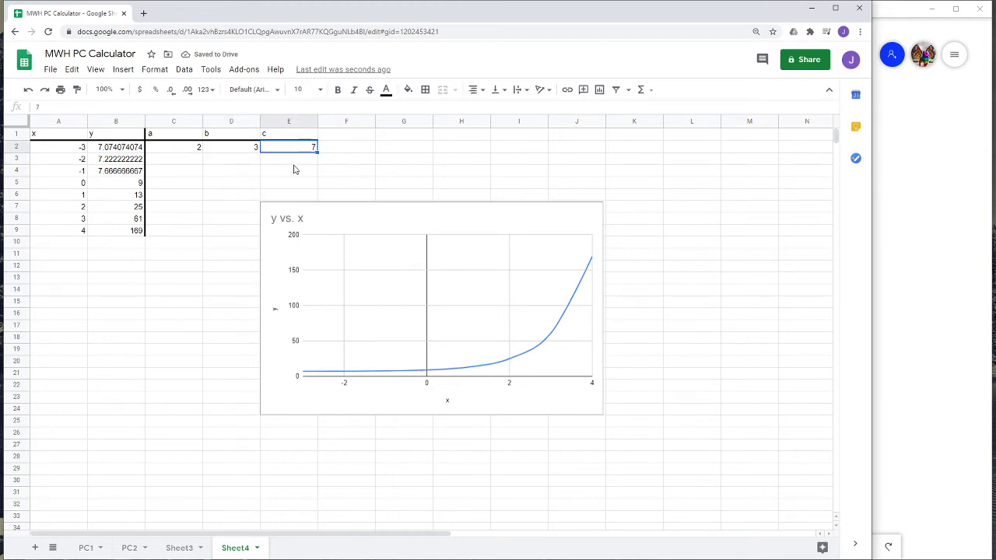
type("-1")
key("Return")
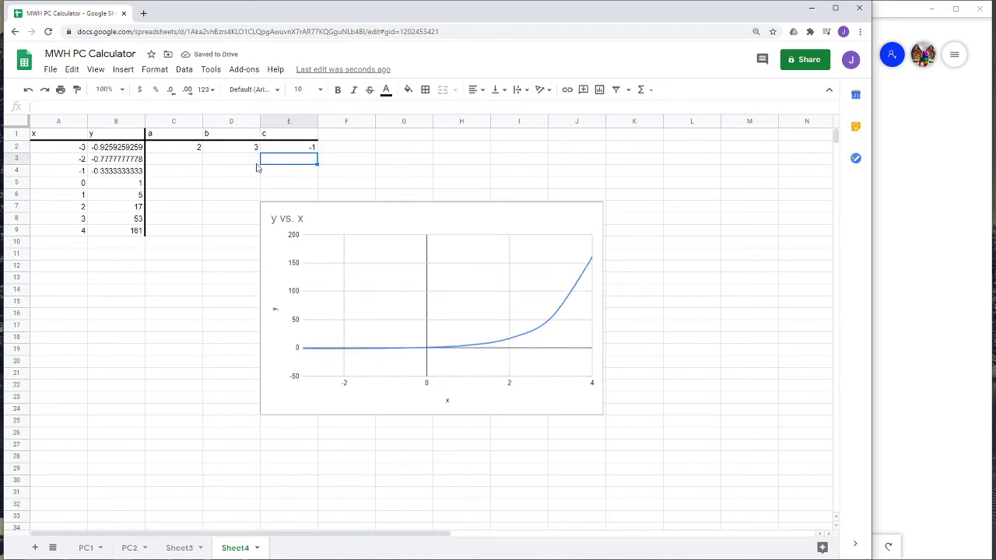
Set parameter a in C2 to 1.
left_click(181, 149)
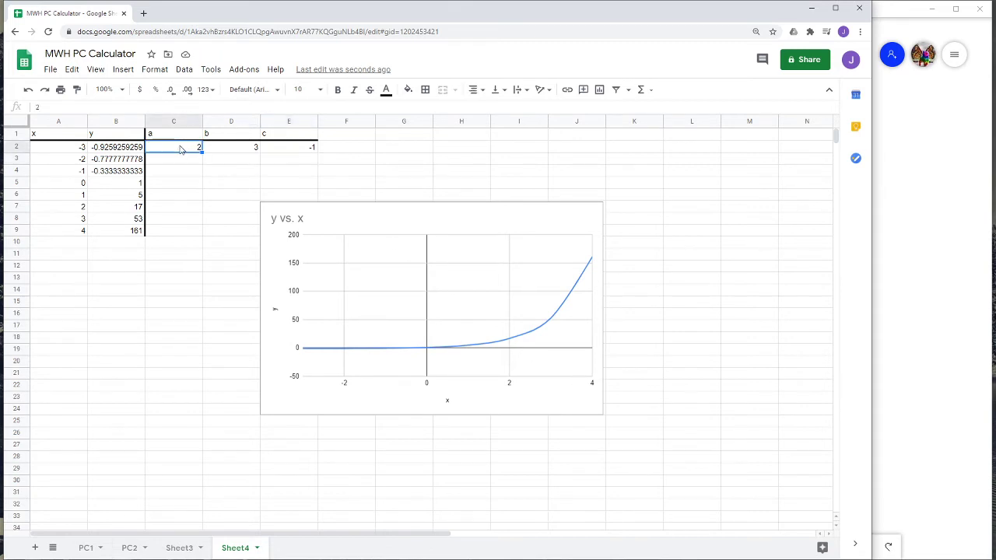
type("1")
key("Return")
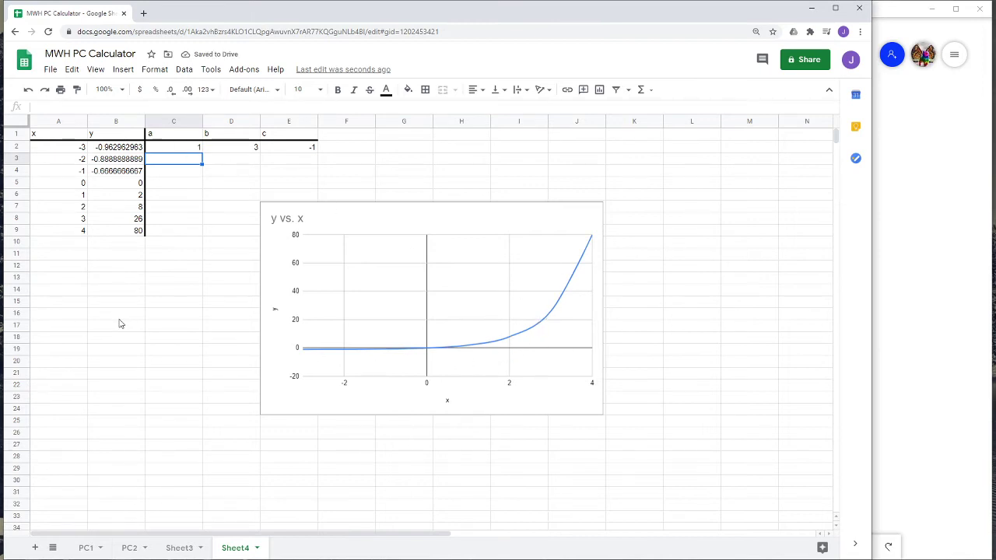
Examine the formula in B2 and the cells it references, leaving it unchanged.
left_click(173, 148)
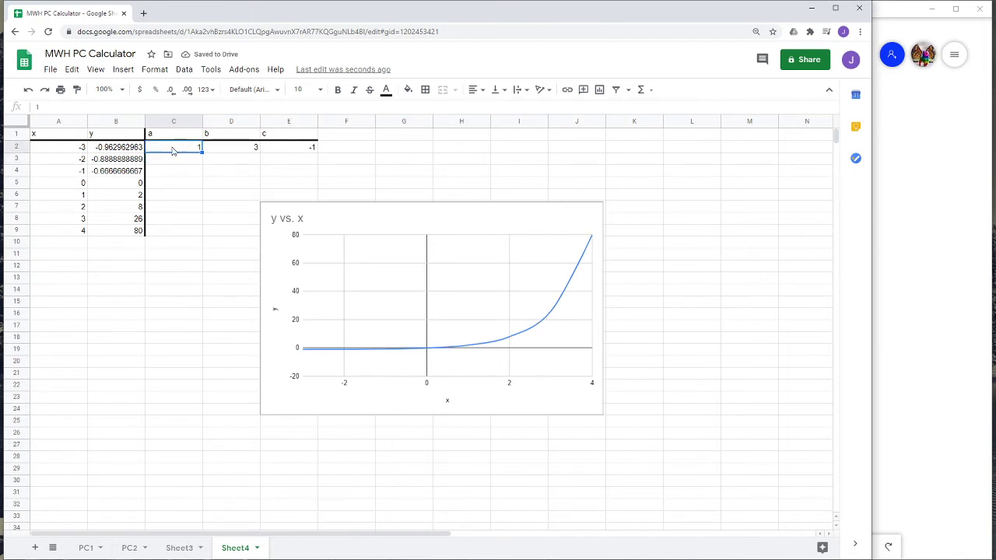
left_click(112, 149)
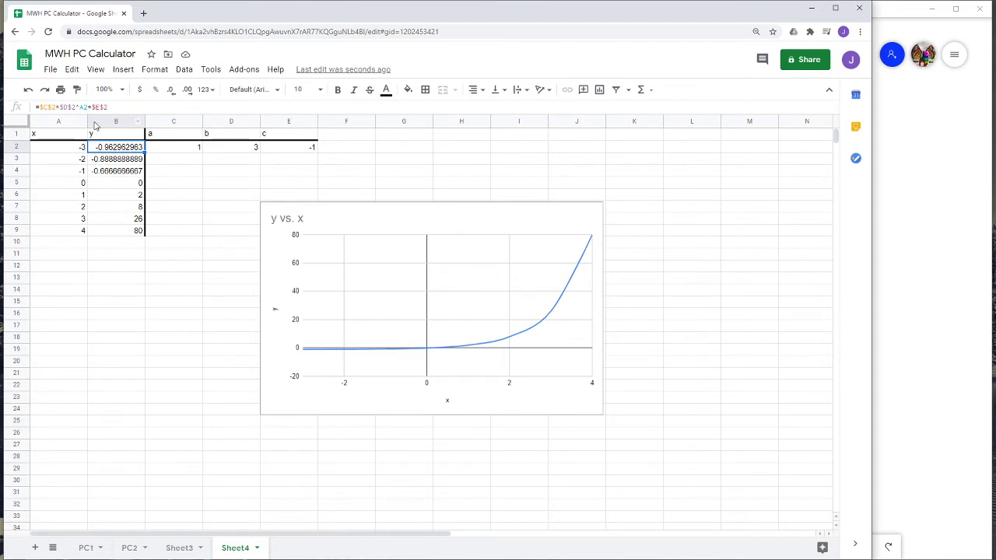
left_click(92, 108)
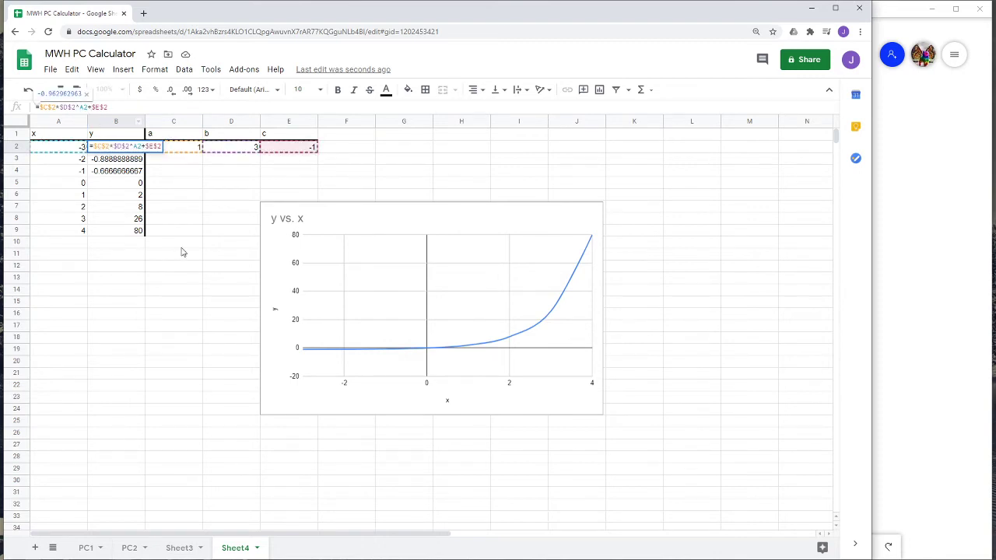
left_click(182, 245)
left_click(116, 152)
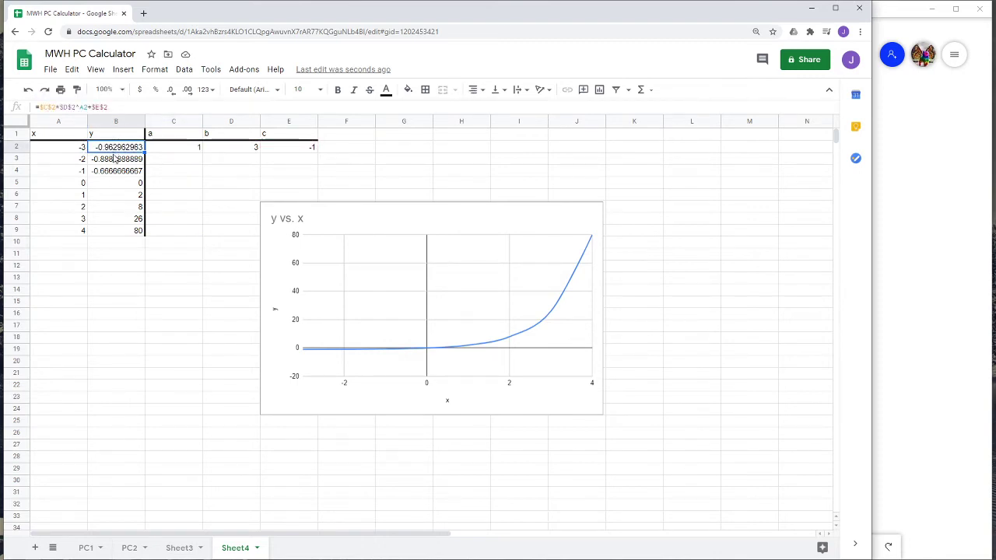
key("Return")
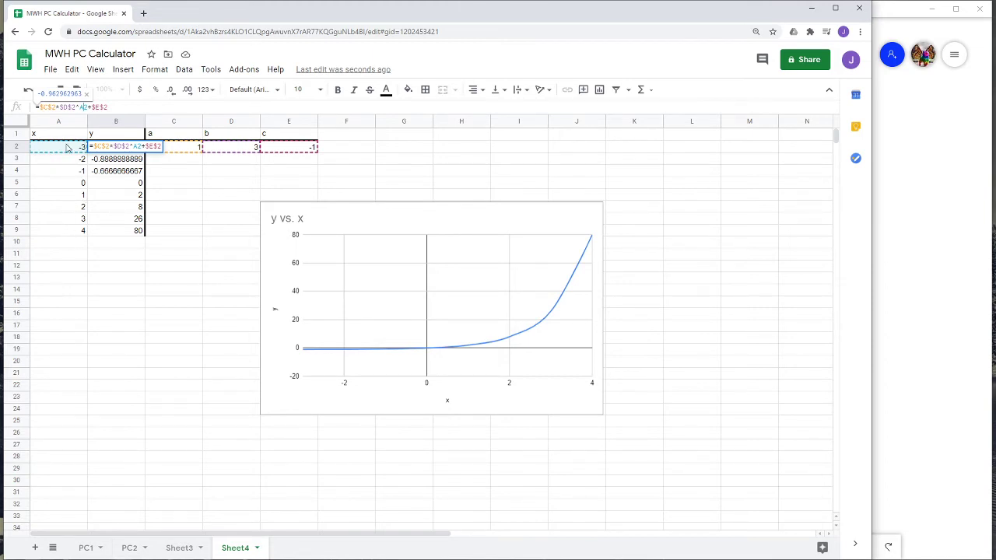
key("Return")
Try extending the x series in column A down to 39 in row 44, and undo the fill along with the last change to a.
left_click_drag(71, 148, 75, 514)
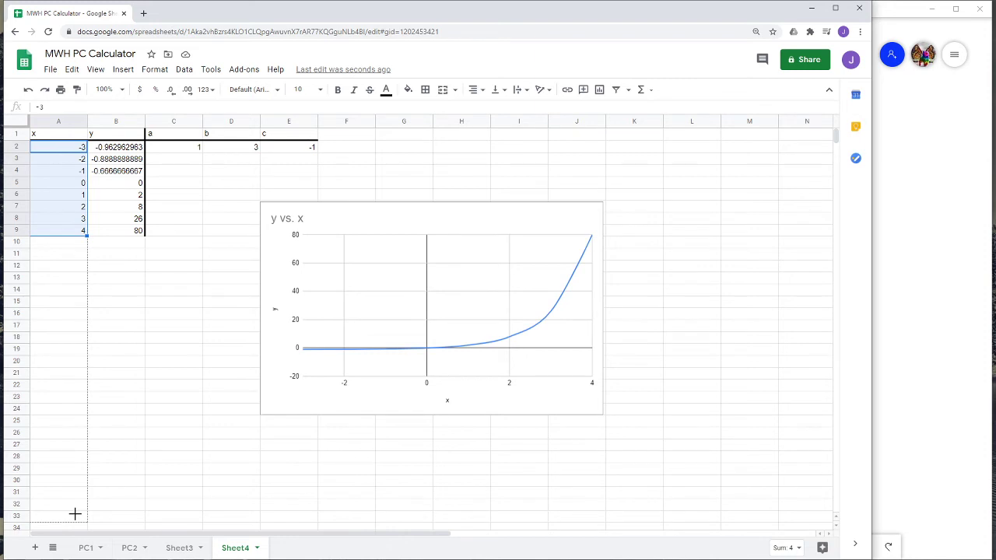
left_click_drag(74, 513, 75, 513)
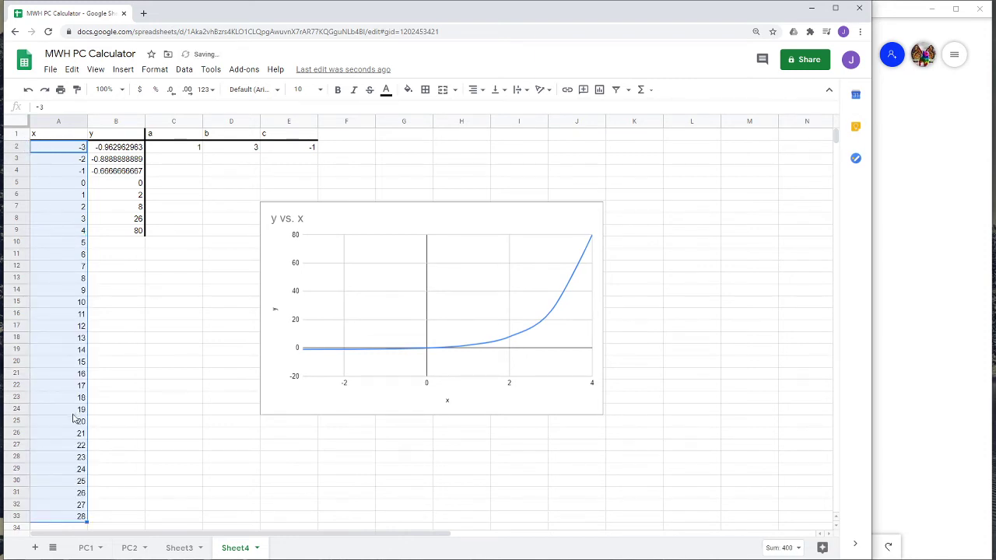
scroll(75, 420, "down", 3)
left_click_drag(86, 365, 73, 490)
scroll(87, 467, "down", 5)
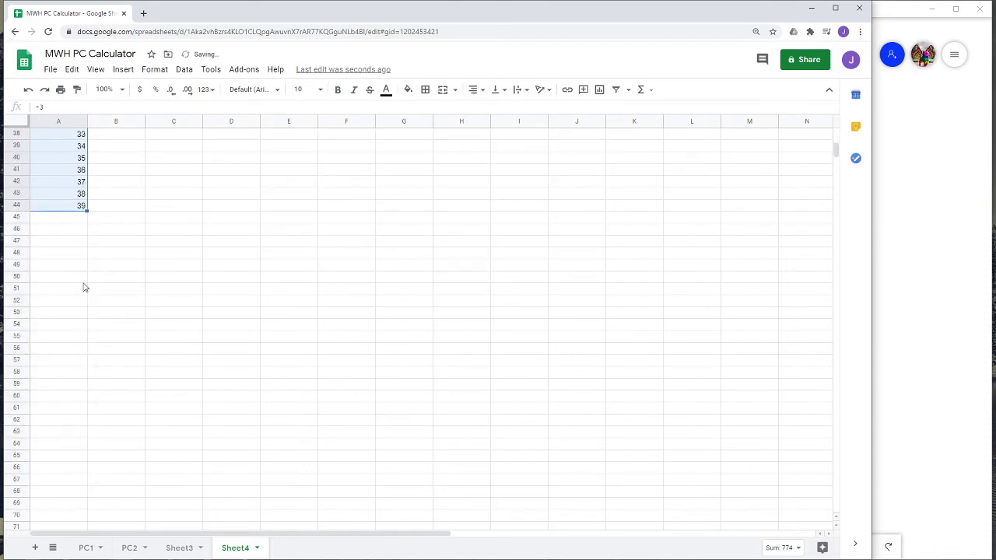
scroll(102, 391, "up", 10)
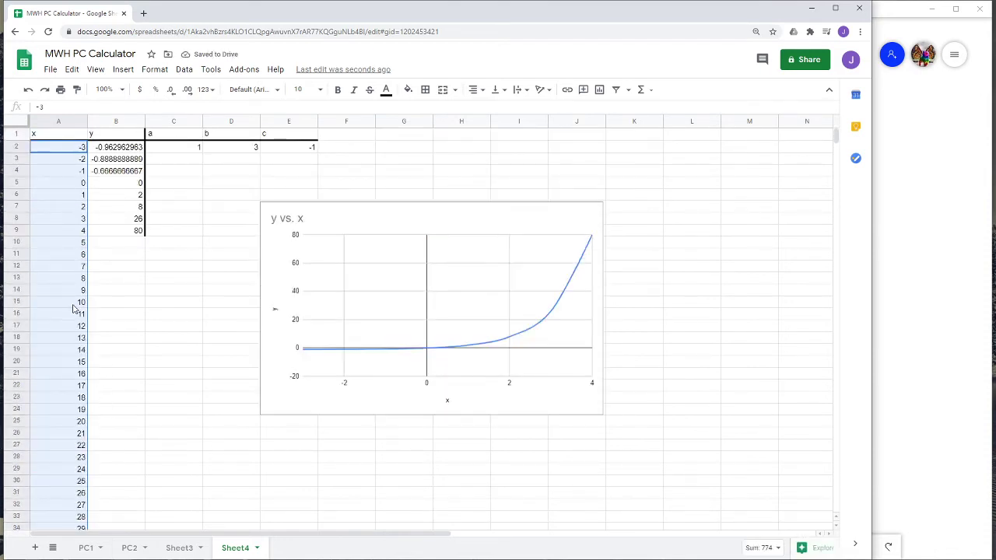
key("ctrl+z")
key("ctrl+z")
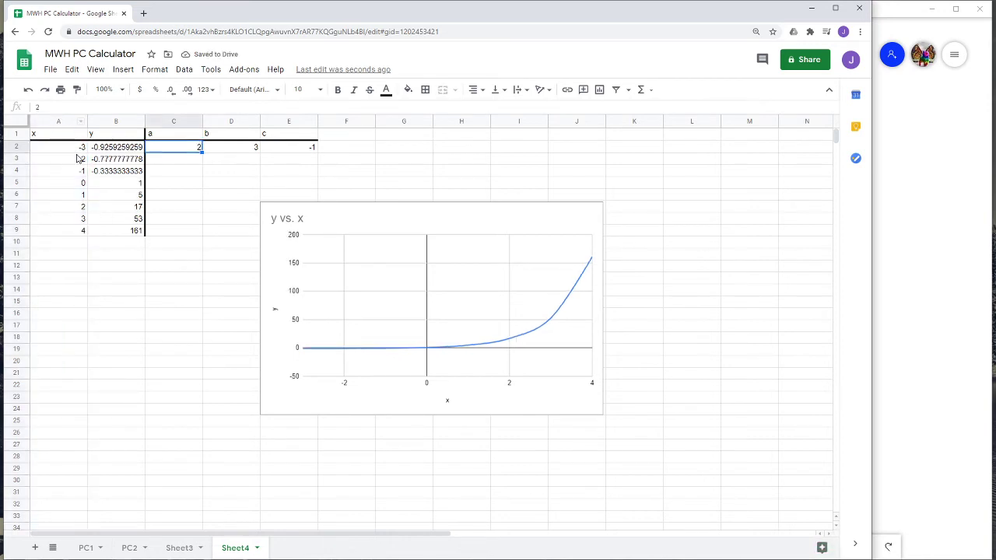
Clear the x and y values in A2:B9 and delete the chart.
left_click_drag(79, 147, 125, 234)
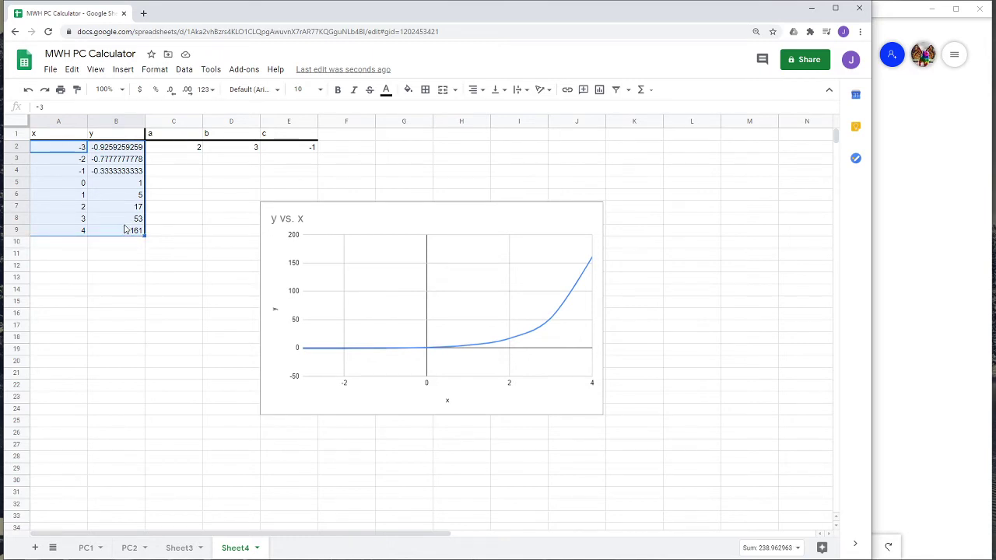
key("Delete")
left_click(461, 241)
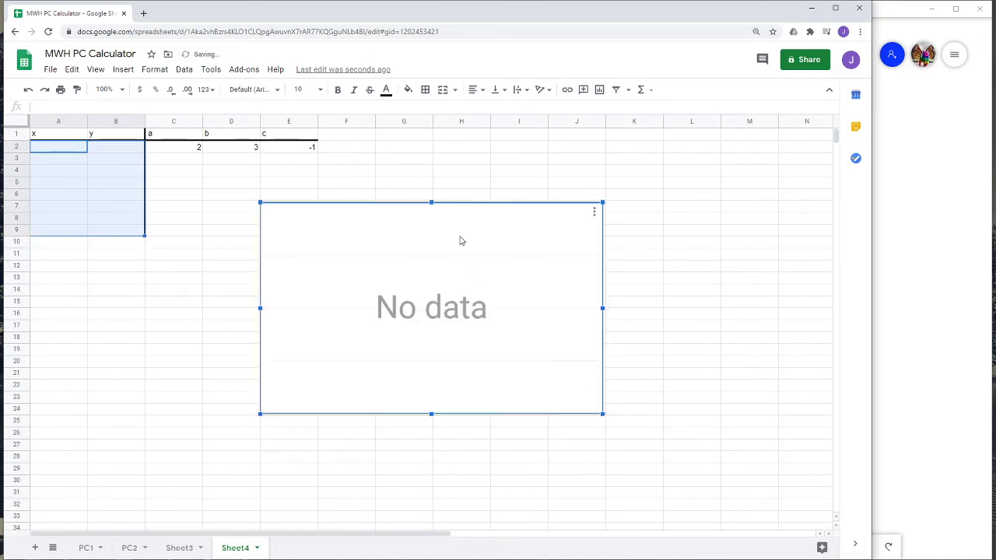
key("Delete")
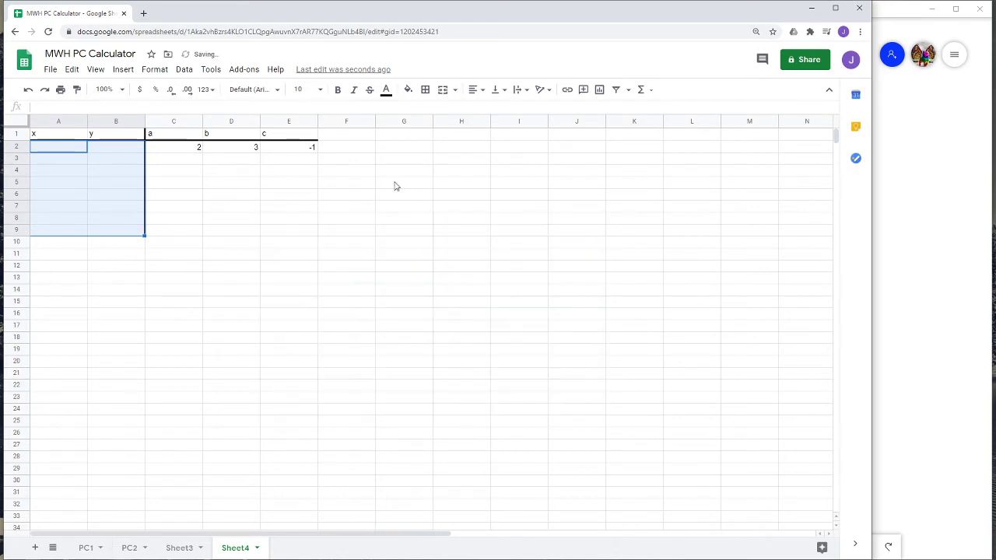
Add the header "Number of x values" in F1 and enter 20 beneath it in F2.
left_click(344, 138)
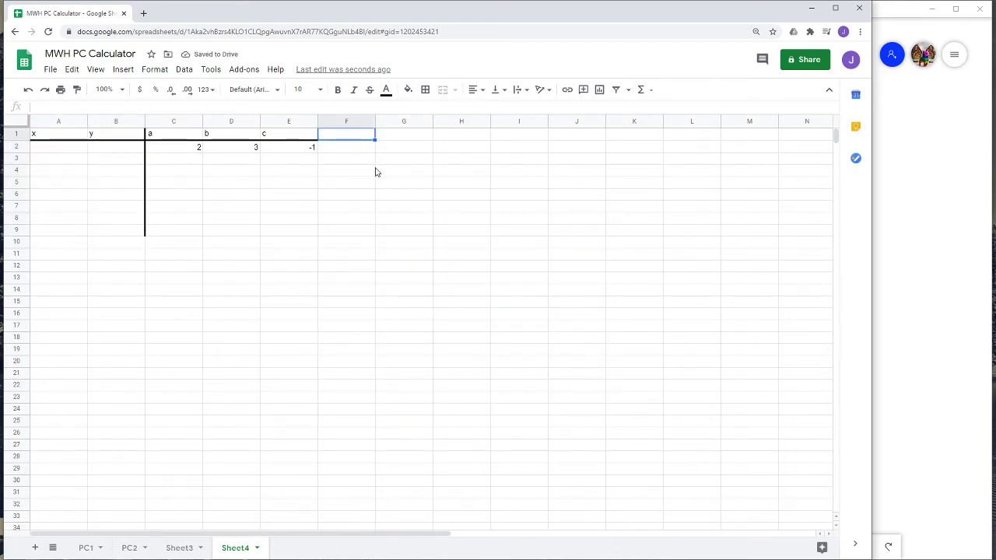
type("Number of")
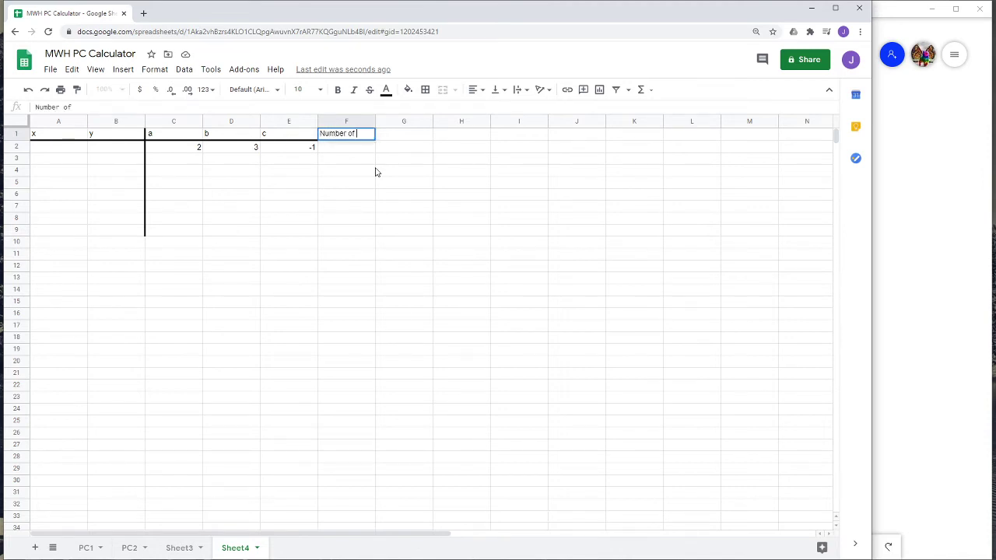
type(" x values")
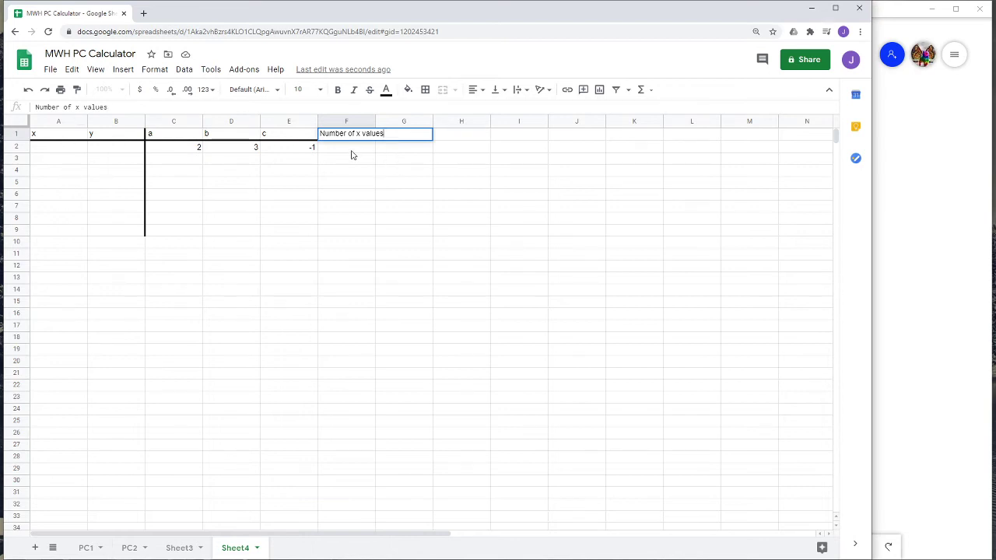
key("Return")
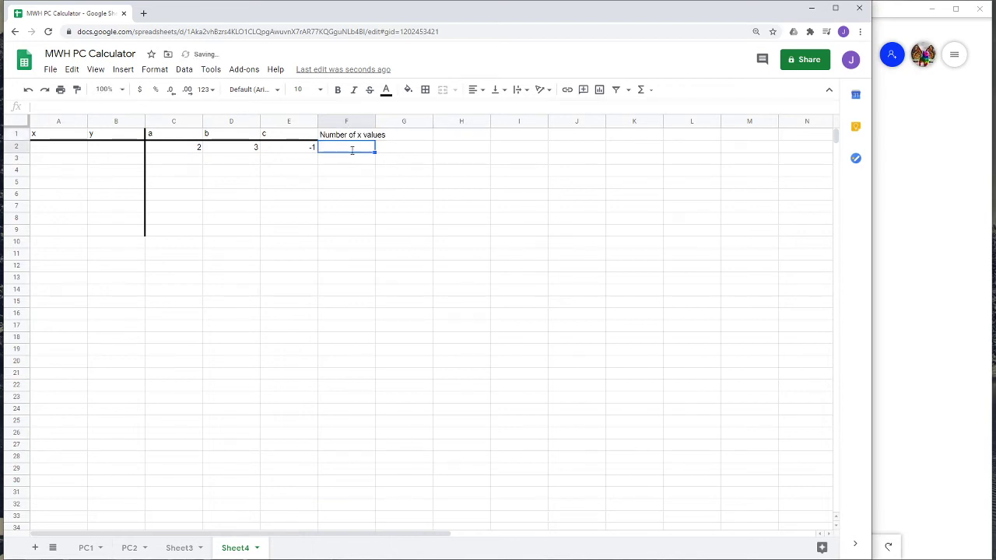
type("20")
key("Return")
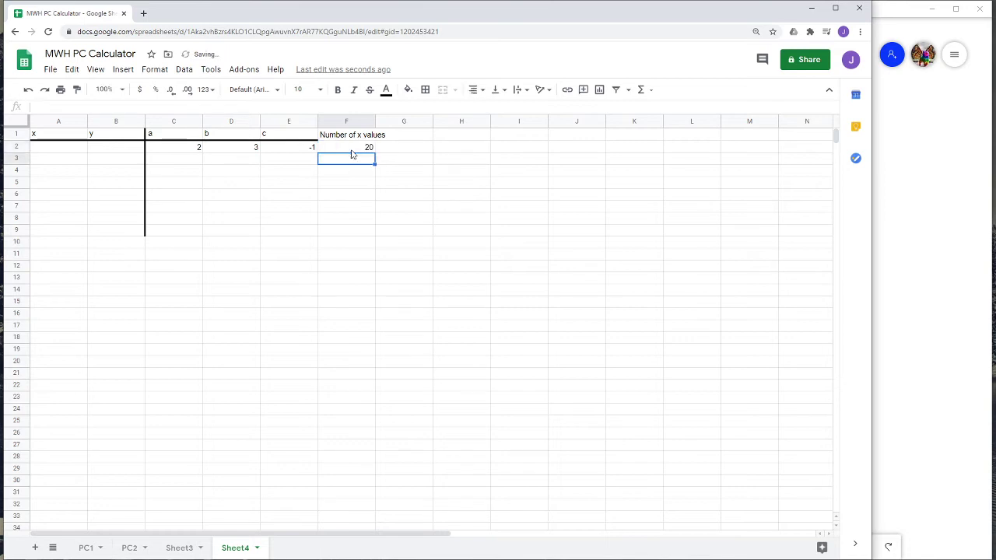
Widen column F so its header "Number of x values" fits inside the column.
key("Left")
key("Left")
key("Left")
key("Left")
key("Left")
key("Up")
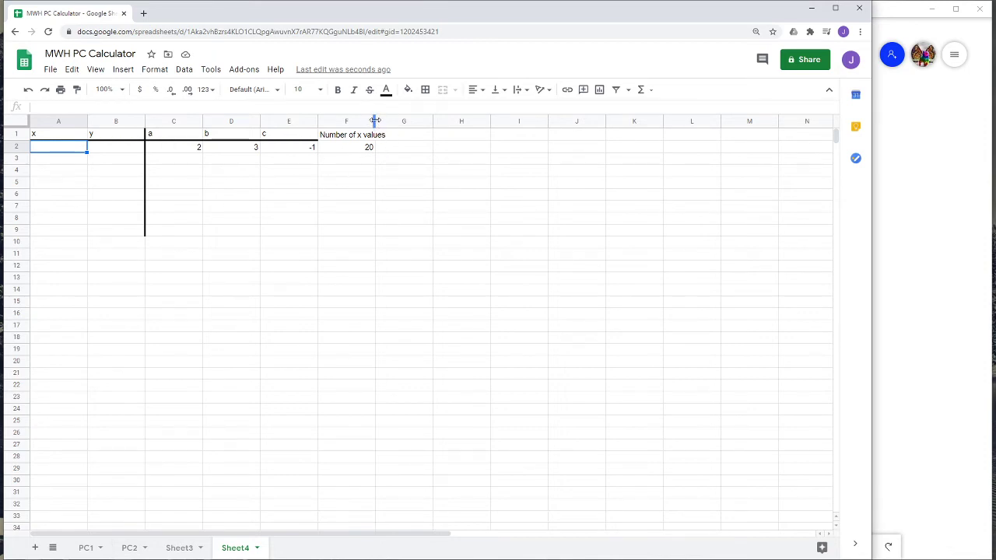
left_click_drag(374, 120, 388, 121)
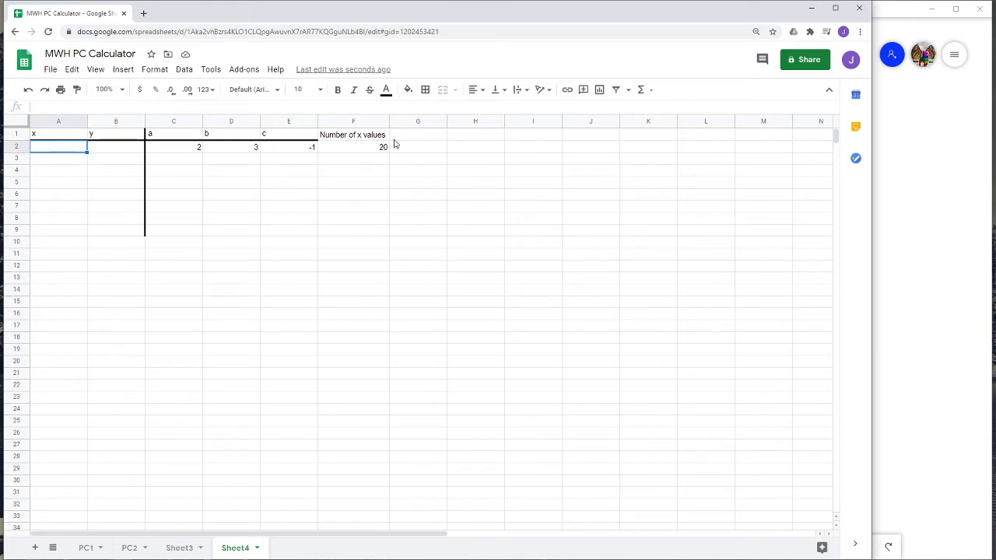
Add the header "Starting x value" in G1 and enter -10 beneath it in G2.
left_click(413, 136)
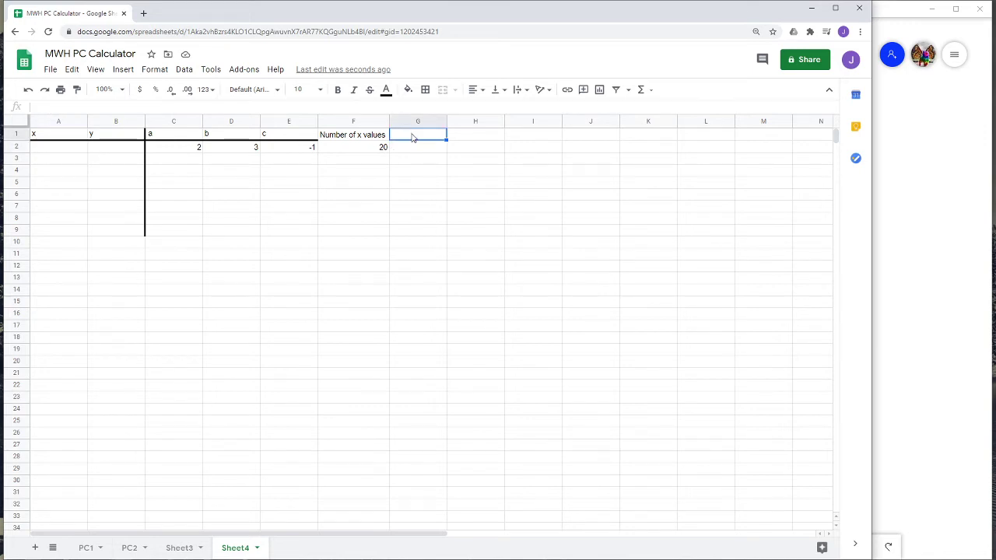
type("Starting")
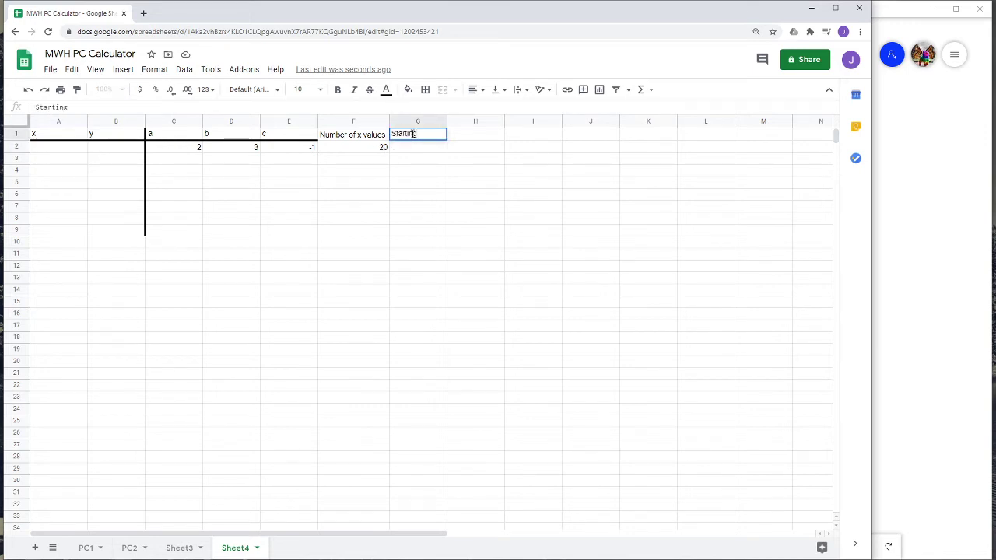
type(" x value")
key("Return")
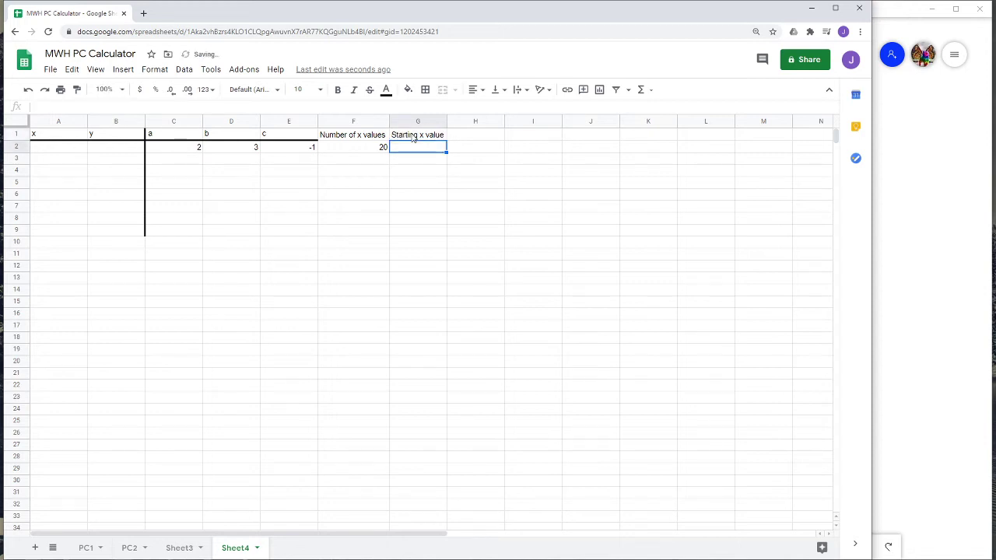
type("-10")
key("Return")
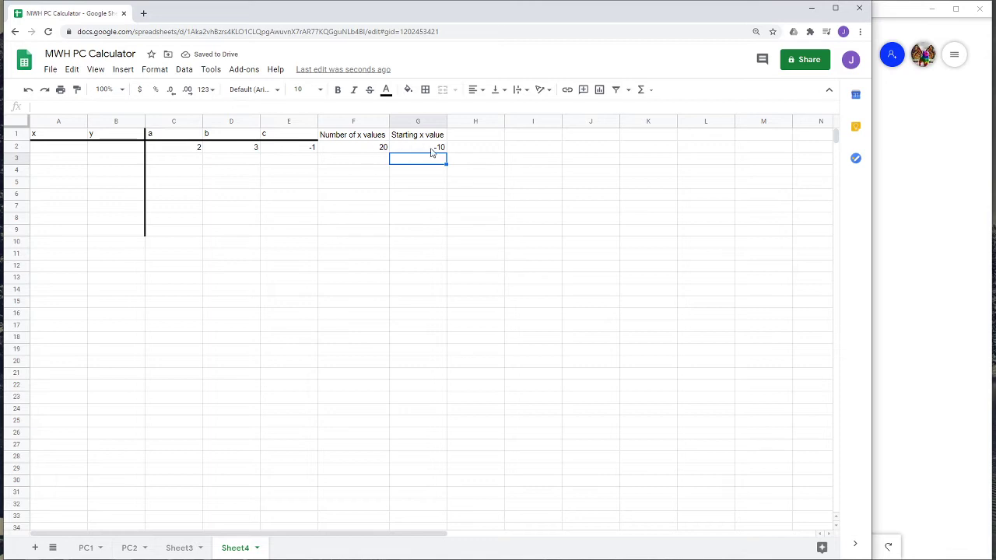
Start an ARRAYFORMULA in A2 with an absolute reference to the starting x value, $G$2.
left_click(58, 152)
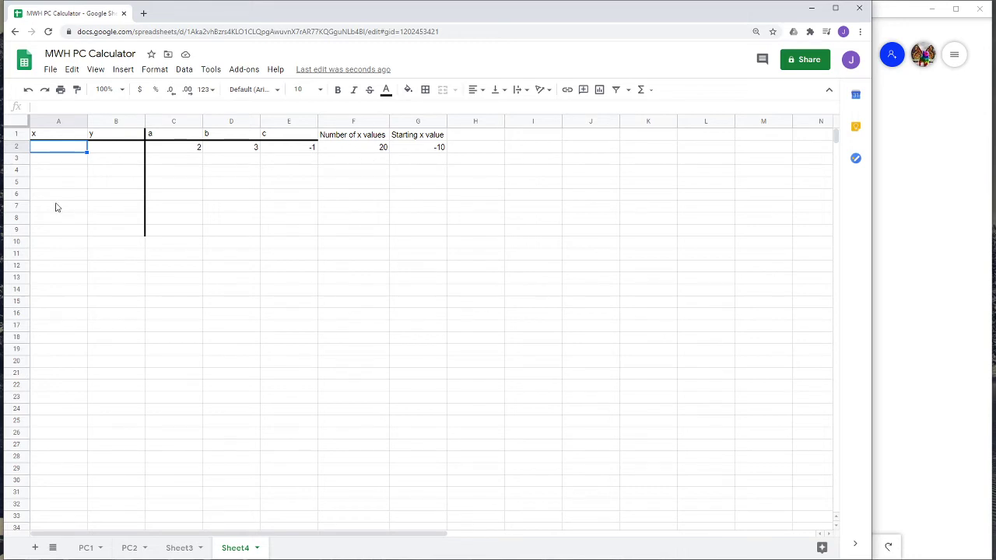
left_click(61, 150)
type("=")
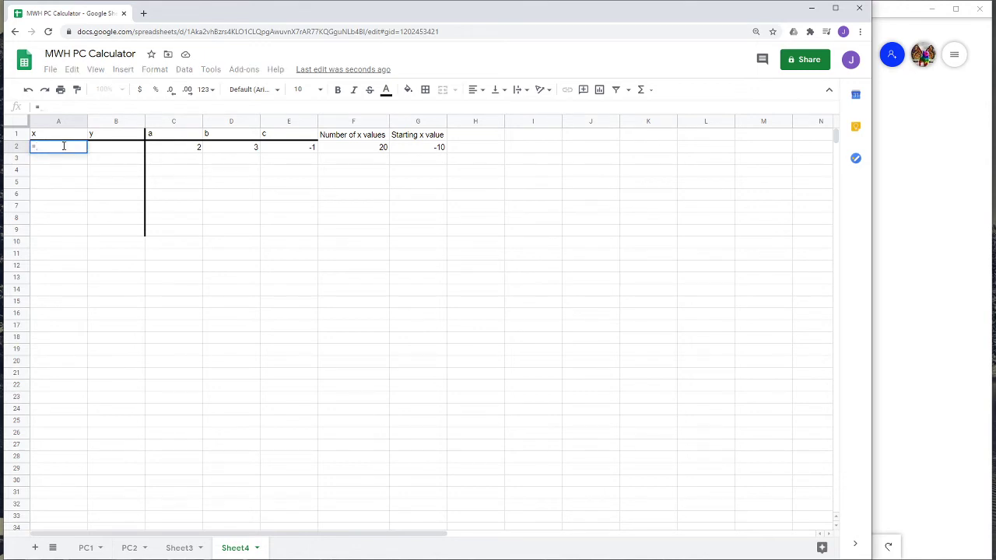
type("array")
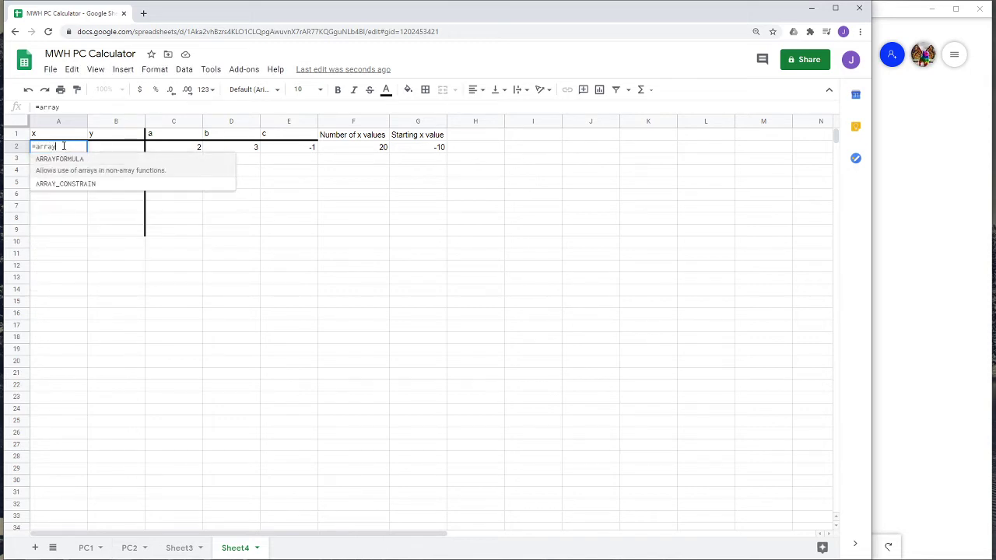
left_click(56, 165)
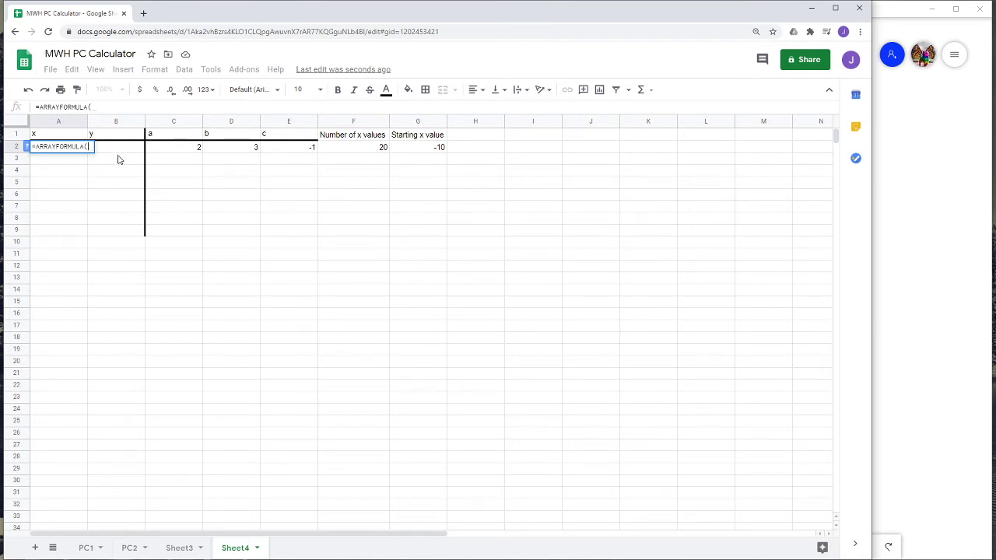
type("$g")
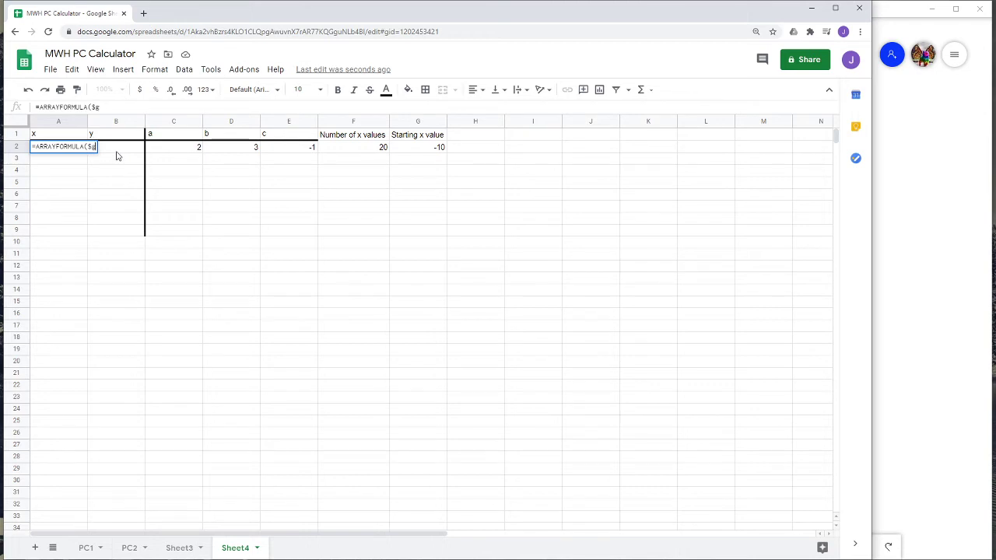
key("BackSpace")
type("G$2")
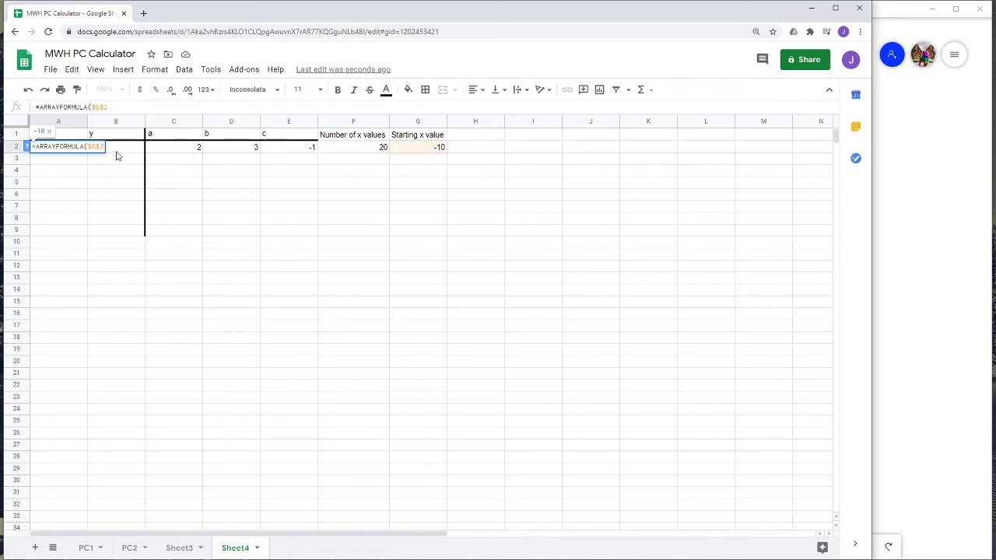
Complete the A2 formula as =ARRAYFORMULA($G$2+row(A2:A)-2) to generate the x series down column A.
type("+")
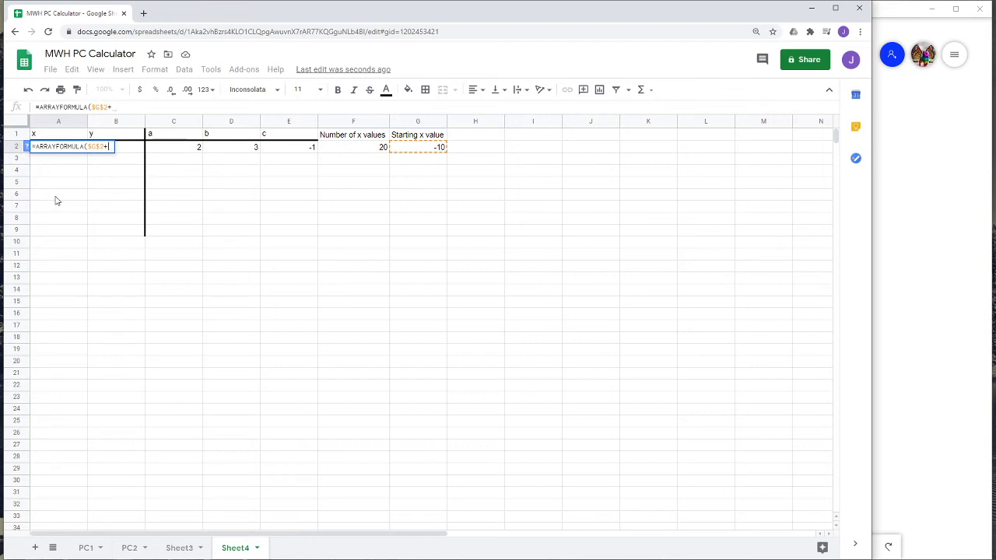
type("row")
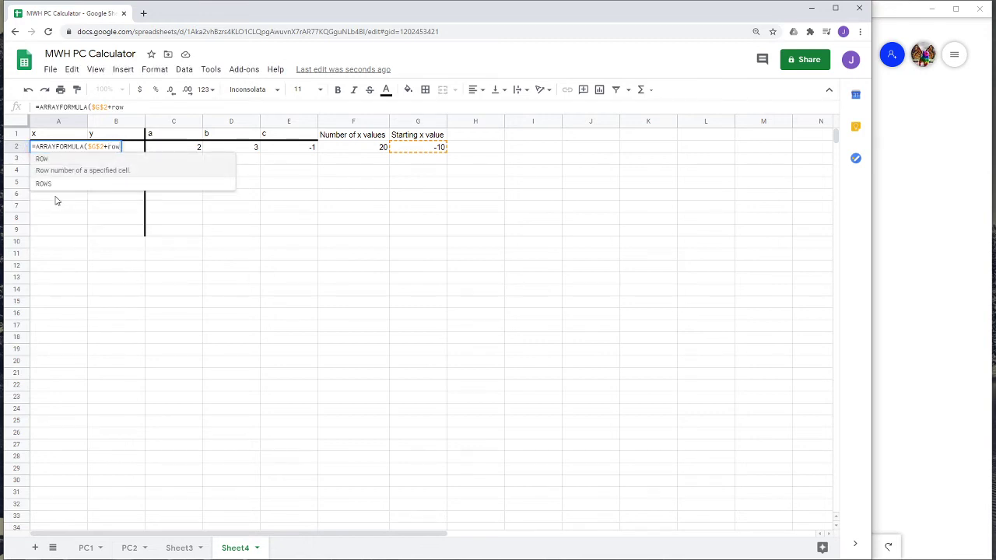
type("(")
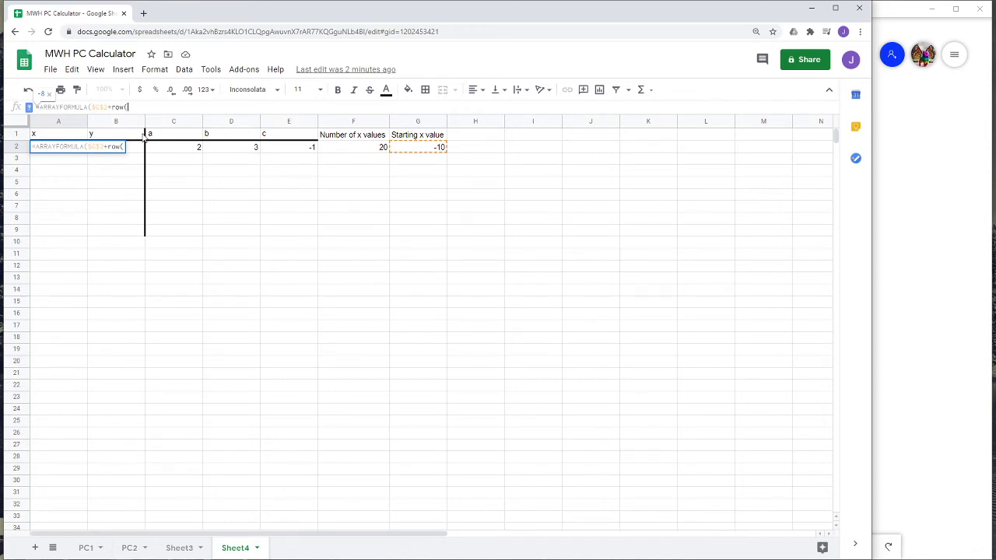
type("A2:a)")
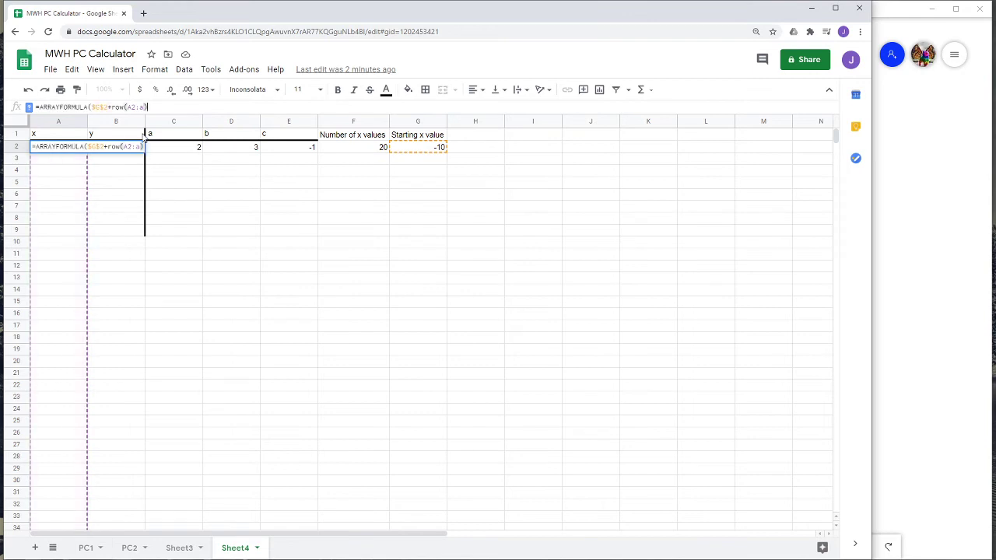
type(")")
type("-2")
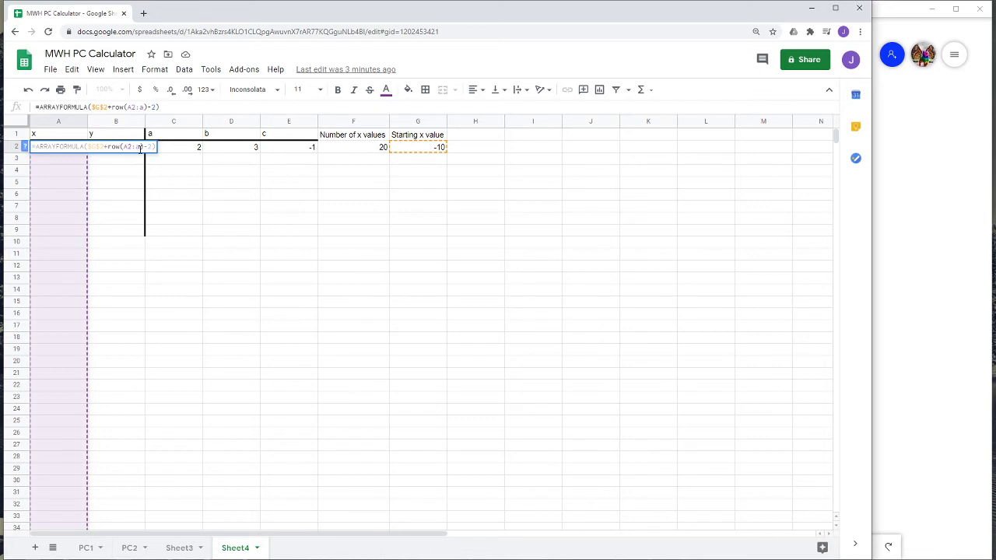
scroll(48, 297, "down", 15)
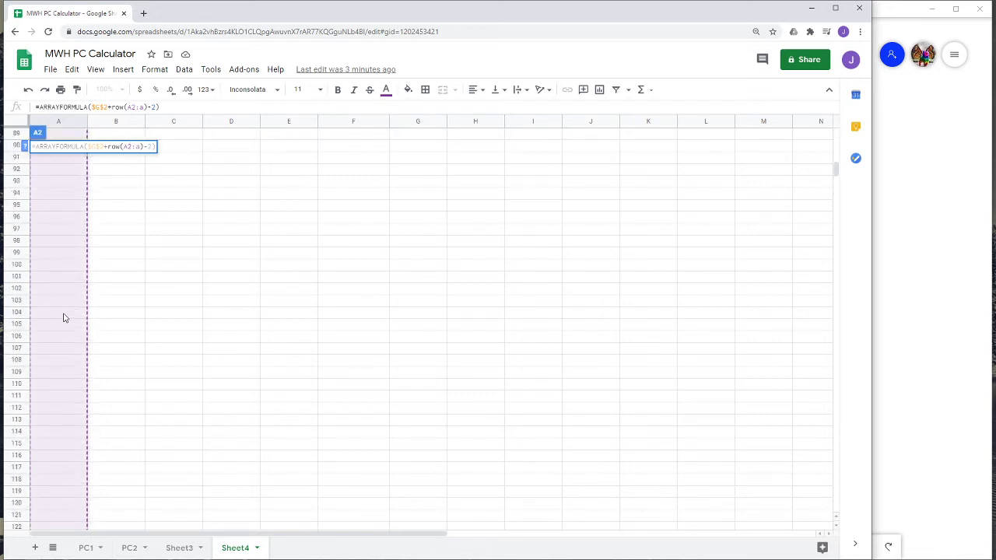
scroll(66, 309, "up", 15)
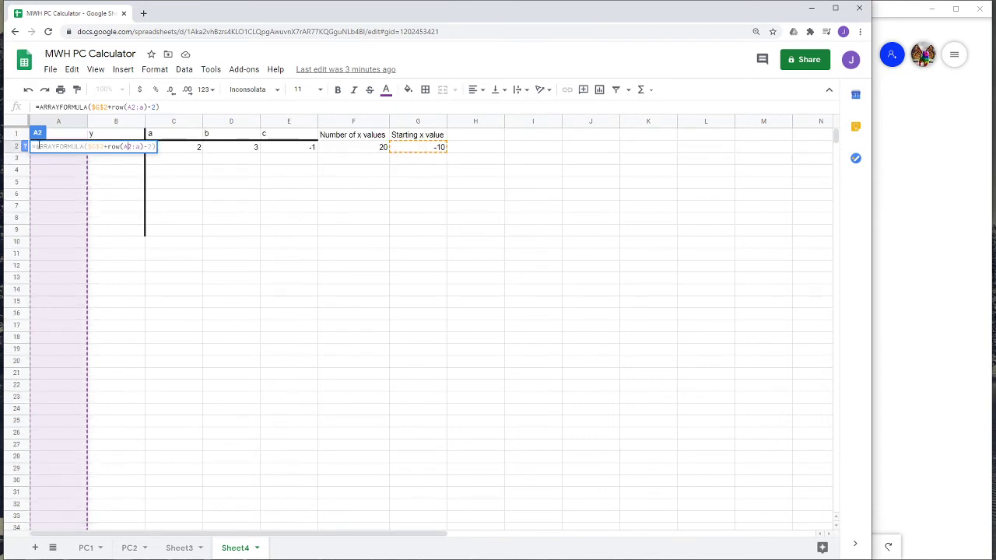
left_click(37, 147)
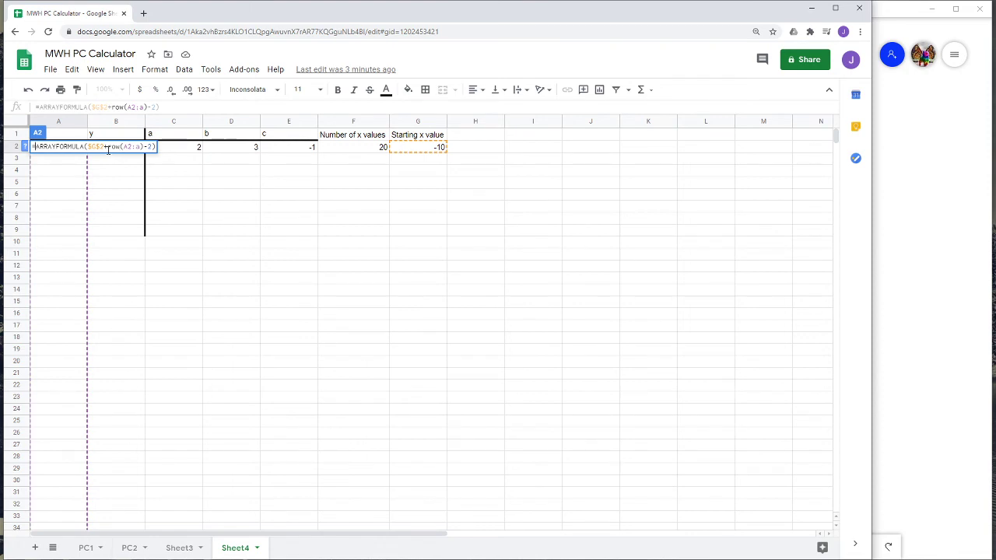
key("Return")
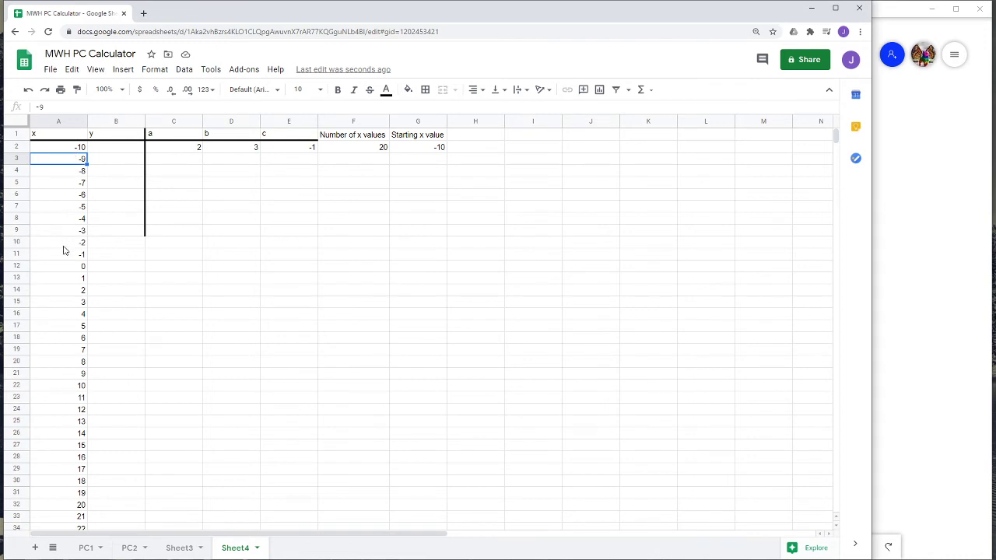
Examine how far the x values in column A extend, down to the sheet's last row.
scroll(70, 256, "down", 20)
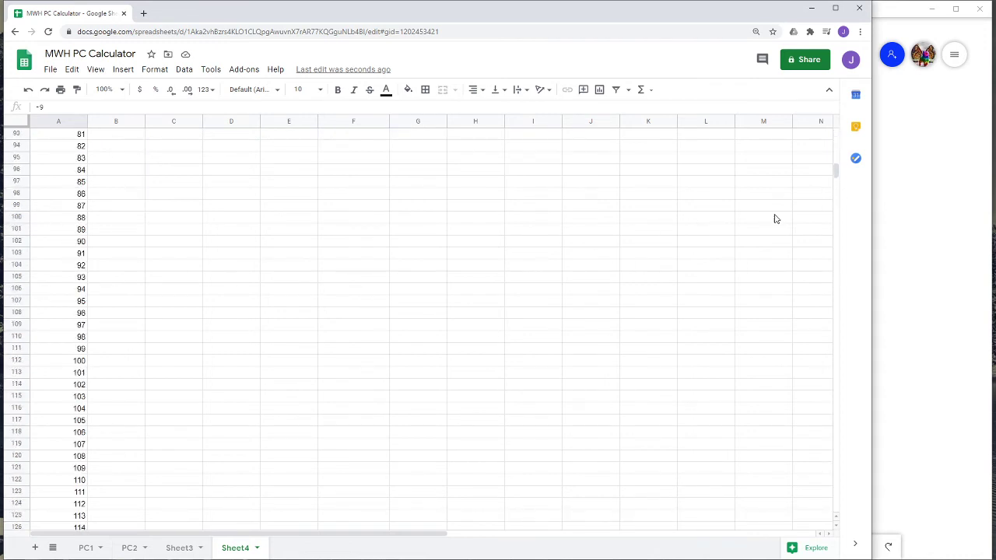
left_click_drag(834, 179, 838, 546)
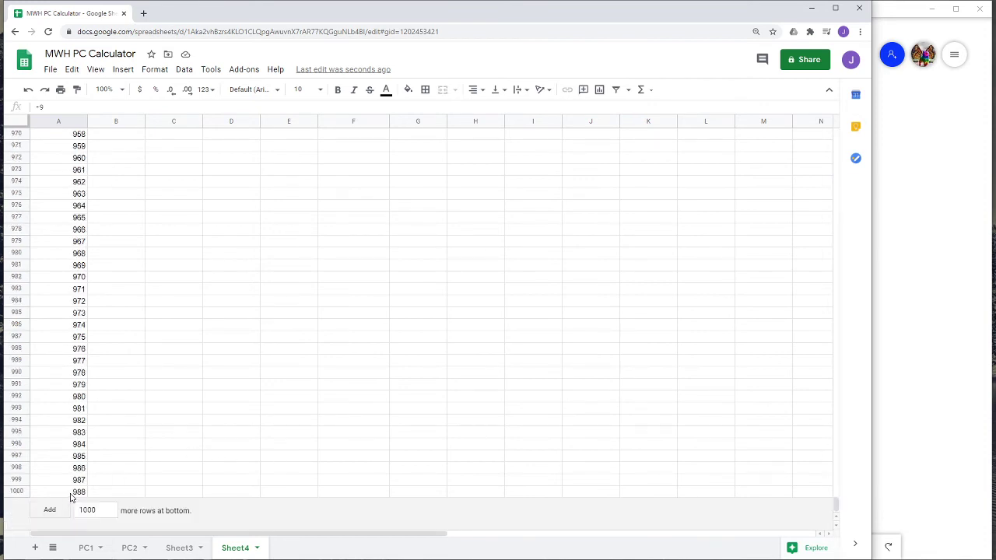
scroll(85, 448, "up", 4)
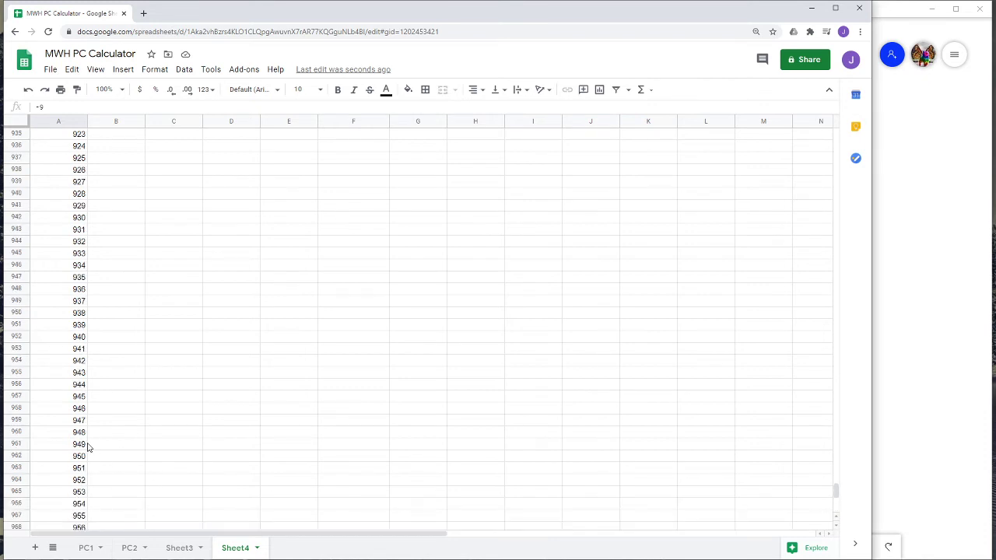
scroll(102, 444, "down", 4)
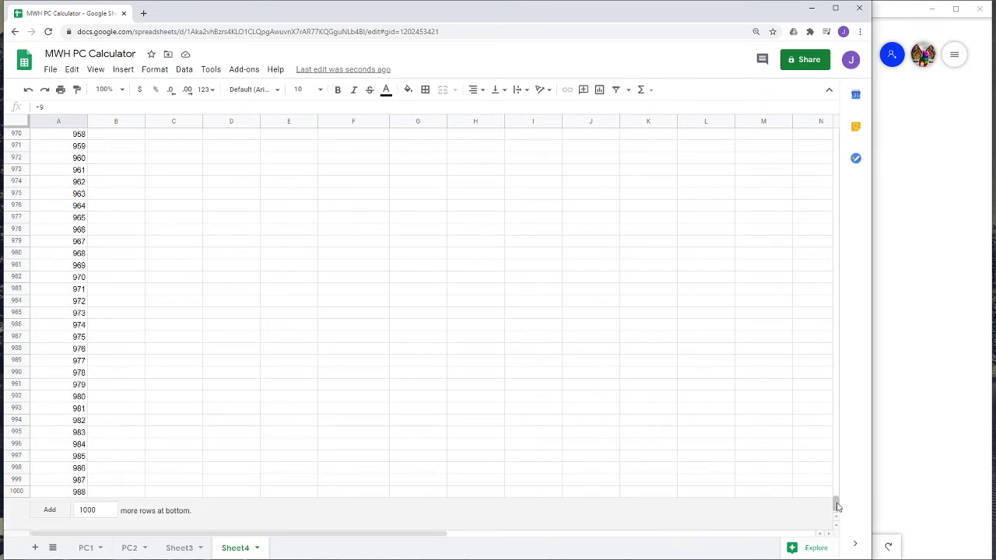
left_click_drag(835, 505, 863, 131)
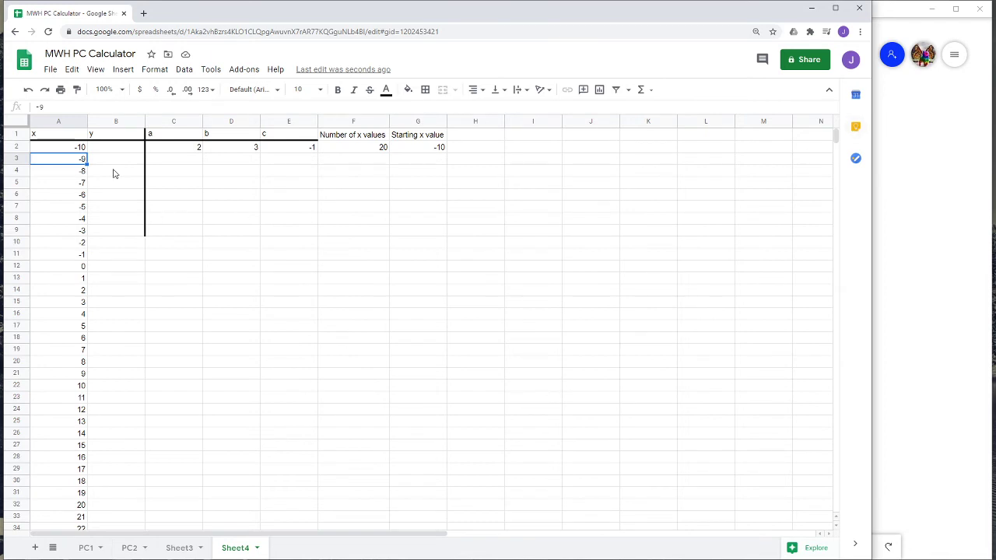
Wrap the A2 array formula in ARRAY_CONSTRAIN with F2 as the number of rows and enter it.
left_click(64, 150)
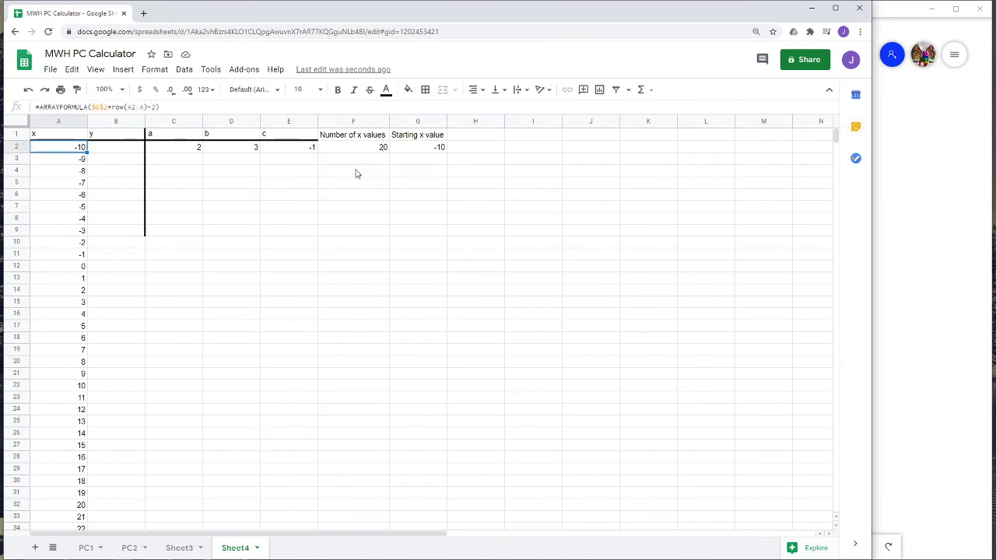
left_click(41, 106)
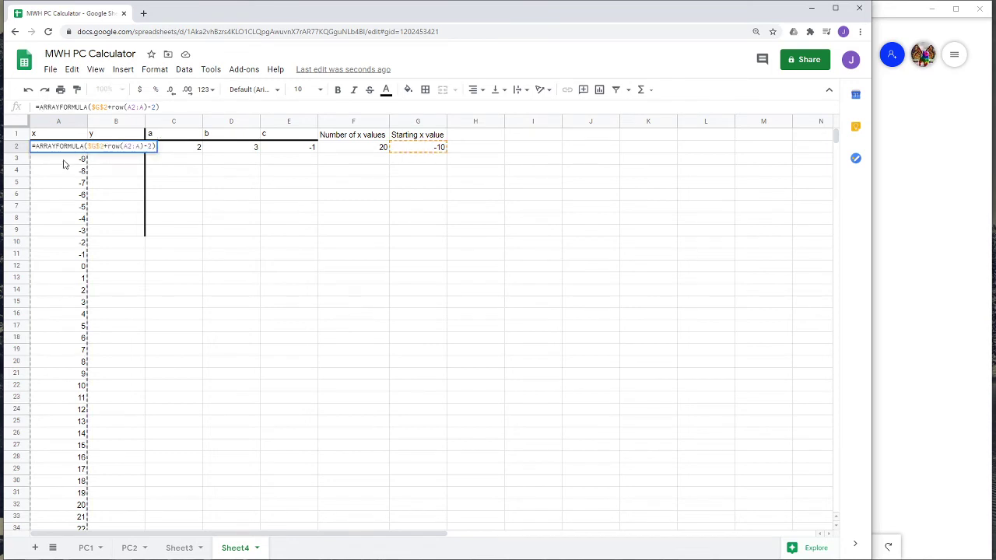
type("(")
left_click(179, 107)
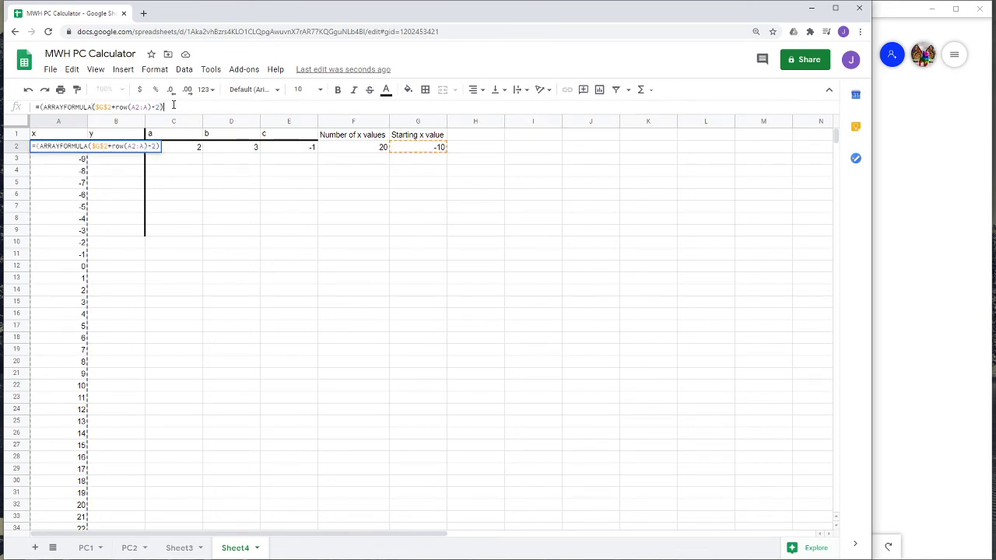
type(")")
type("array")
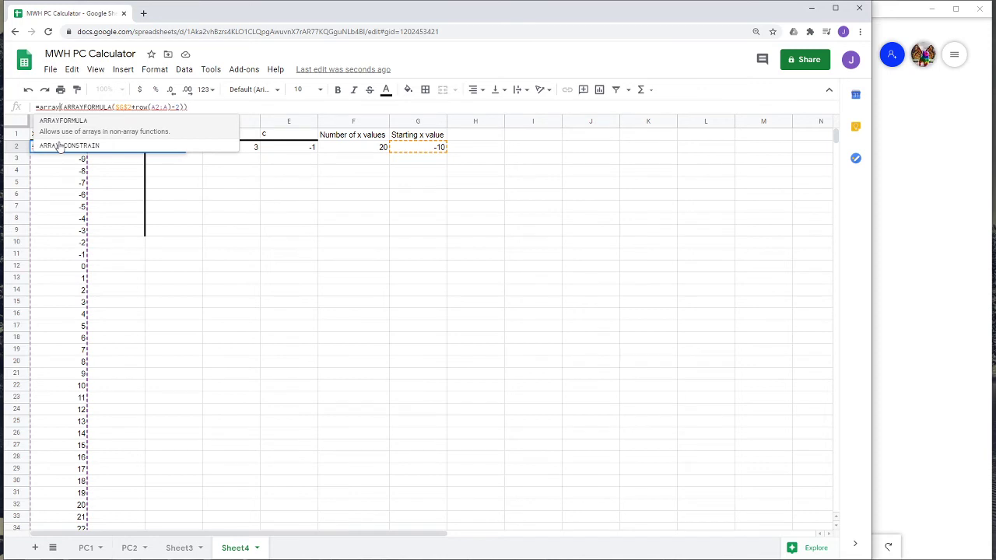
left_click(60, 146)
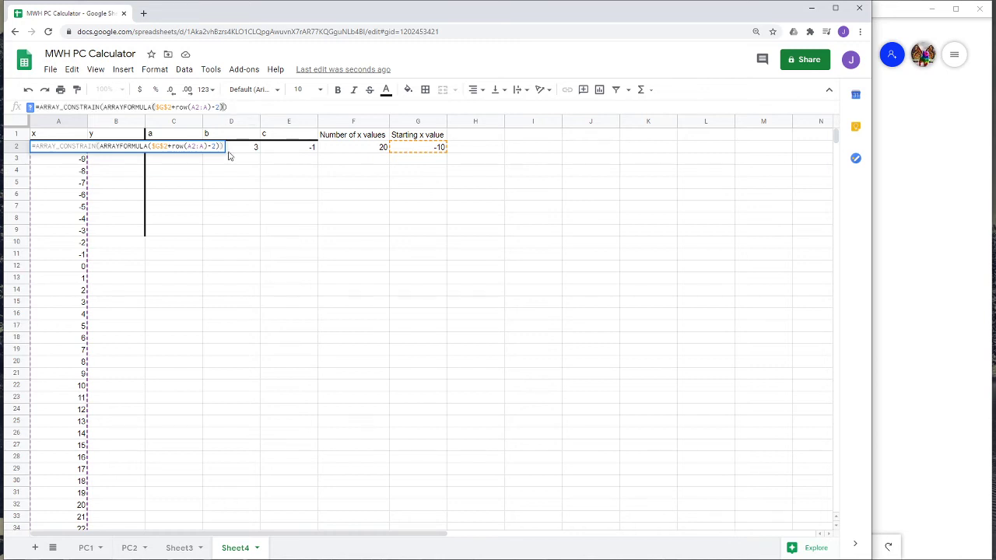
type(",")
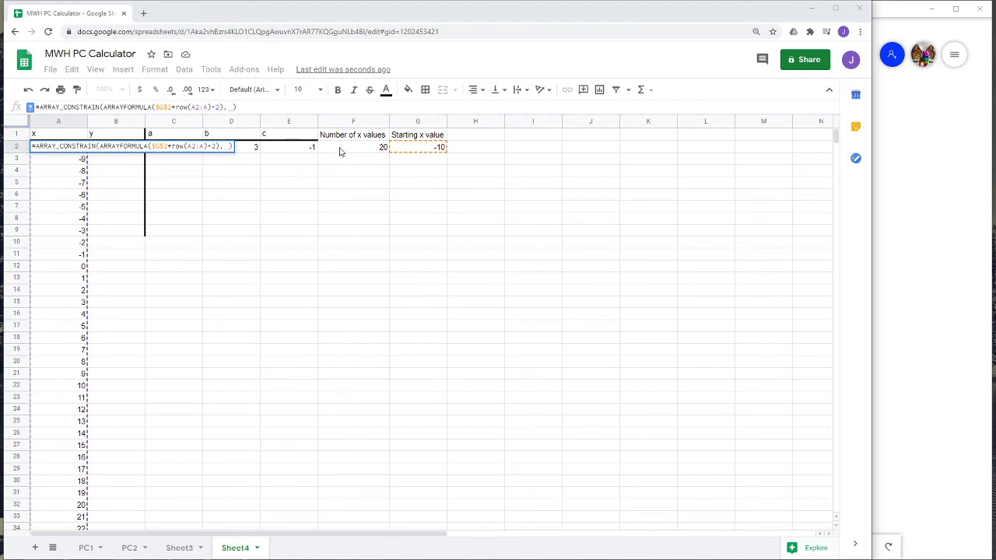
left_click(229, 107)
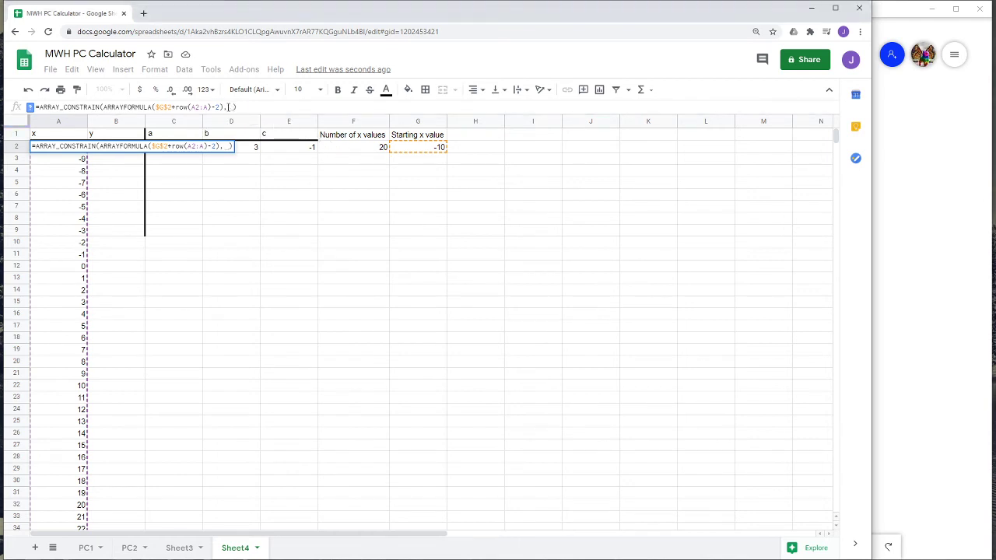
left_click(331, 149)
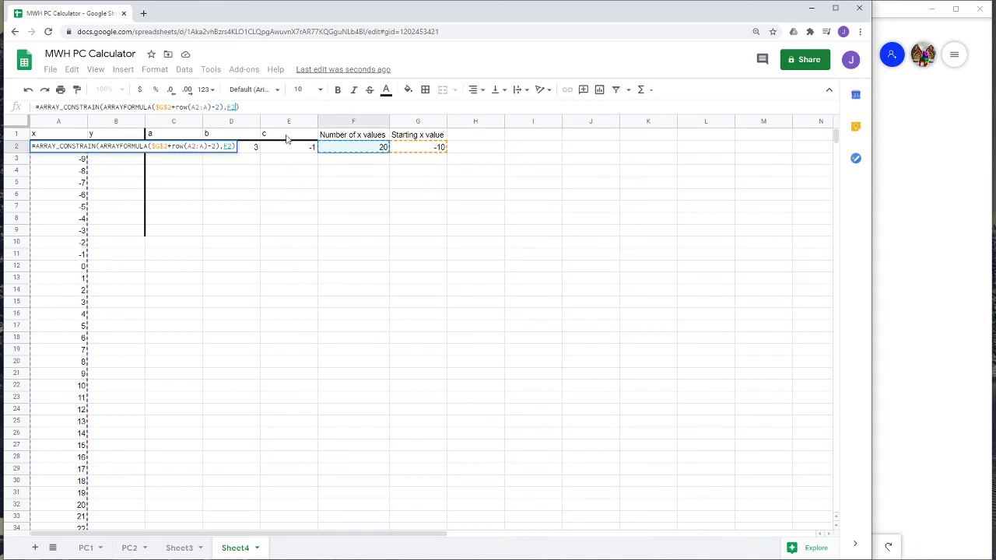
key("Return")
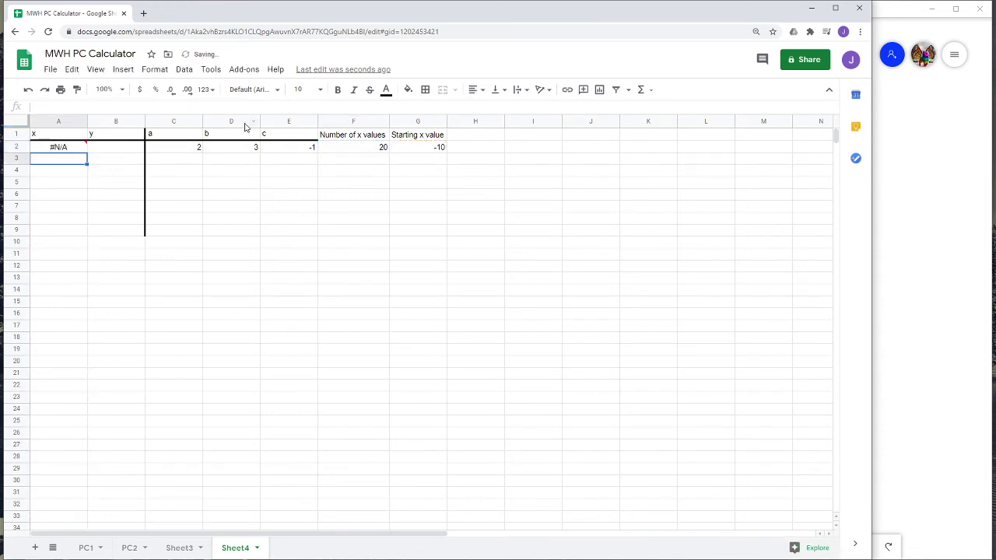
Add 1 as the number of columns to the ARRAY_CONSTRAIN formula in A2 and enter it.
mouse_move(68, 150)
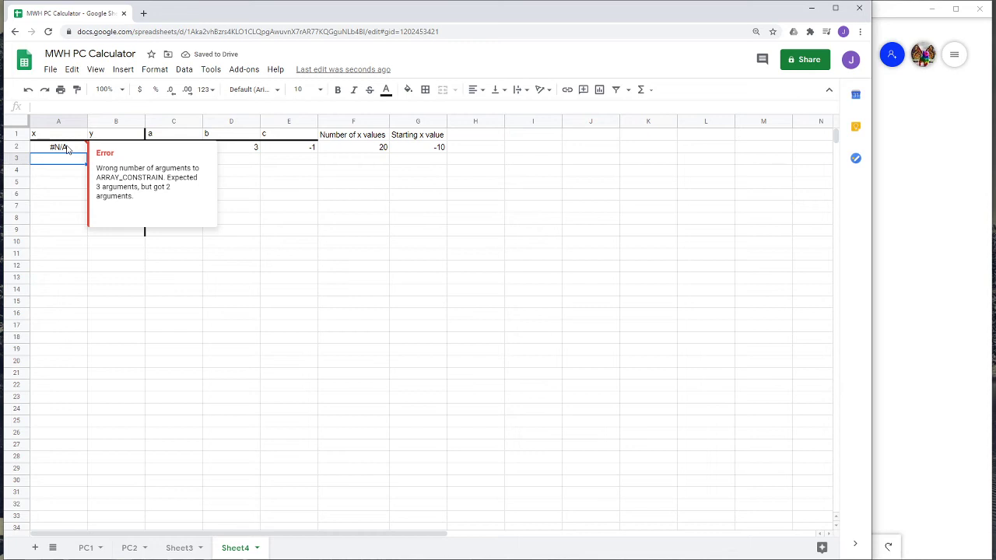
left_click(68, 148)
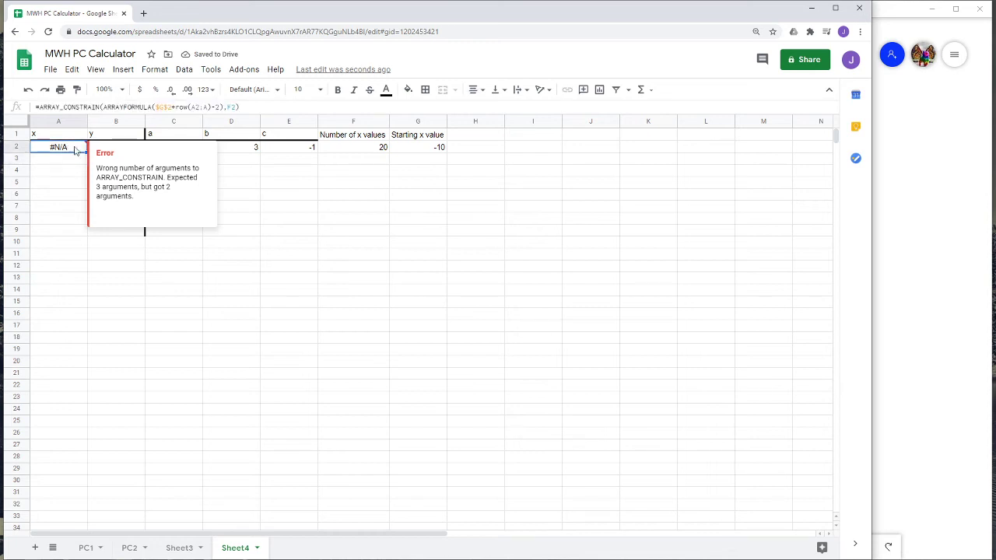
left_click(238, 106)
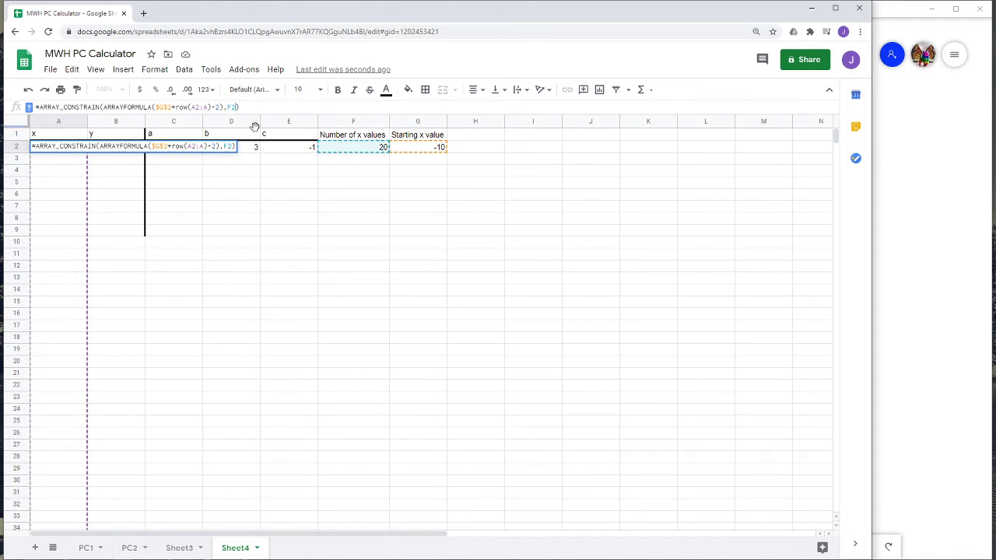
type(",")
key("BackSpace")
type("1")
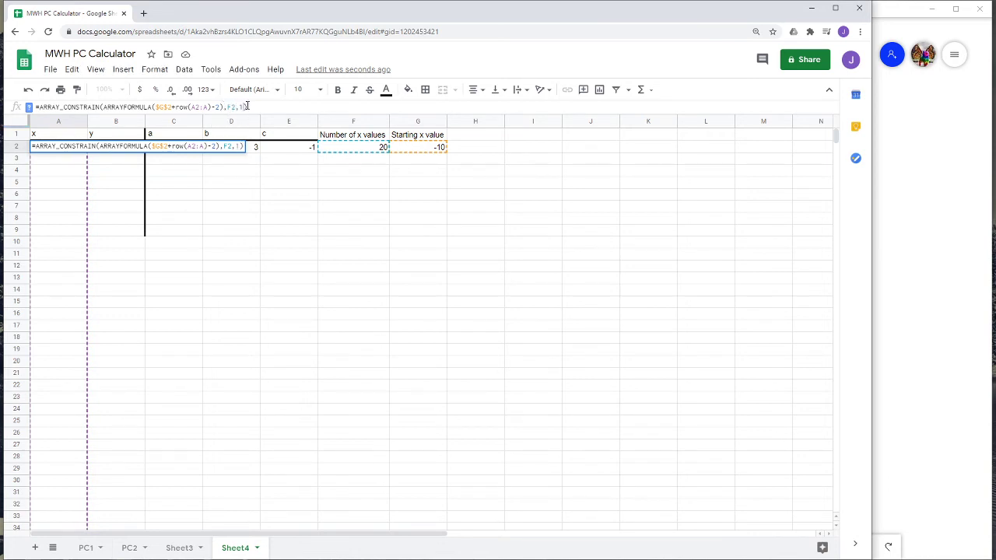
double_click(242, 106)
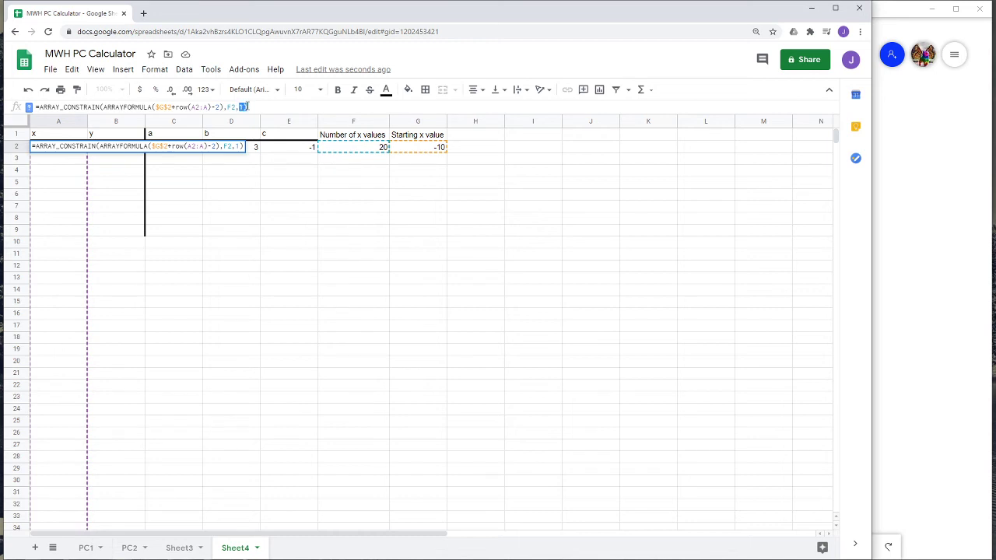
left_click(241, 105)
key("Return")
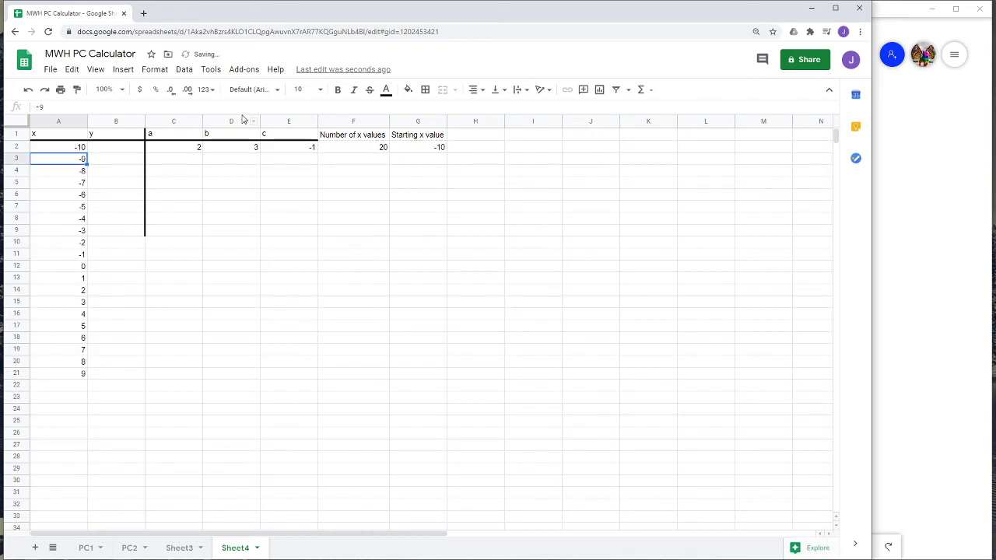
left_click(62, 152)
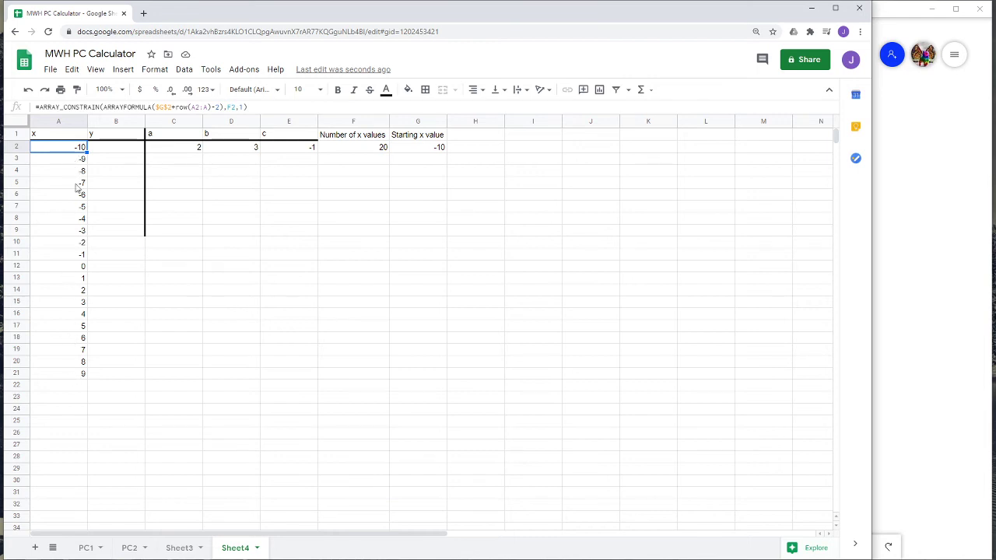
left_click_drag(63, 149, 60, 375)
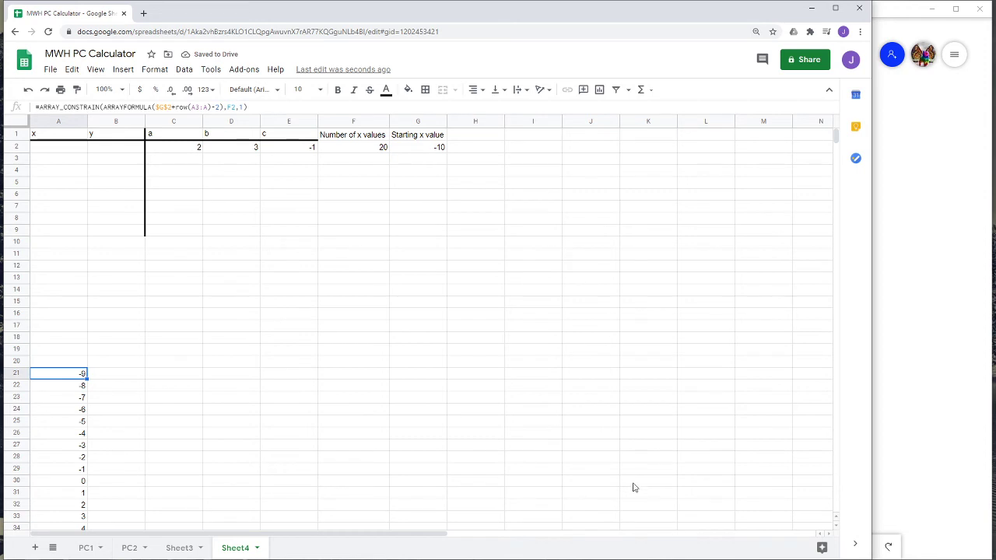
key("ctrl+z")
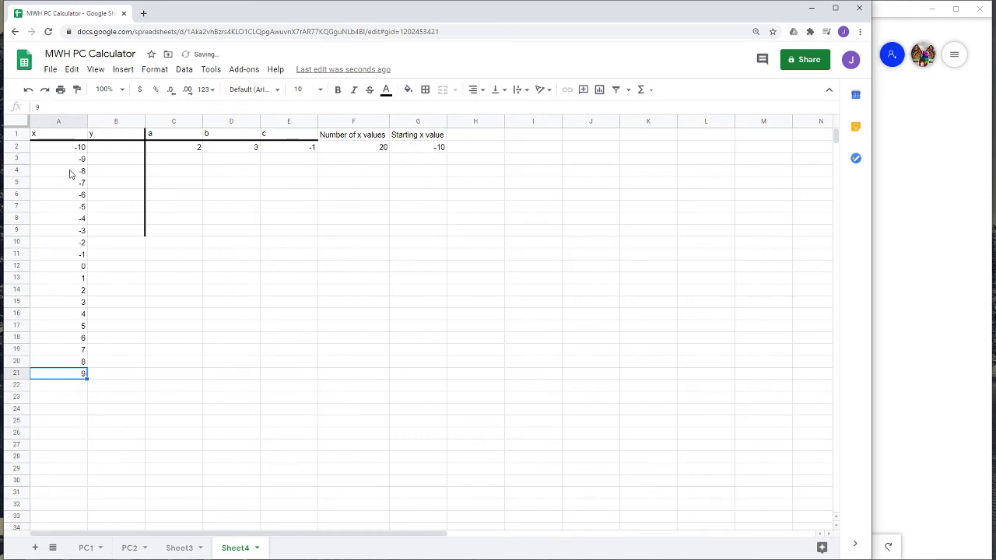
Count the generated x values in A2:A21 with the selection summary set to Count.
left_click_drag(71, 150, 71, 373)
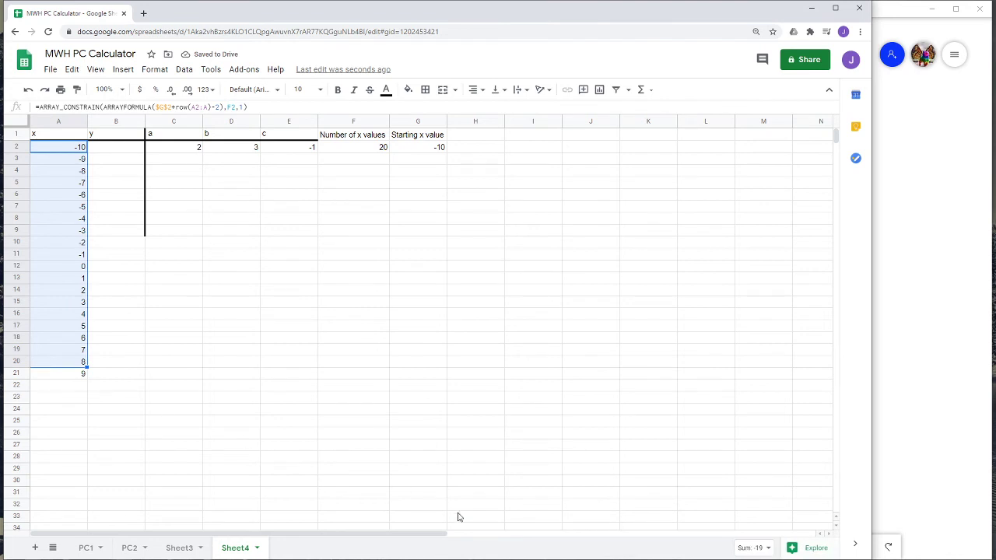
left_click(763, 547)
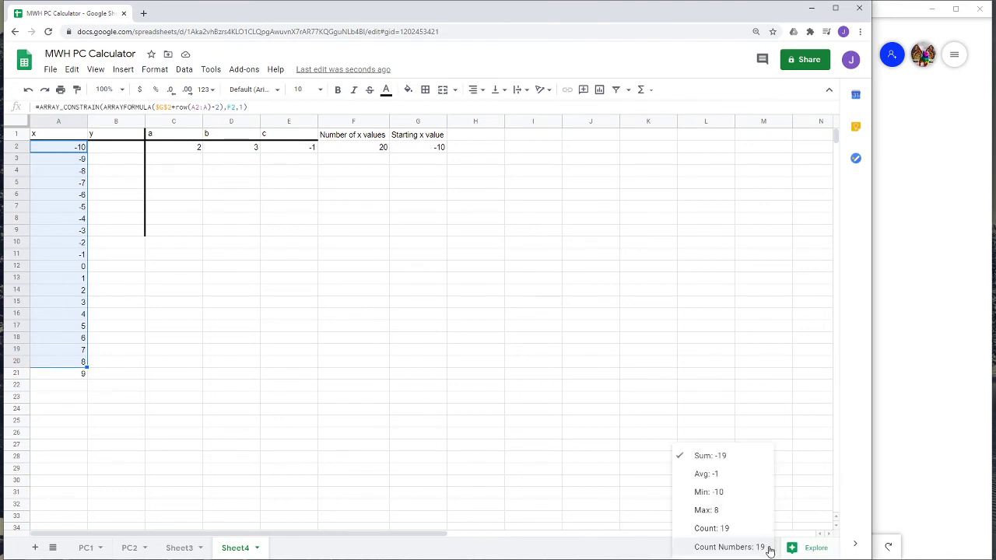
left_click(739, 529)
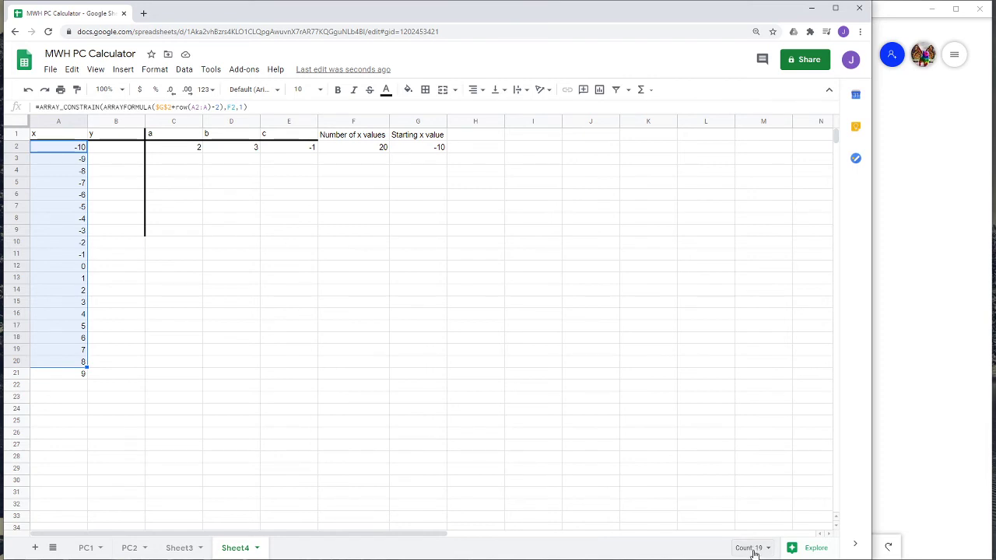
left_click(66, 378, "shift")
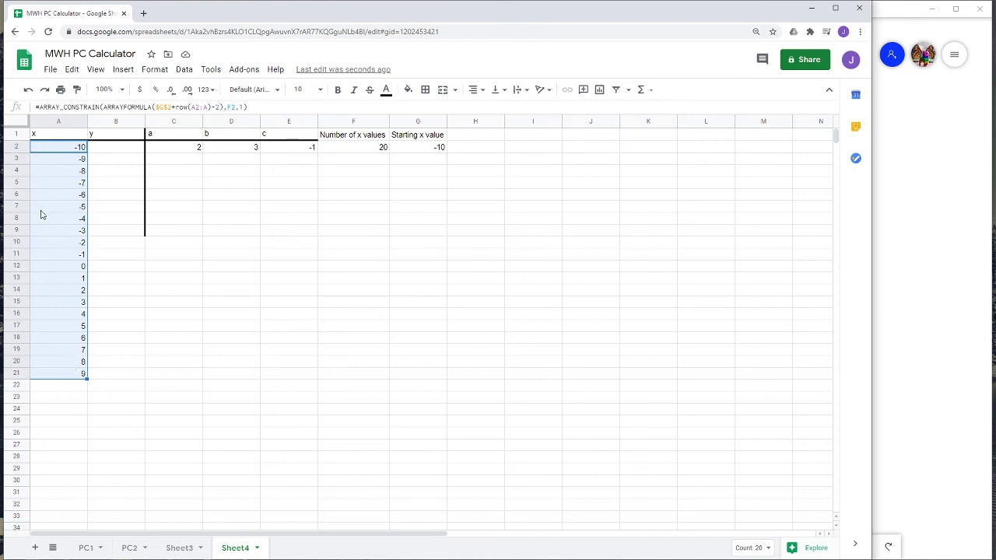
Set the number of x values in F2 to 21 and count the resulting x values in A2:A22.
left_click(378, 148)
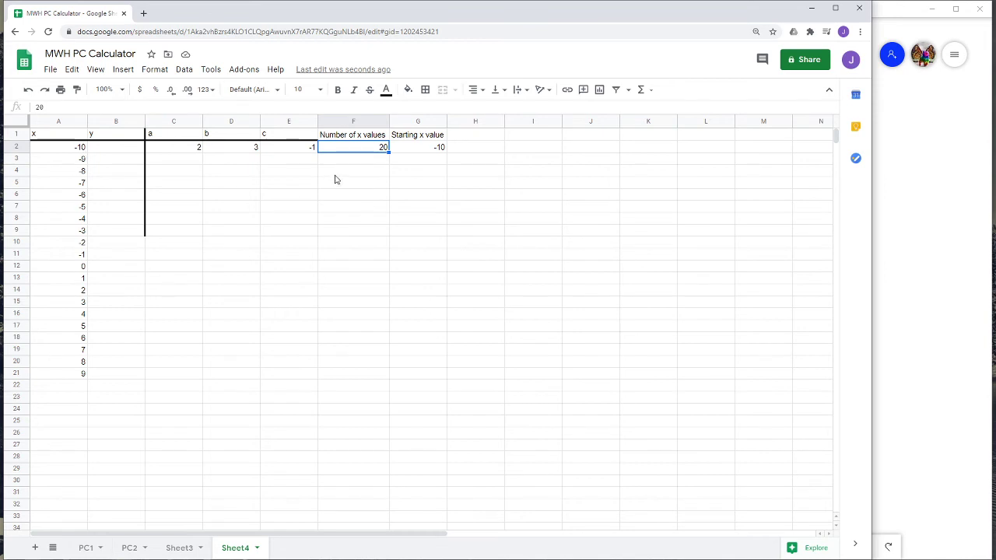
type("2")
key("Return")
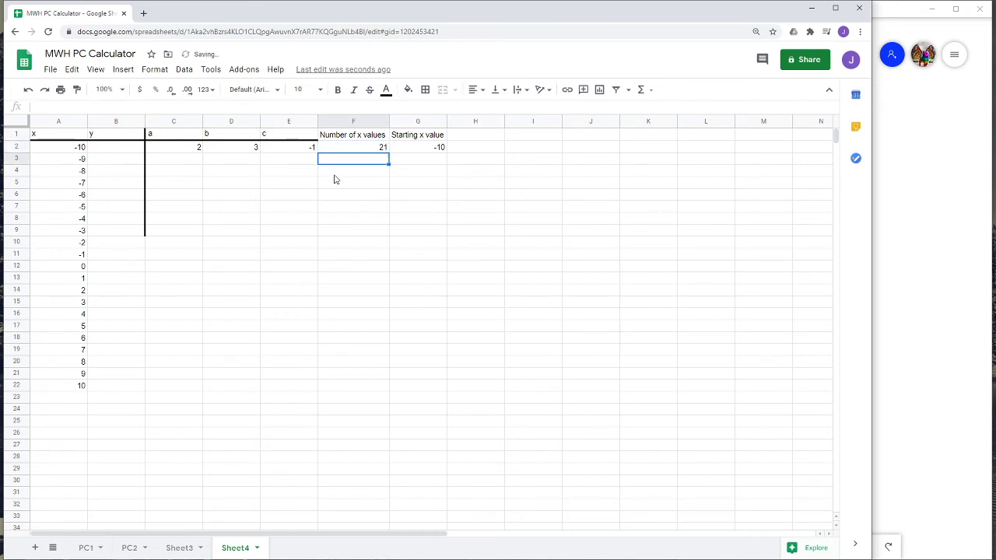
left_click_drag(53, 147, 77, 384)
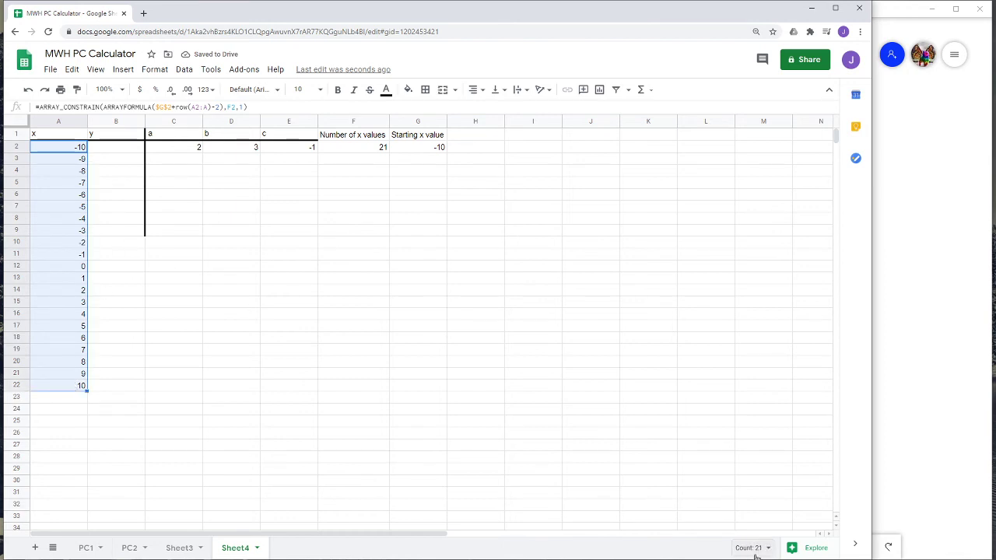
Set the number of x values in F2 to 100 and check how far column A extends.
left_click(370, 145)
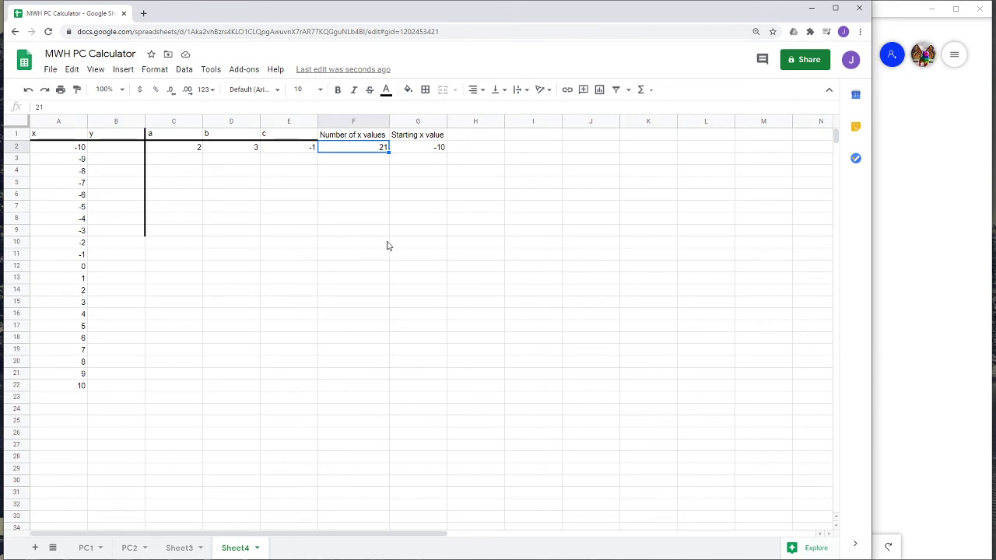
type("100")
key("Return")
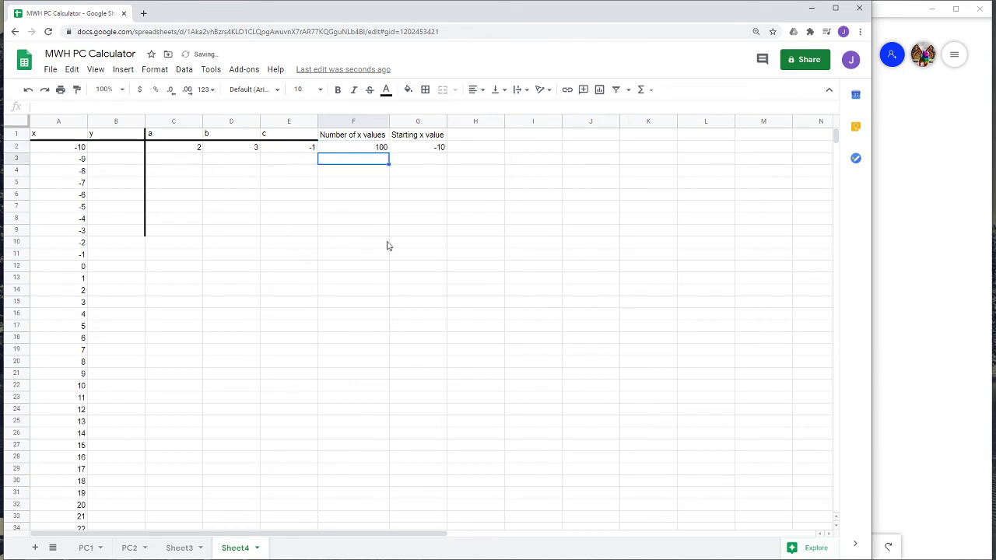
scroll(75, 233, "down", 3)
scroll(78, 389, "down", 12)
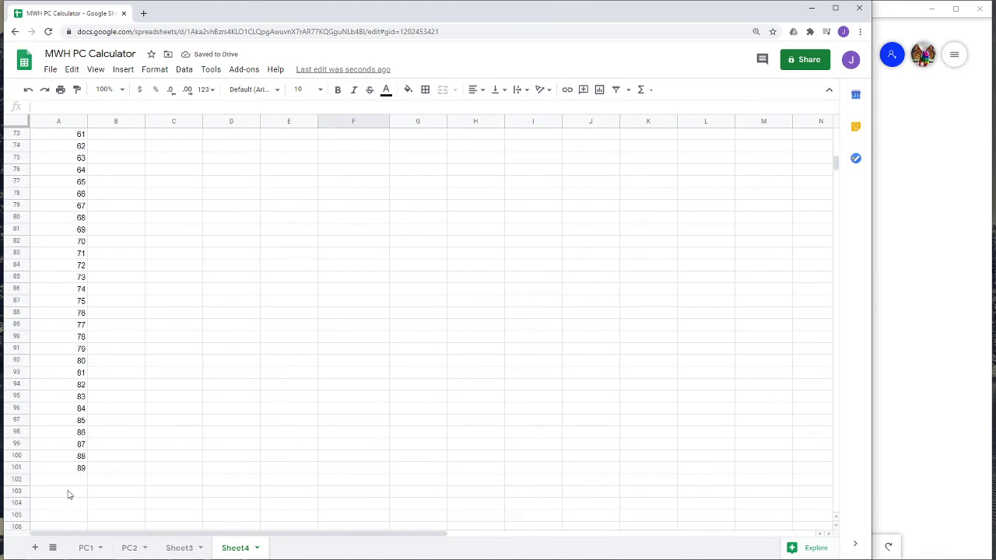
scroll(73, 480, "up", 6)
scroll(83, 480, "up", 10)
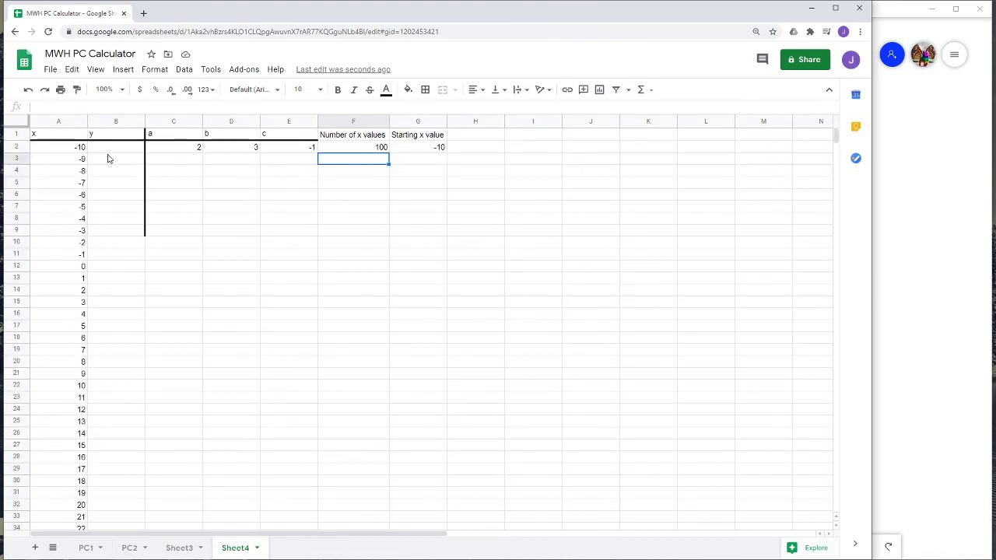
left_click(63, 151)
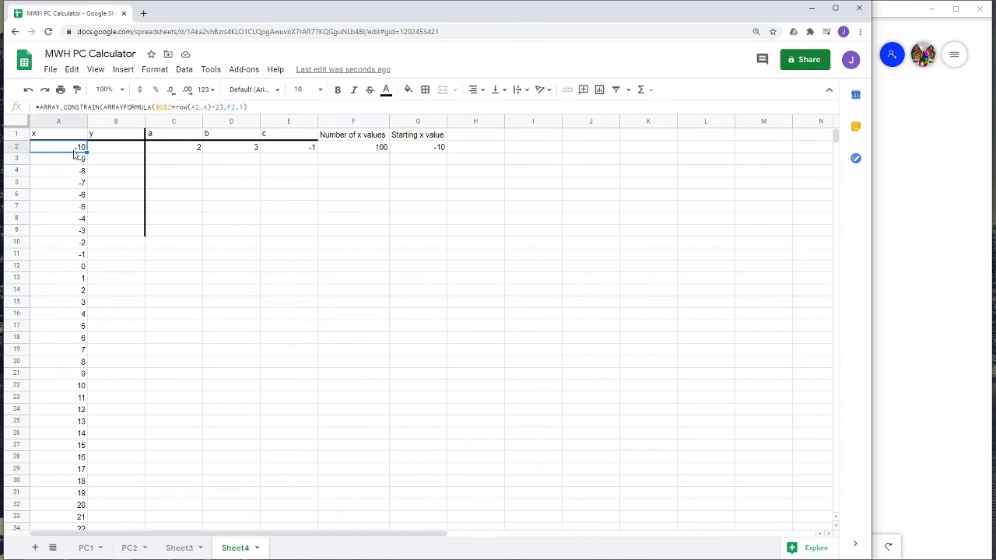
scroll(54, 339, "down", 3)
scroll(55, 339, "up", 3)
Start a formula in B2 with ARRAY_CONSTRAIN and a nested ARRAYFORMULA for the y values.
left_click(120, 149)
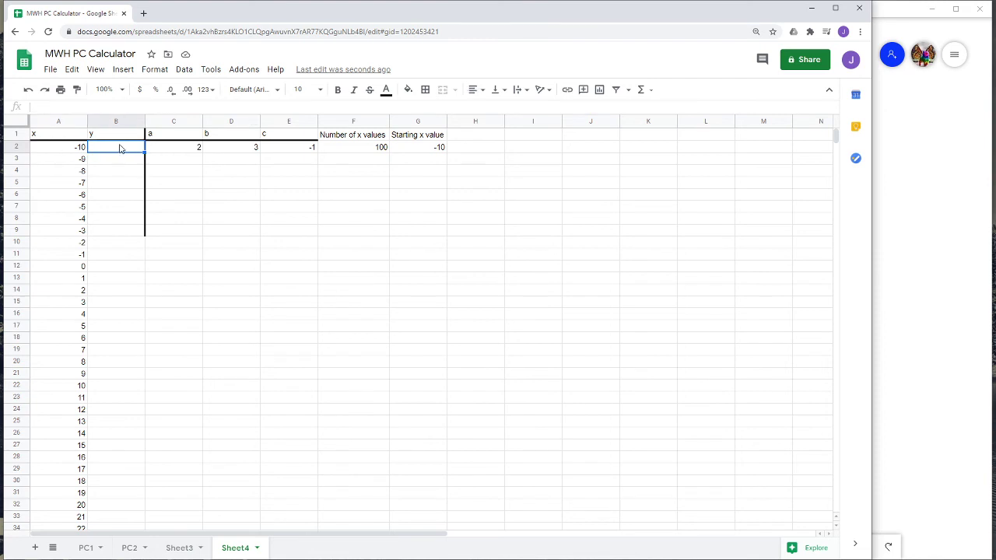
type("=")
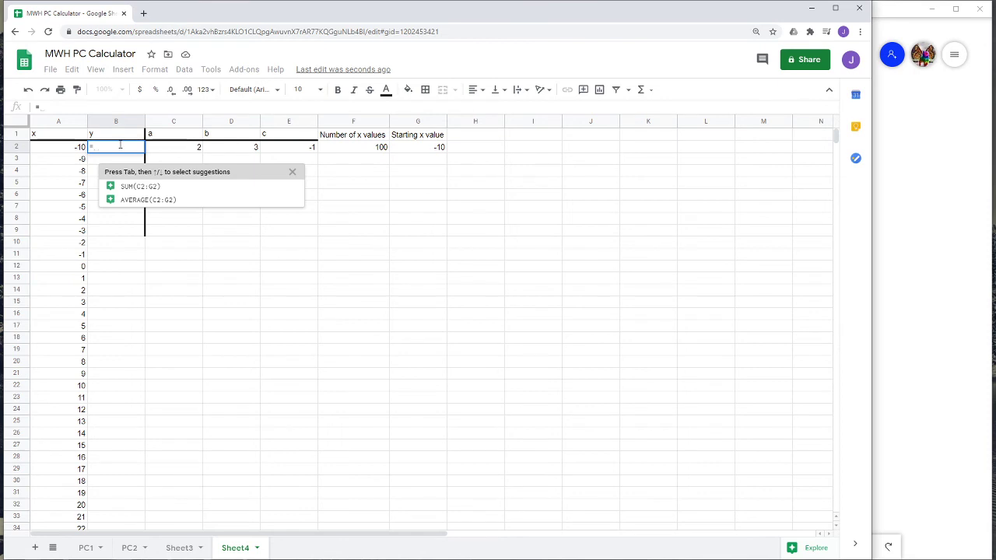
type("array")
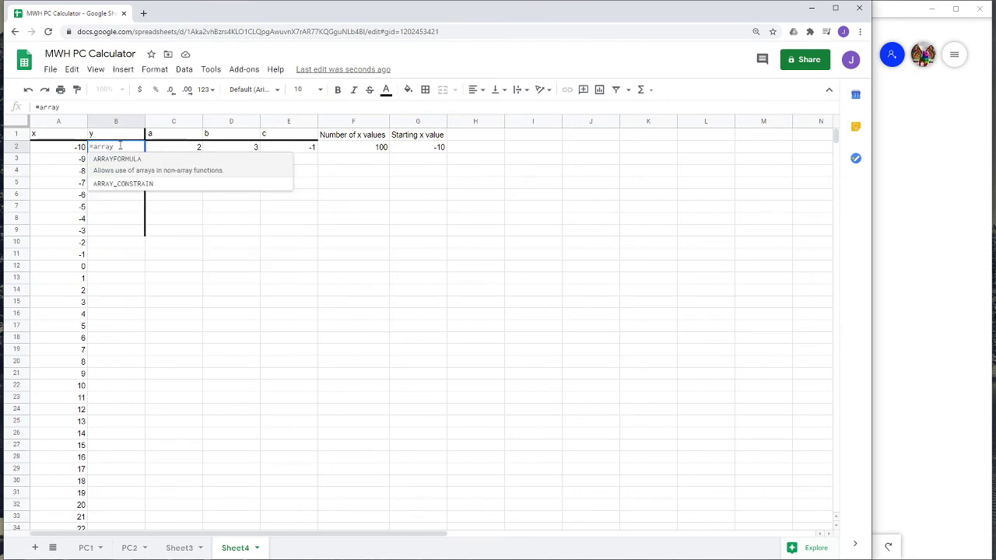
left_click(147, 180)
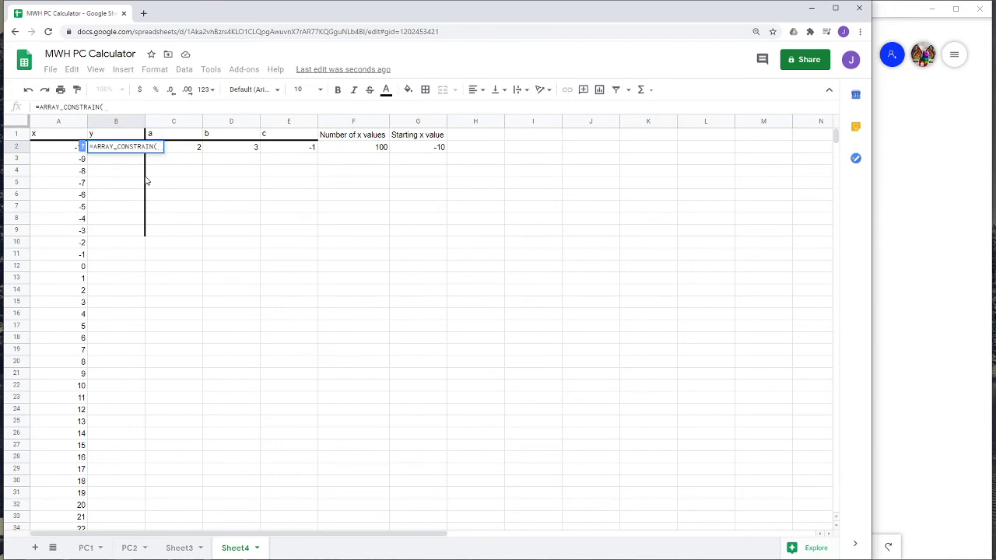
type("arr")
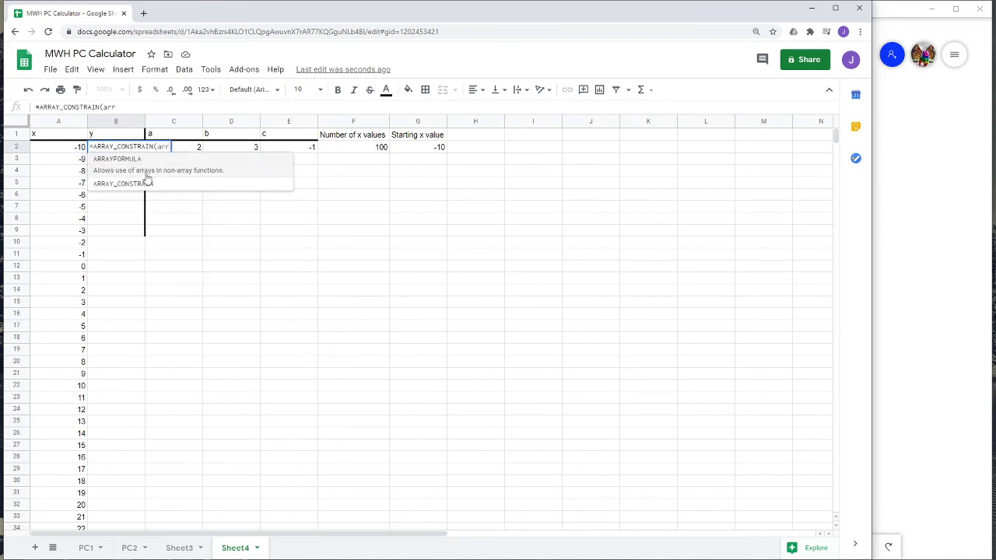
left_click(164, 169)
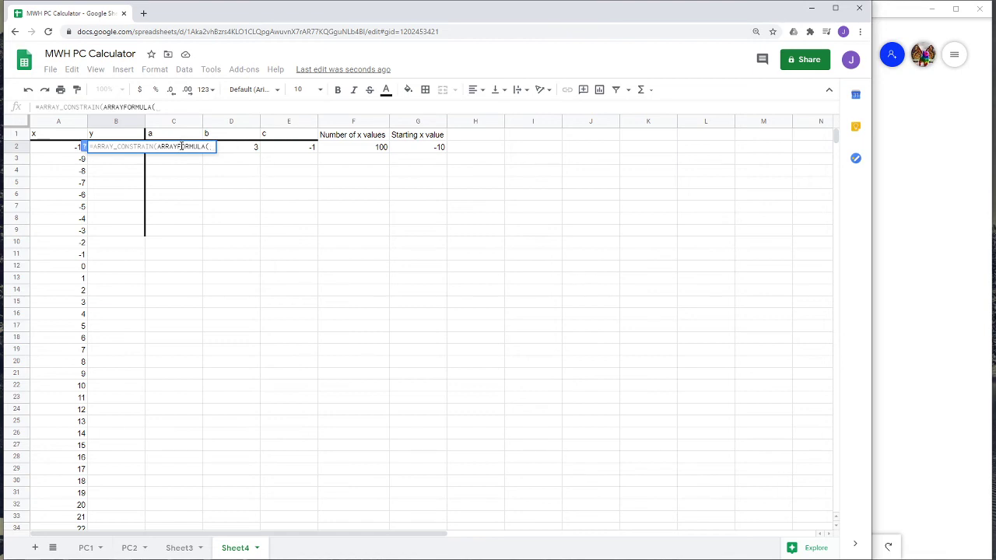
Enter the exponential expression C2*D2^(A2:A)+E2 inside the ARRAYFORMULA in B2.
type("c")
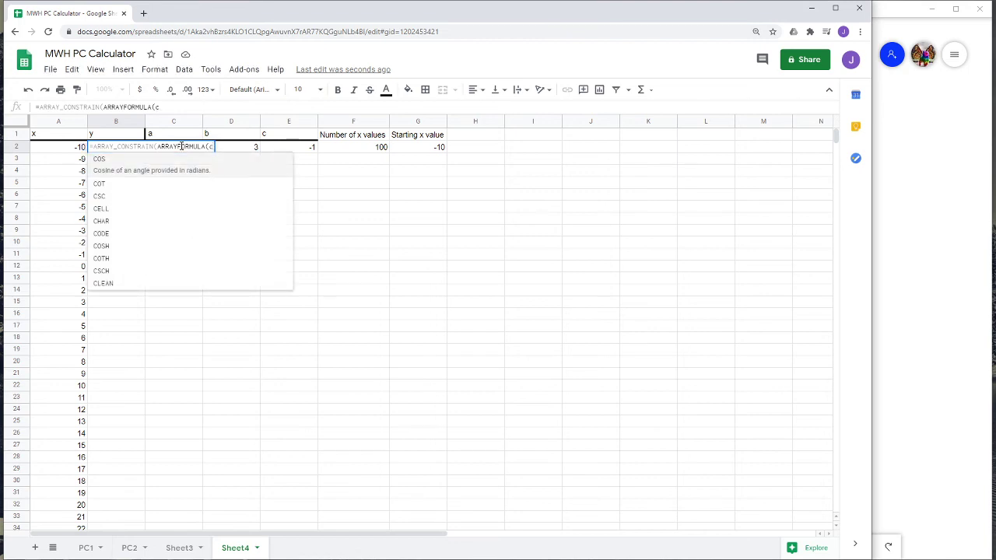
type("2*")
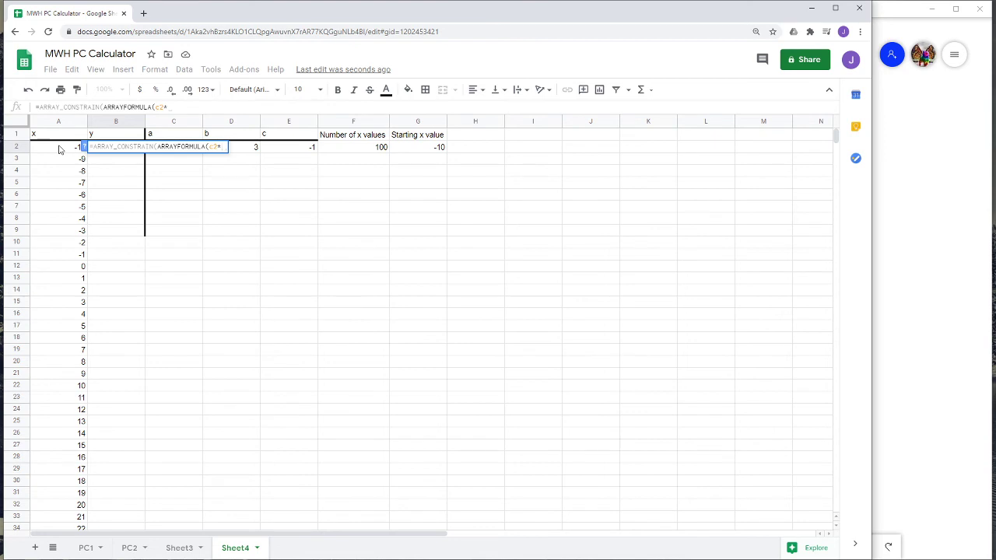
left_click(241, 150)
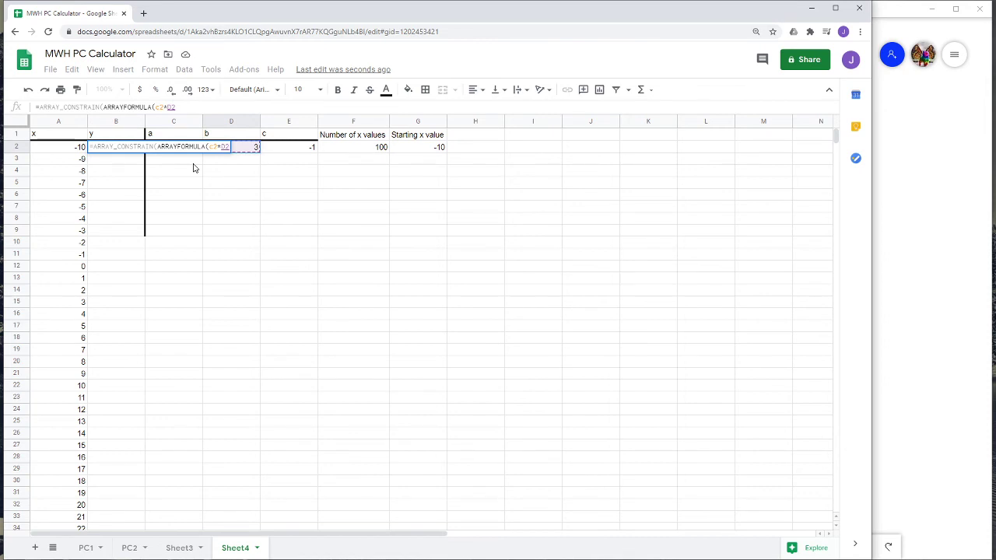
type("^(A2:")
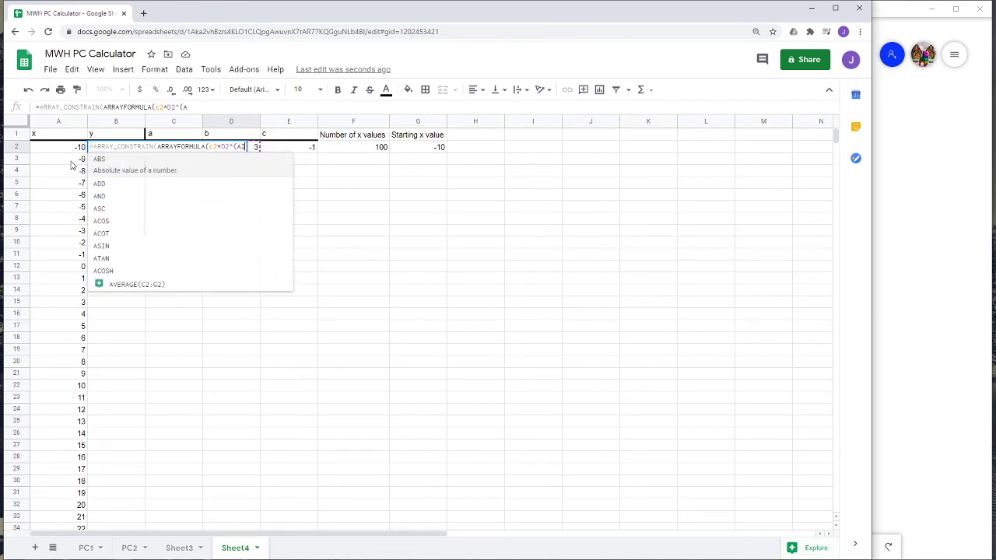
type("A")
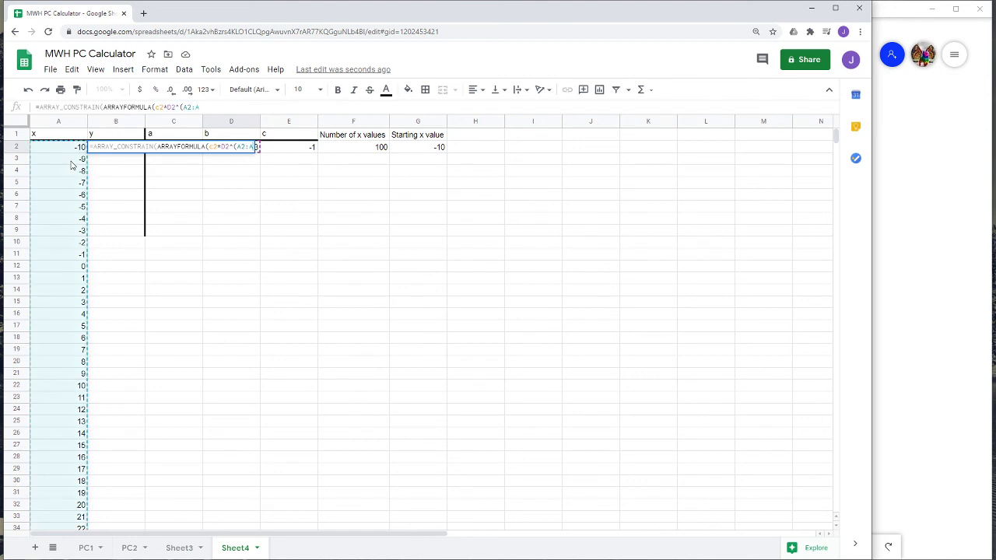
type(")")
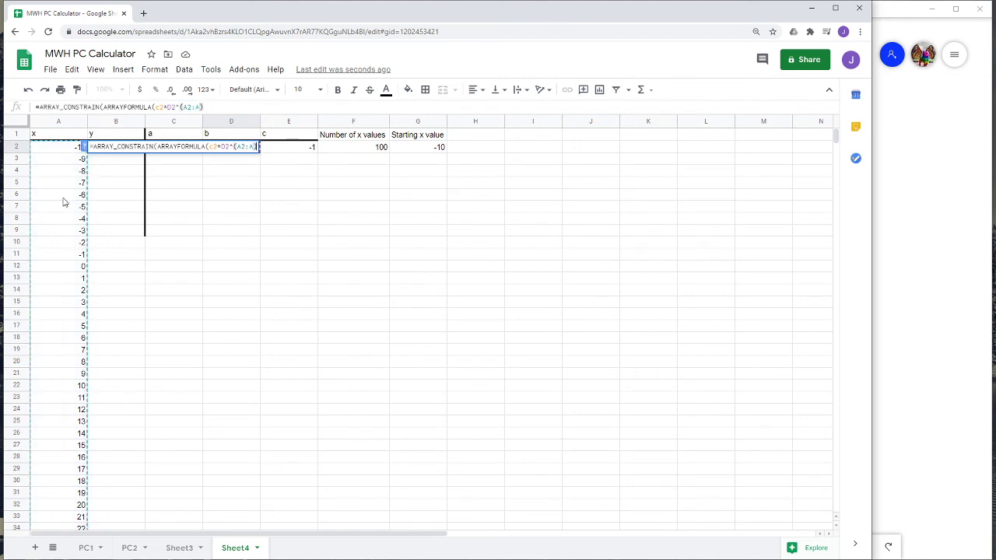
scroll(62, 234, "down", 10)
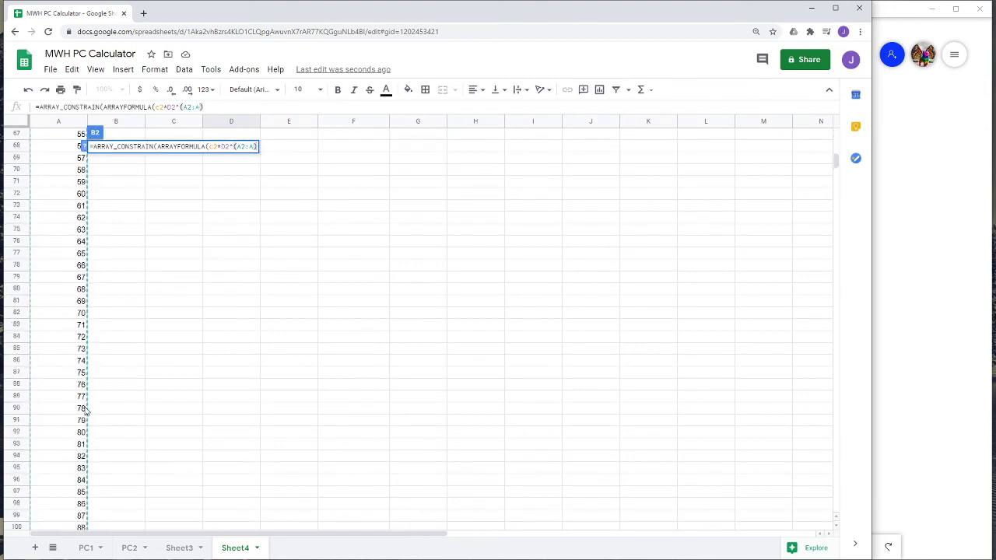
scroll(85, 411, "up", 10)
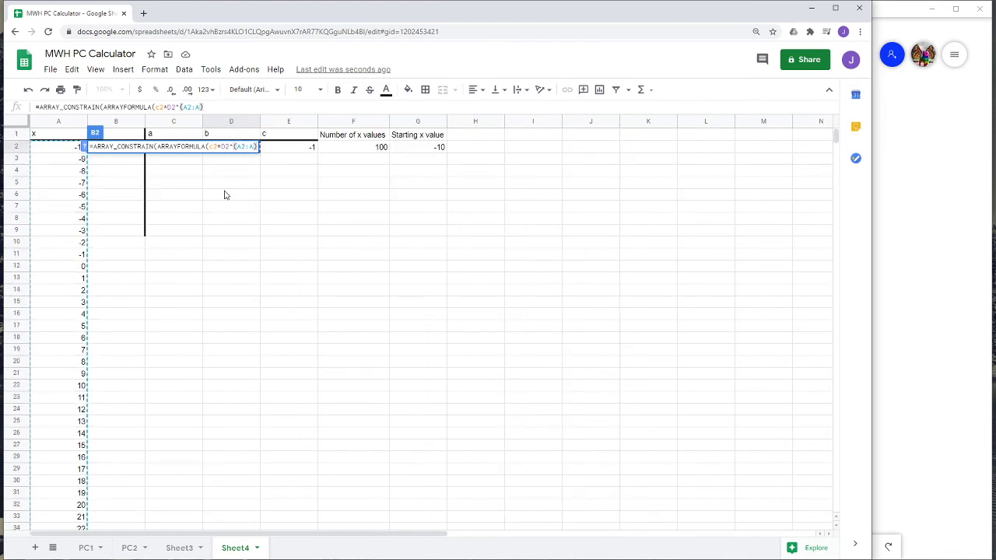
type("+")
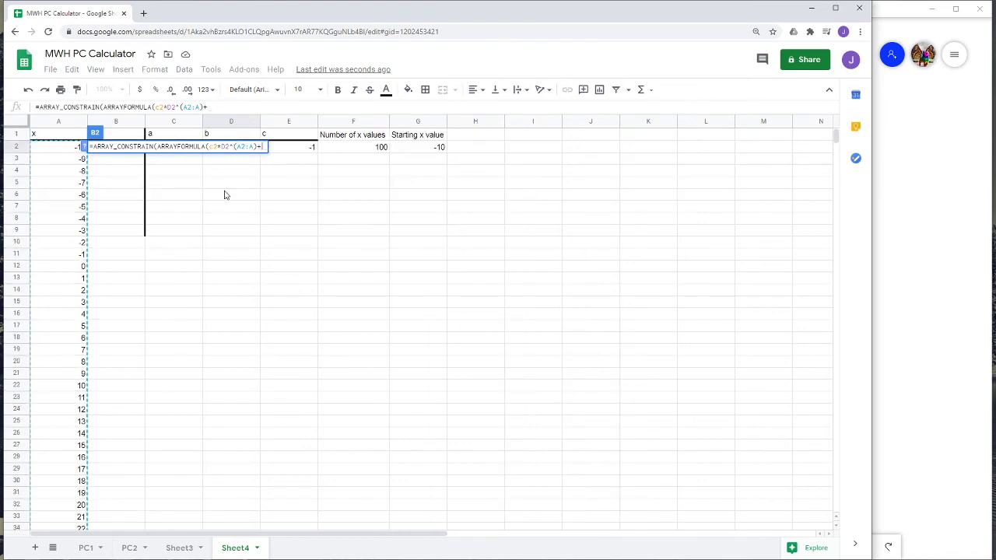
type("E2")
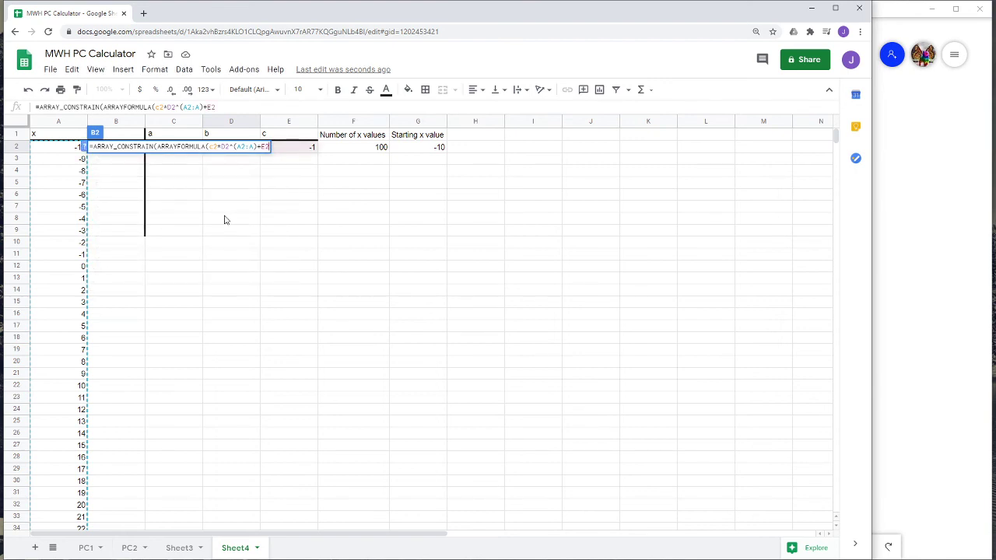
Limit the array to F2 rows and 1 column, complete the B2 formula, and review the y values down column B.
type("),")
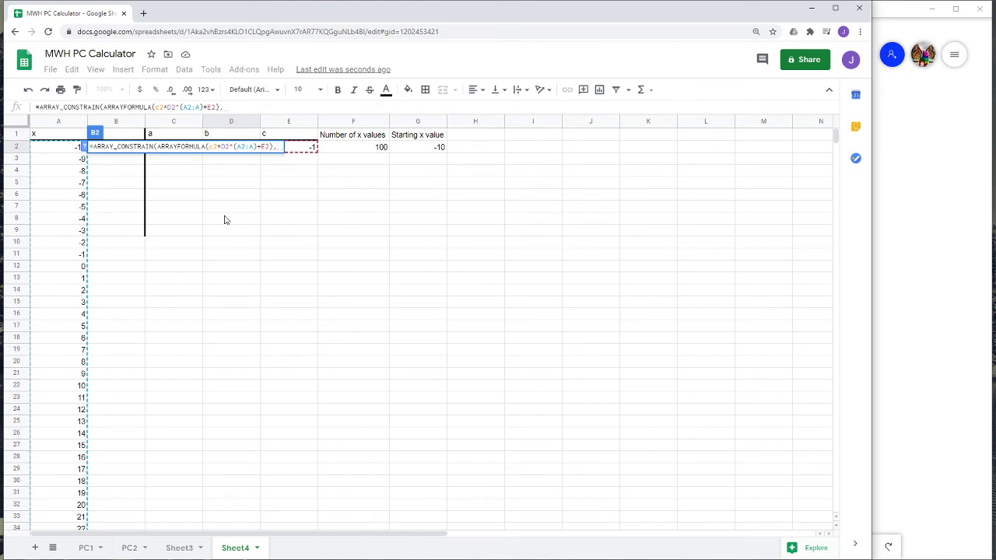
left_click(368, 154)
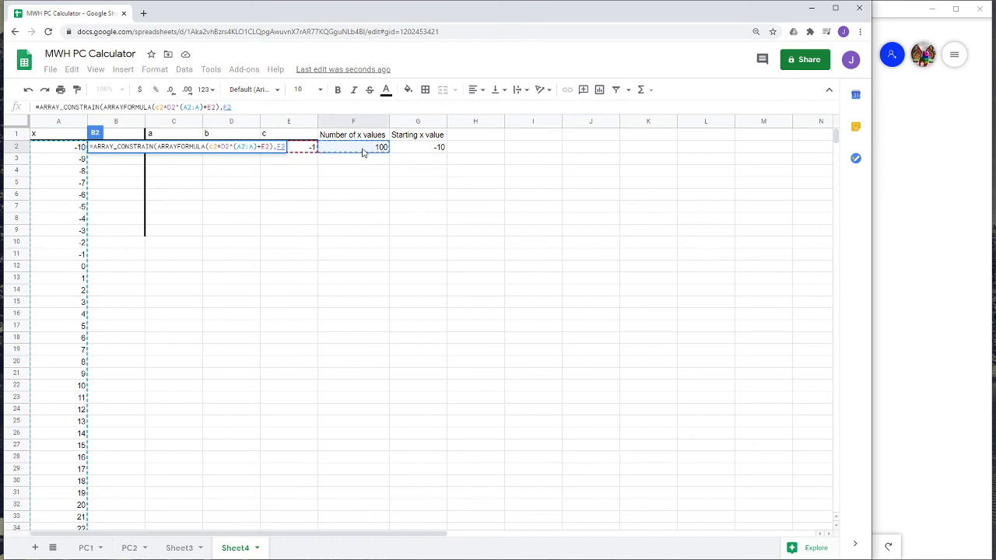
type(",")
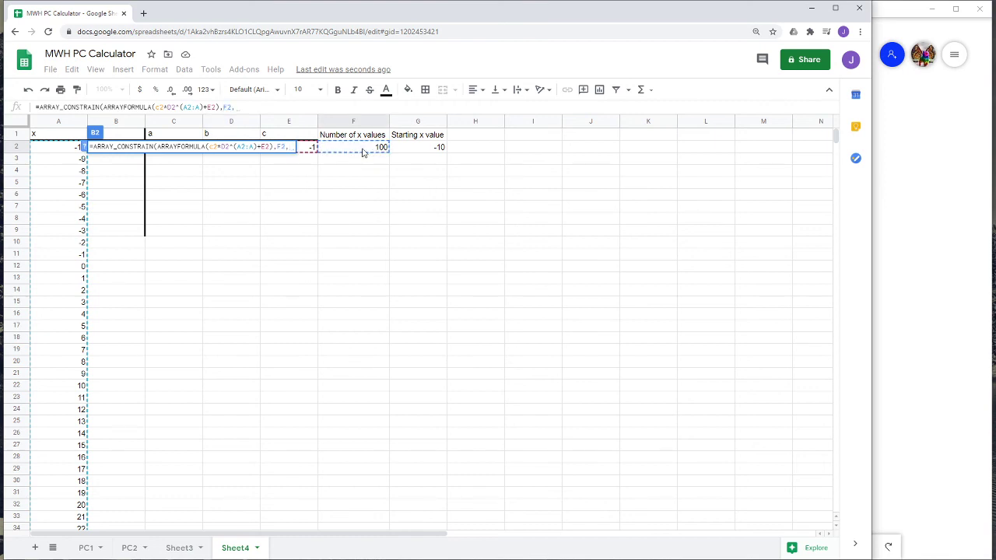
type("1")
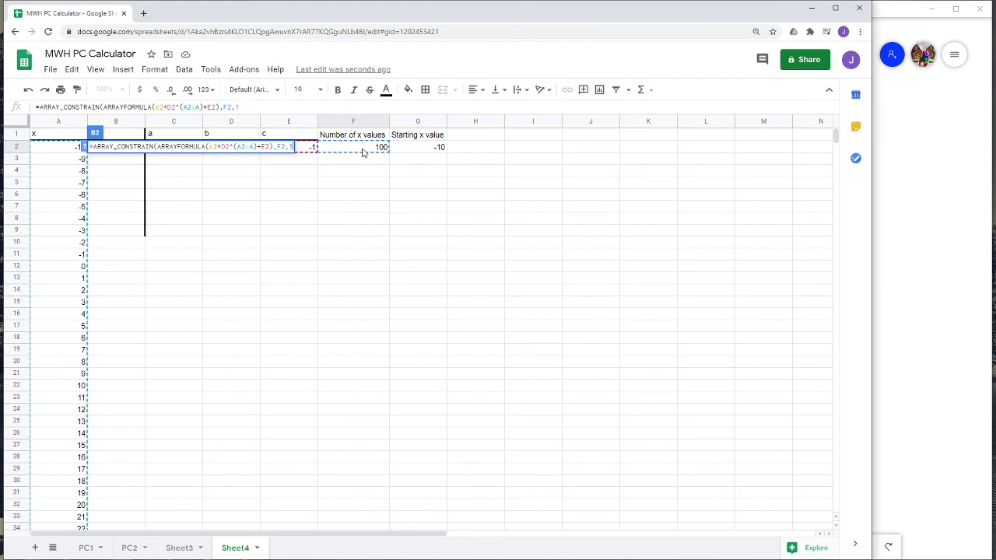
type(")")
key("Return")
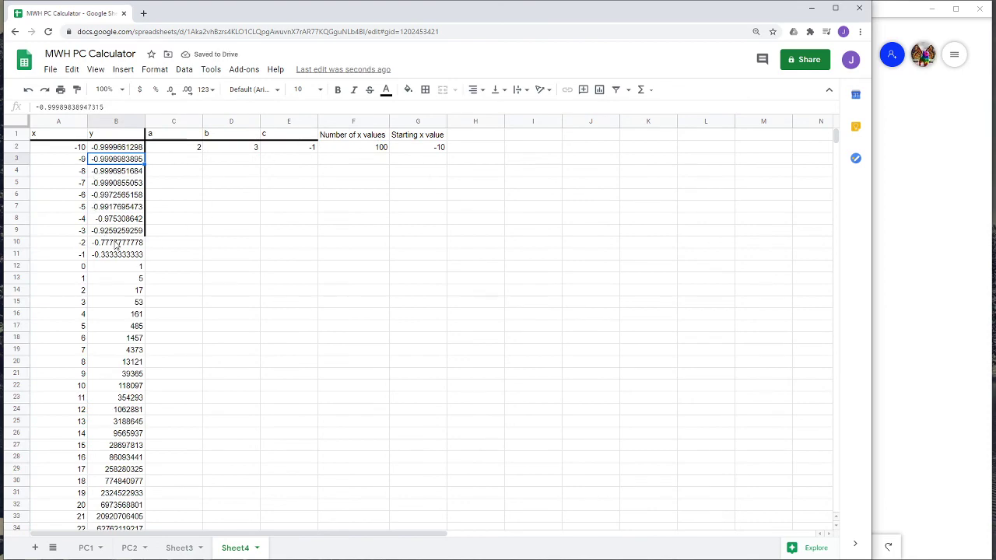
scroll(107, 295, "down", 10)
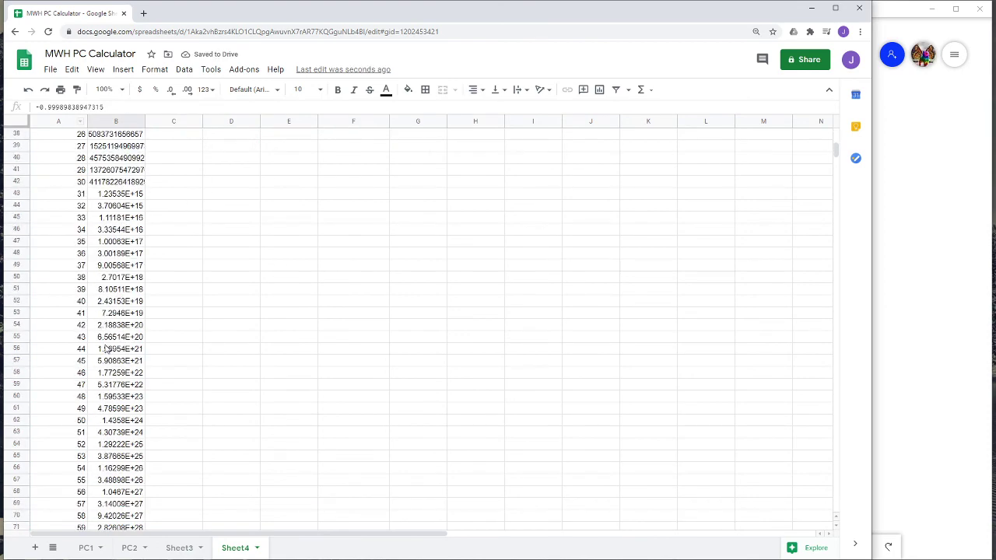
scroll(109, 366, "down", 5)
scroll(111, 369, "up", 15)
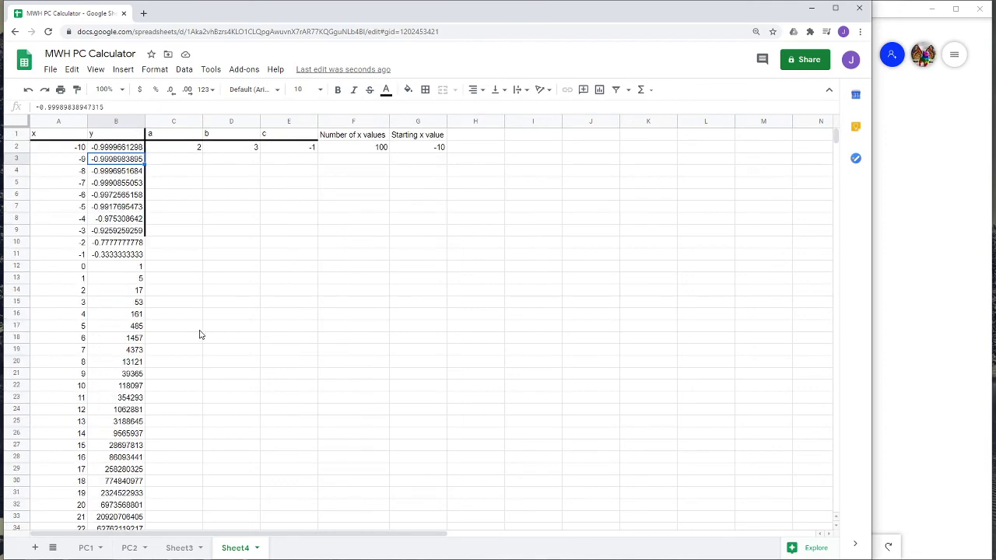
Set the starting x value in G2 to -1000 and examine the x and y values down columns A and B.
left_click(429, 149)
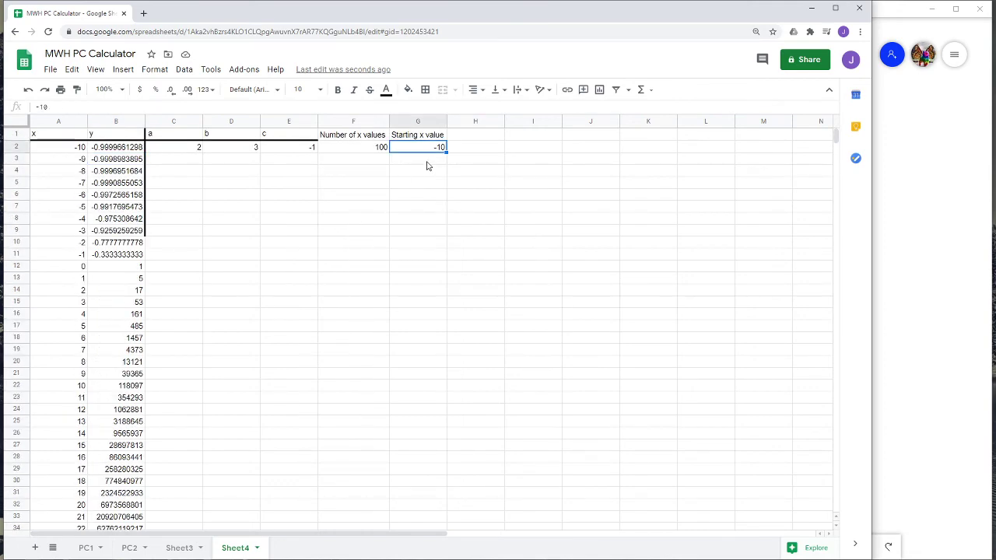
type("-1000")
key("Return")
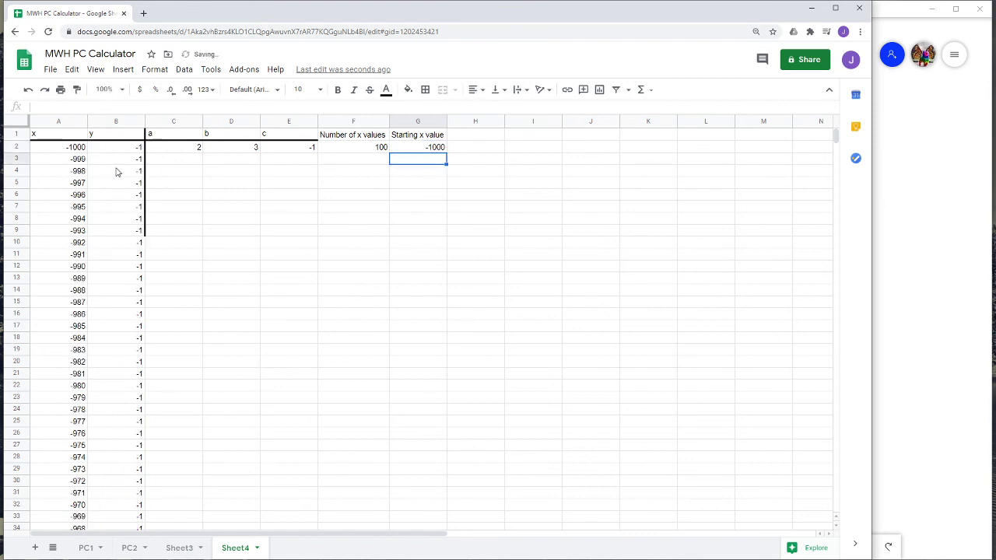
scroll(129, 256, "down", 15)
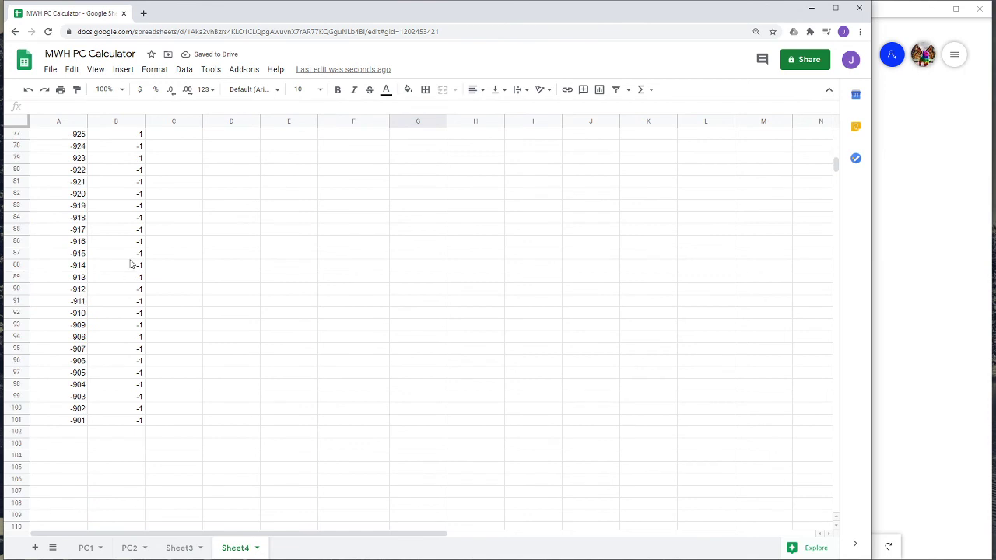
left_click(130, 264)
scroll(129, 280, "up", 17)
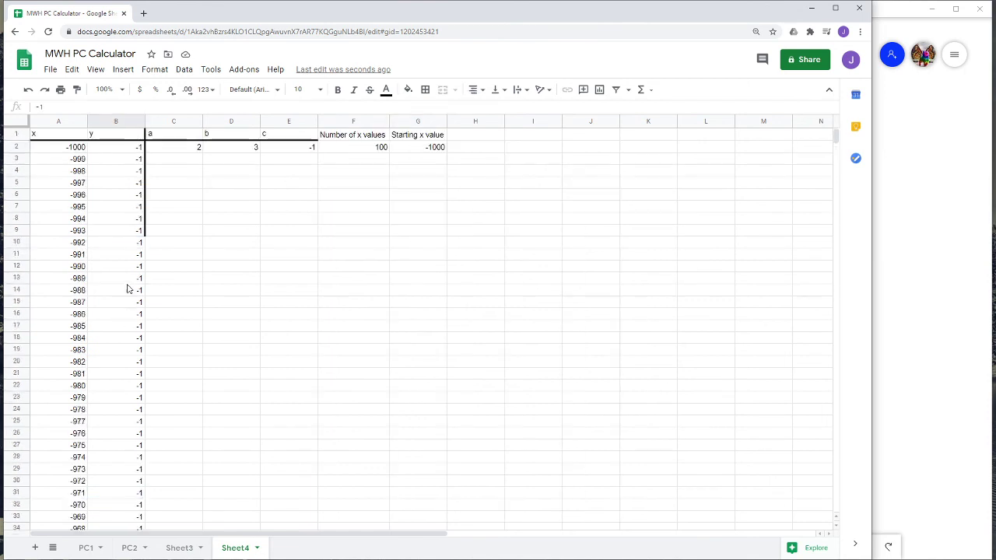
left_click(379, 147)
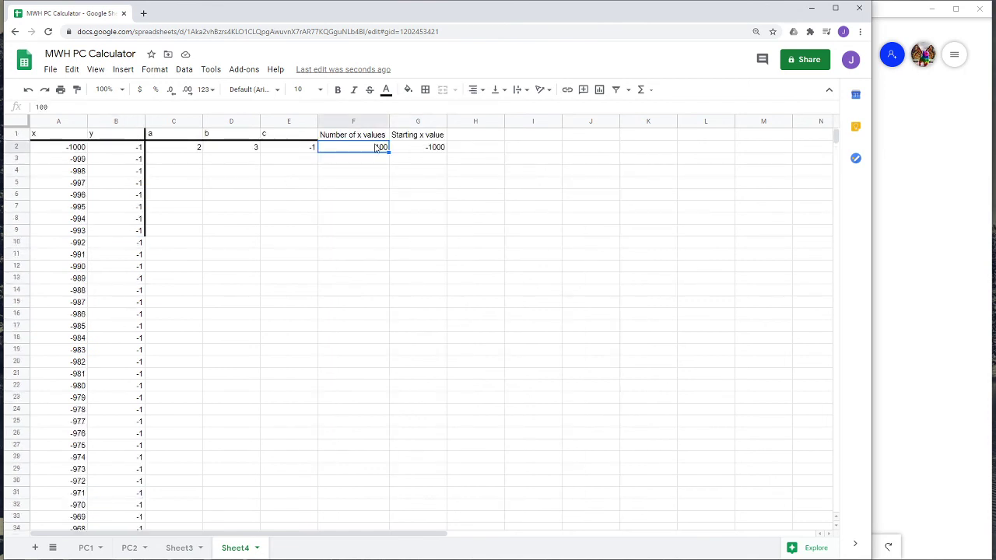
left_click(129, 244)
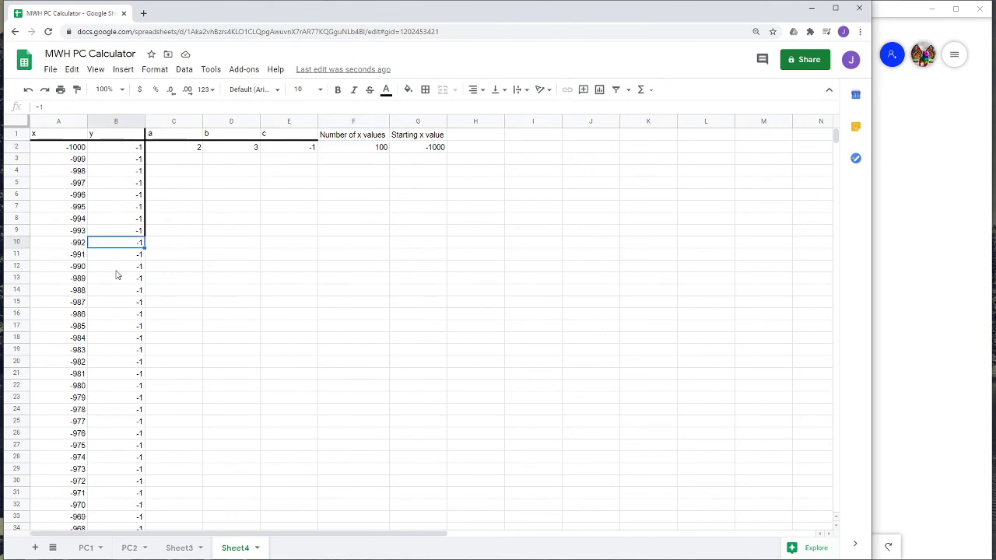
scroll(116, 275, "down", 12)
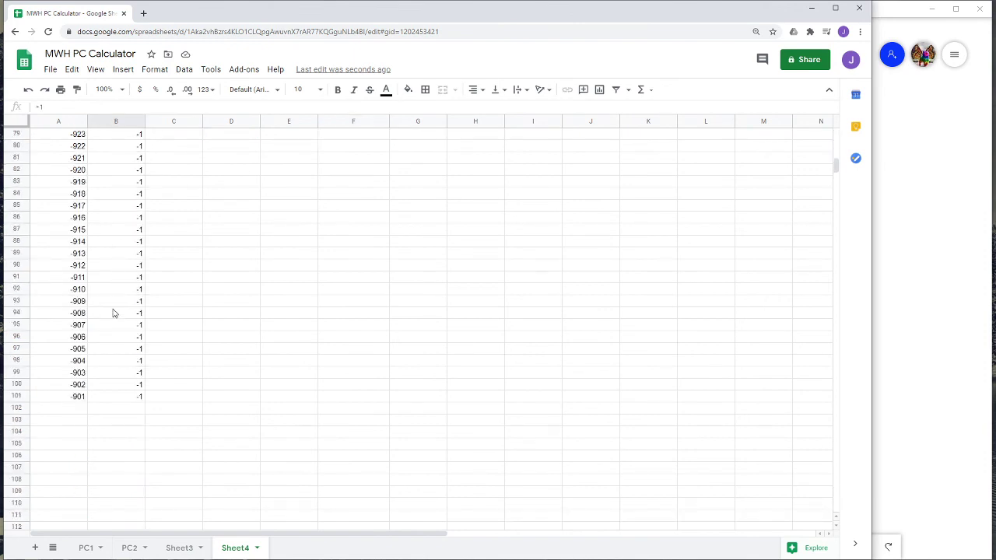
scroll(116, 313, "up", 12)
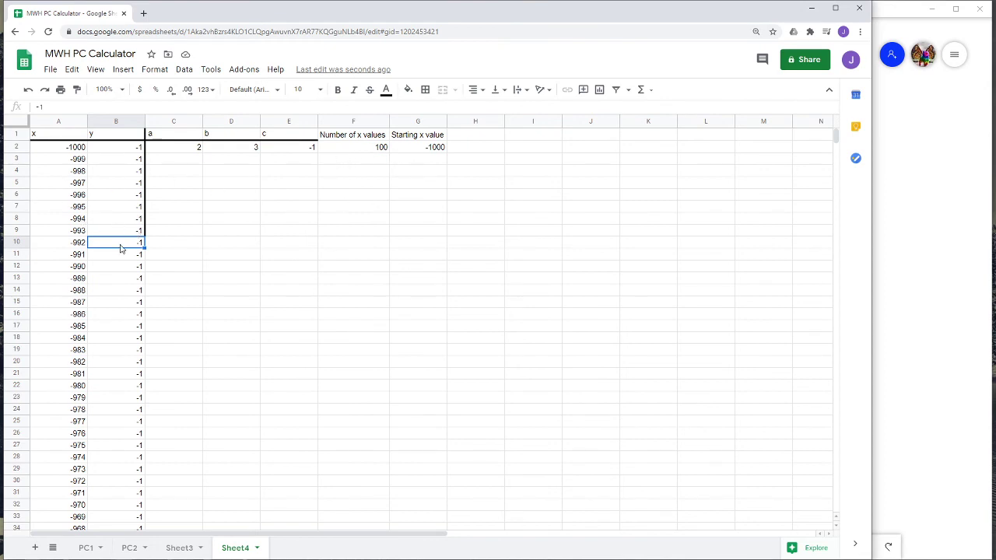
Set the starting x value in G2 to -100 and check where the y values begin to differ from -1.
left_click(400, 151)
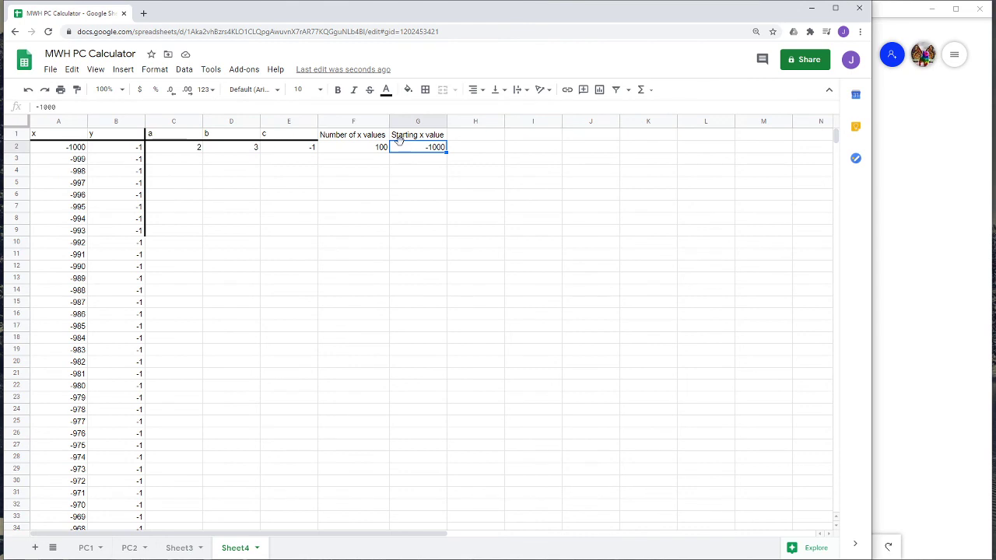
type("-100")
key("Return")
scroll(94, 304, "down", 15)
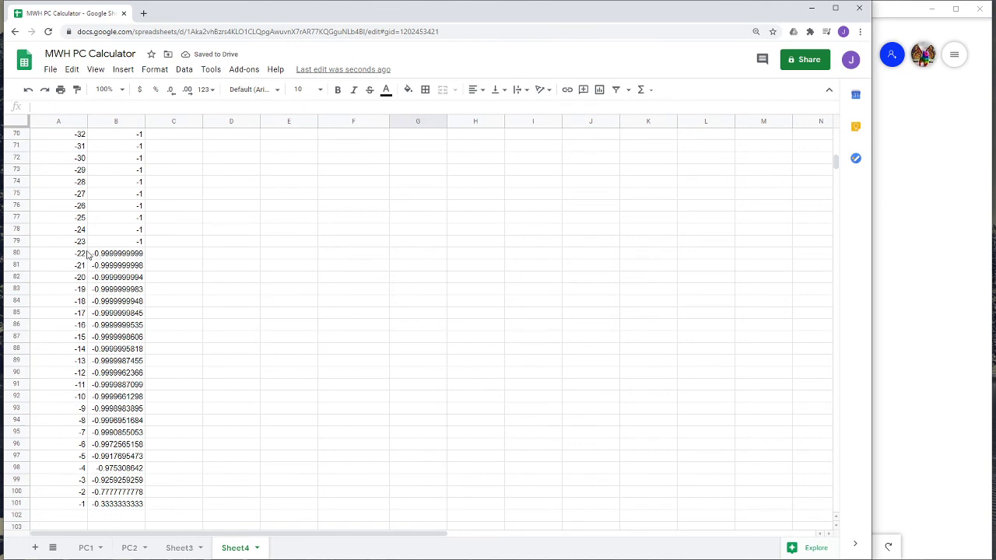
scroll(119, 438, "up", 15)
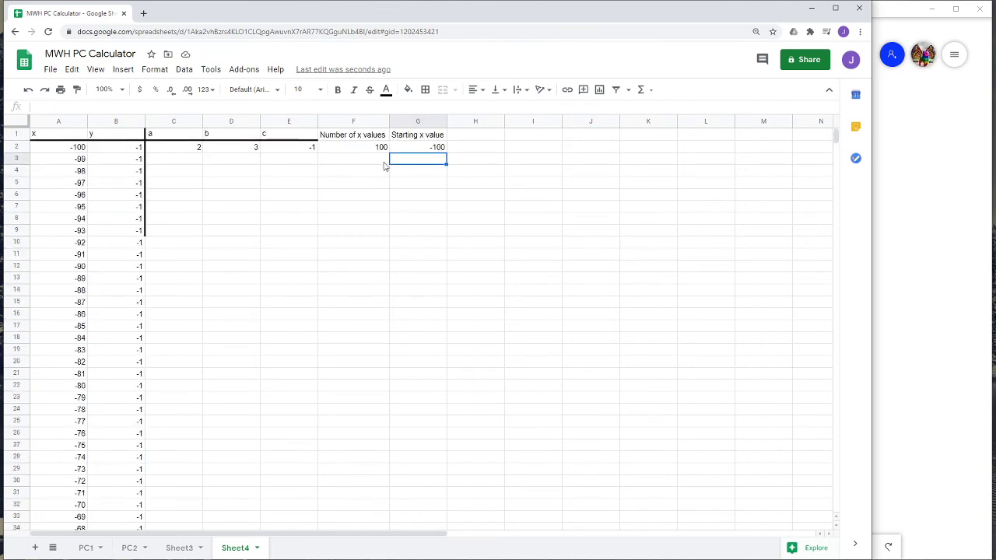
Set the starting x value in G2 to -23 and review the recalculated y values.
left_click(421, 147)
type("-")
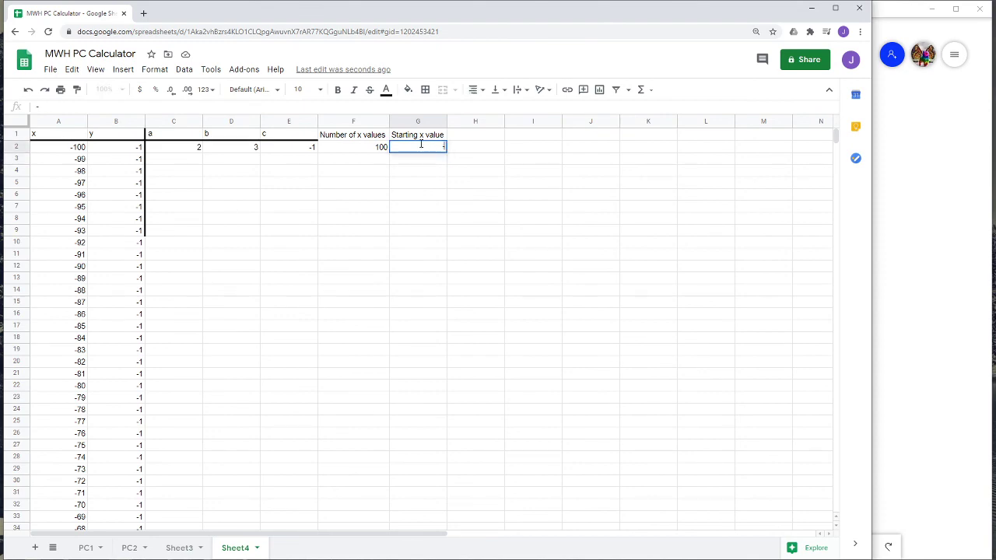
type("23")
key("Return")
scroll(144, 377, "down", 15)
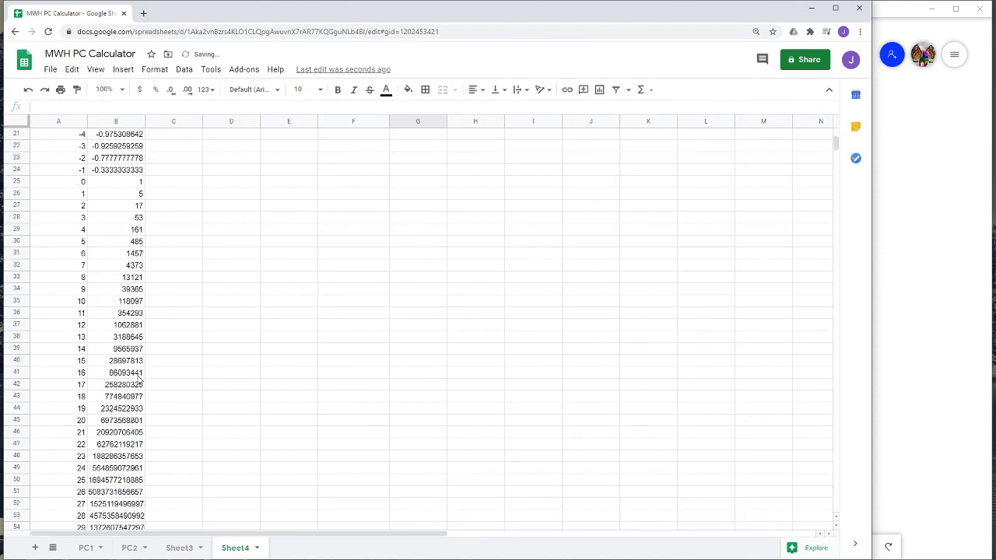
scroll(143, 377, "up", 15)
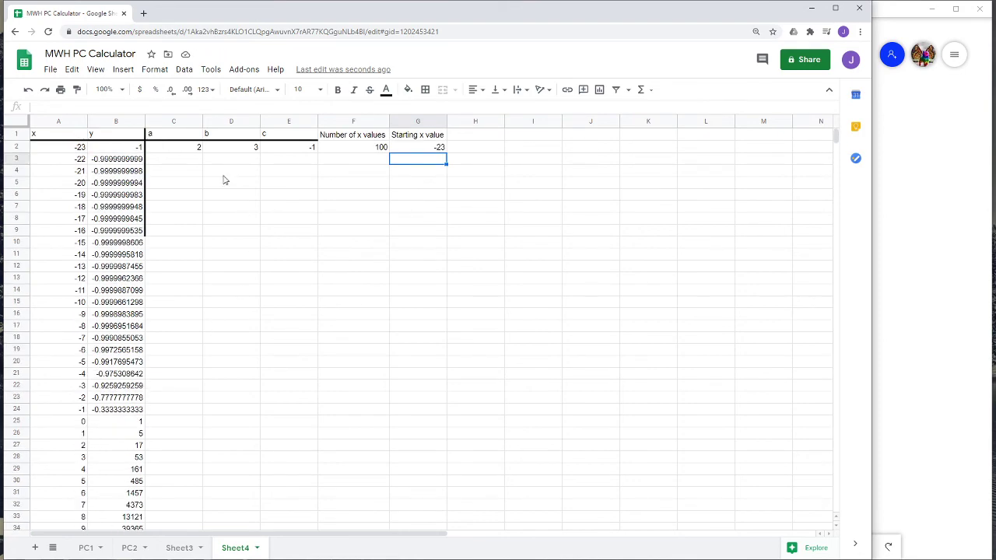
Select the entire x and y columns, A and B, and look through the selected data.
left_click(65, 139)
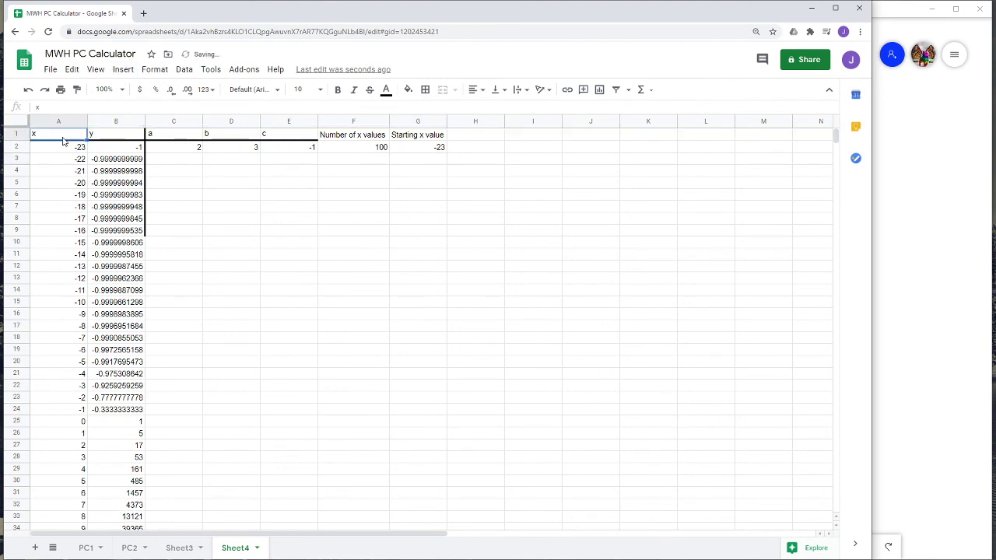
left_click(58, 122)
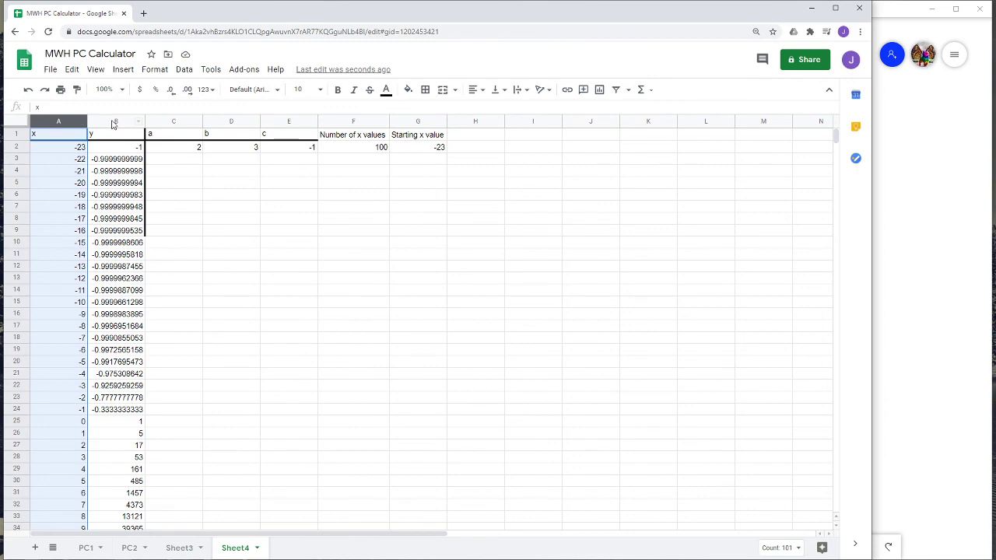
left_click(114, 125, "shift")
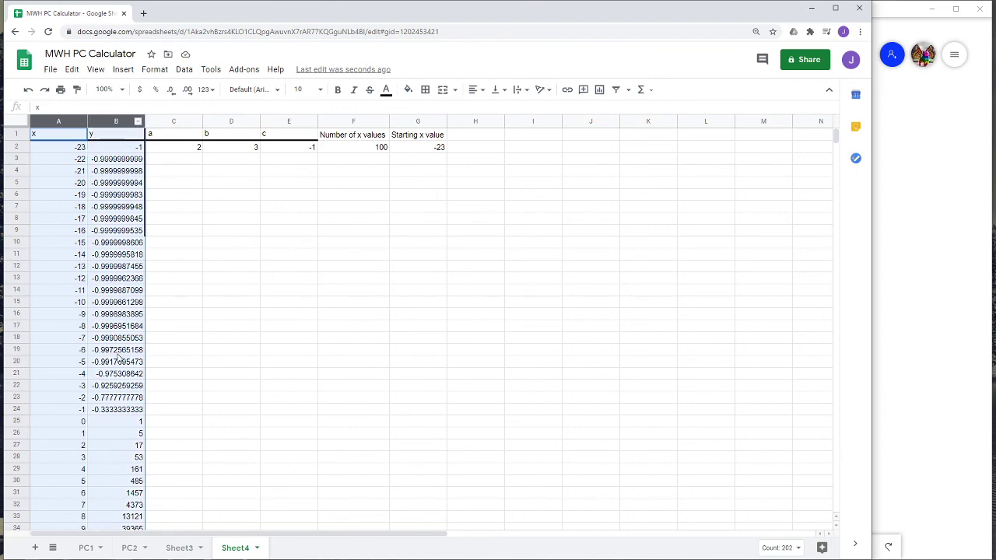
scroll(119, 352, "down", 10)
scroll(118, 366, "down", 10)
scroll(117, 380, "up", 12)
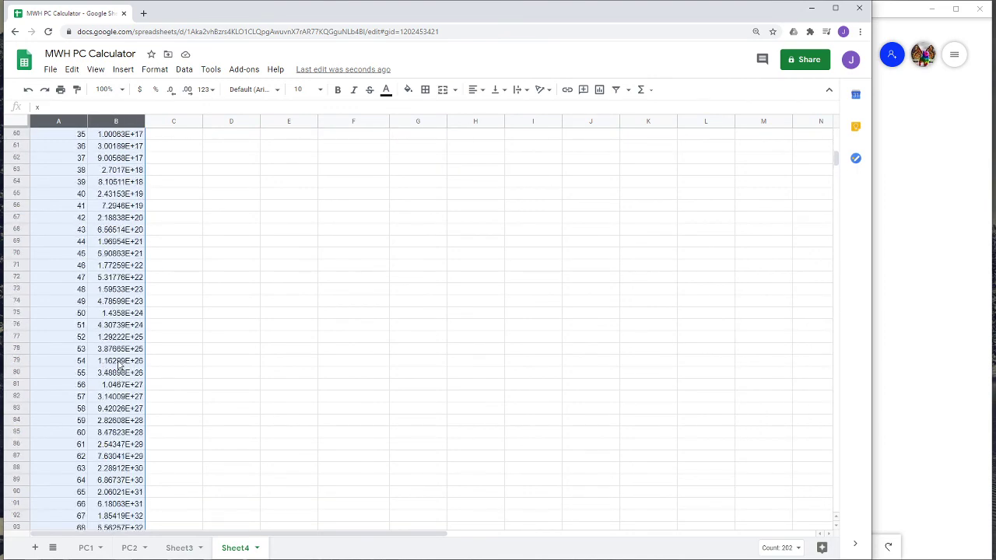
Insert a chart of the x and y columns and place it just below the parameter cells near the sheet's first rows.
left_click(124, 71)
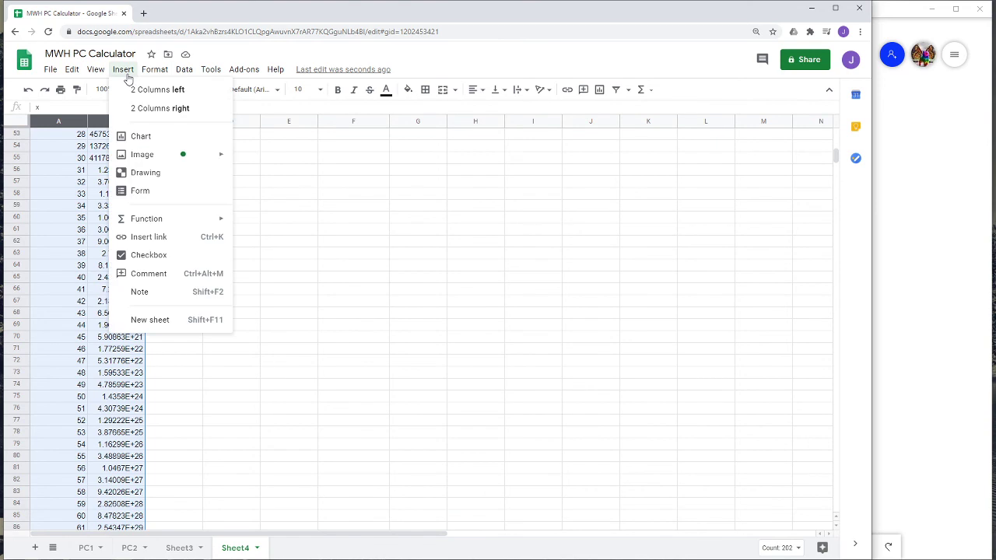
left_click(152, 139)
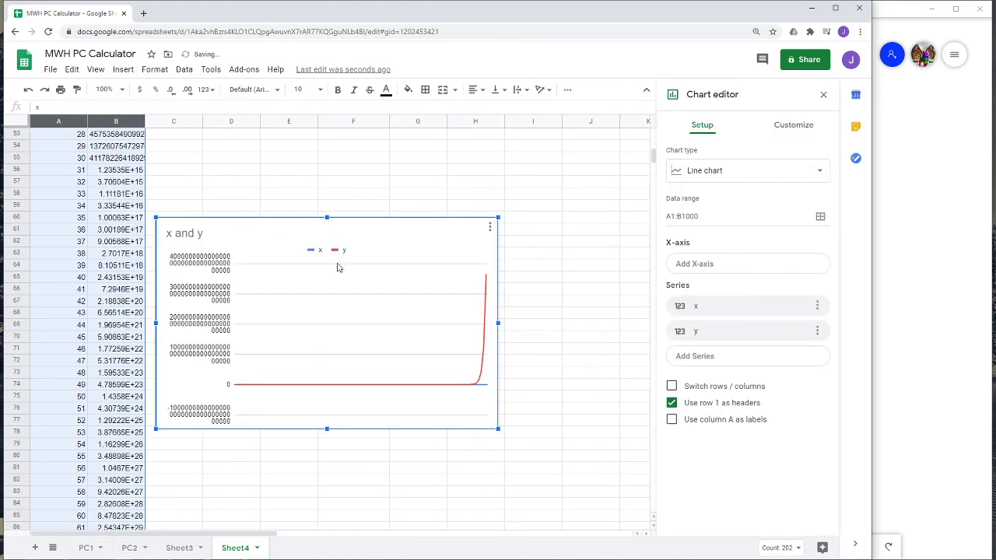
left_click_drag(407, 227, 499, 156)
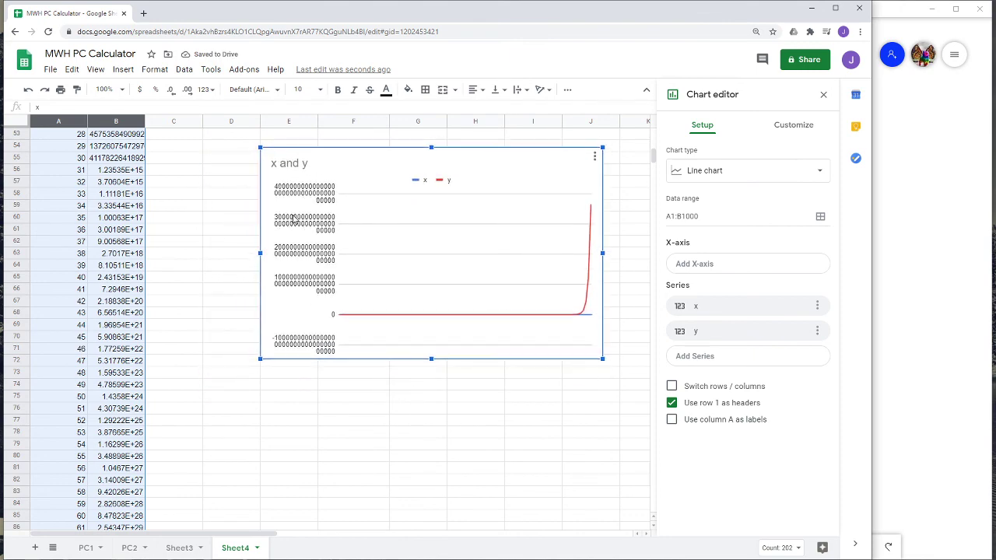
scroll(294, 220, "up", 5)
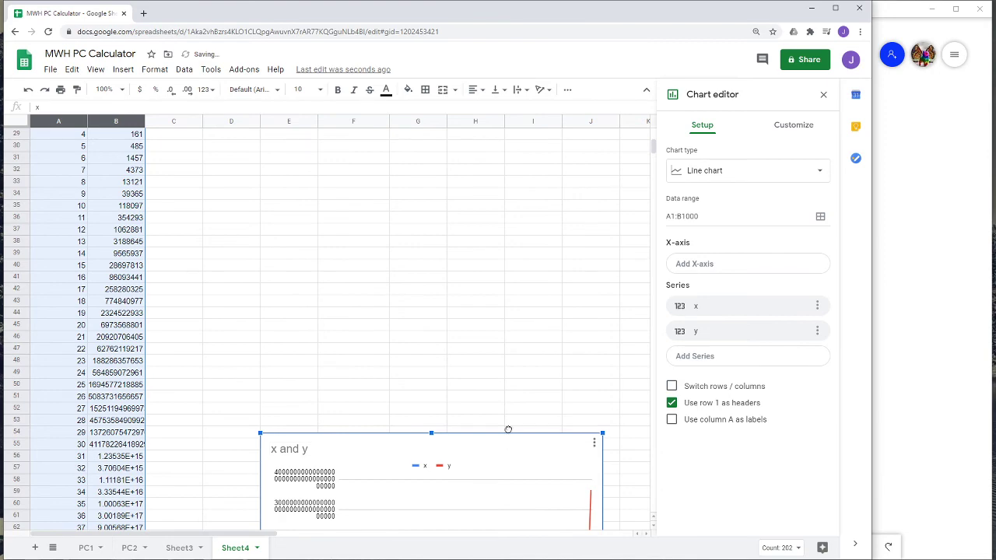
left_click_drag(508, 430, 502, 125)
scroll(238, 287, "up", 5)
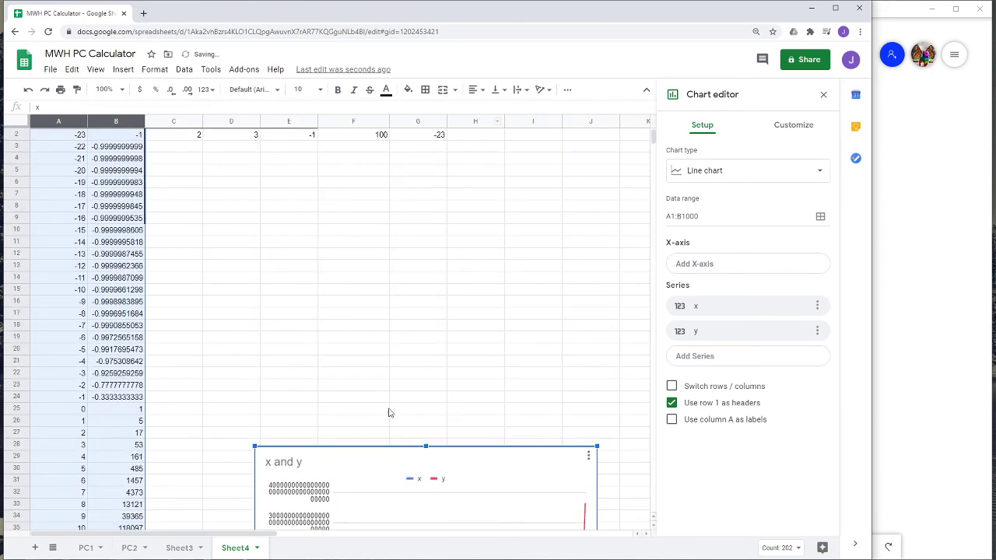
left_click_drag(425, 453, 437, 189)
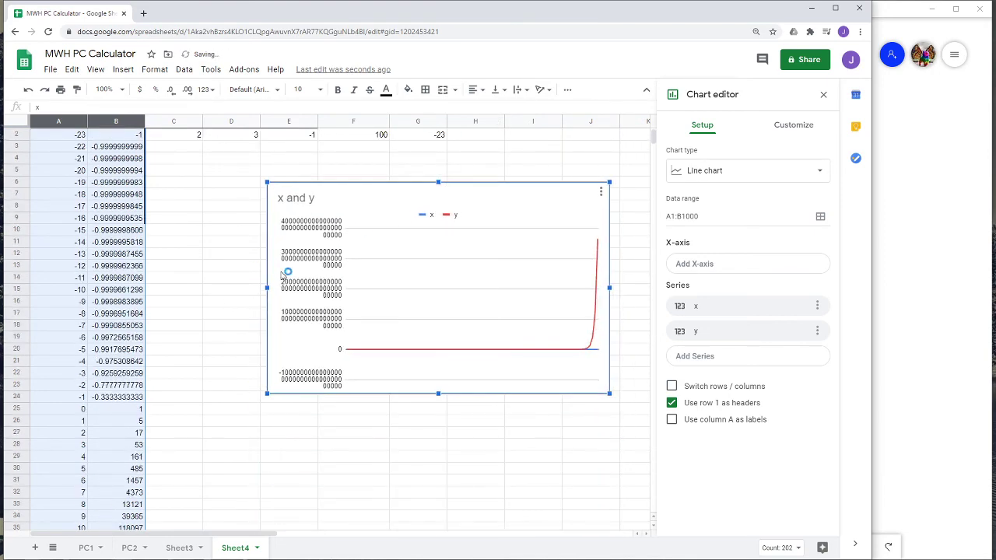
scroll(241, 322, "up", 1)
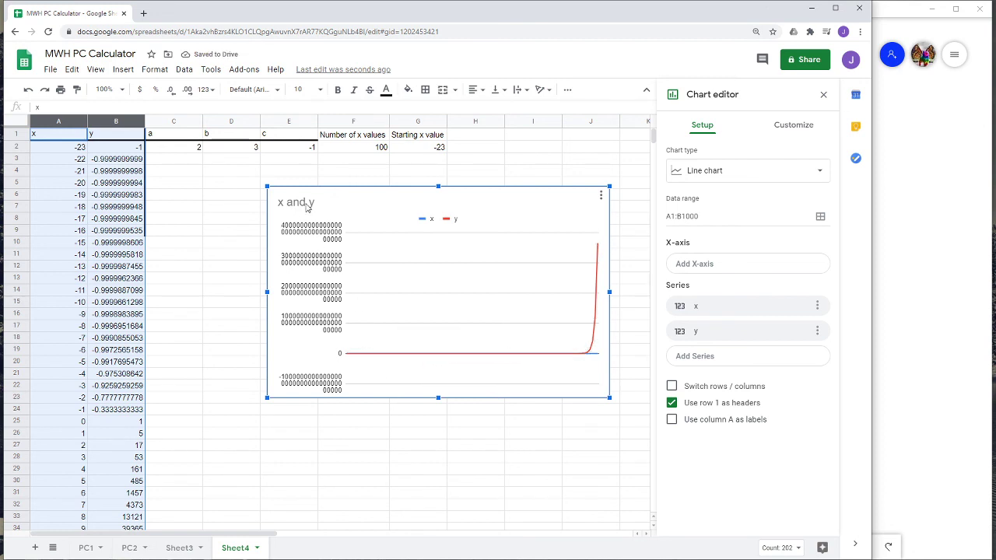
Change the chart type to the suggested y vs. x scatter chart.
left_click(731, 178)
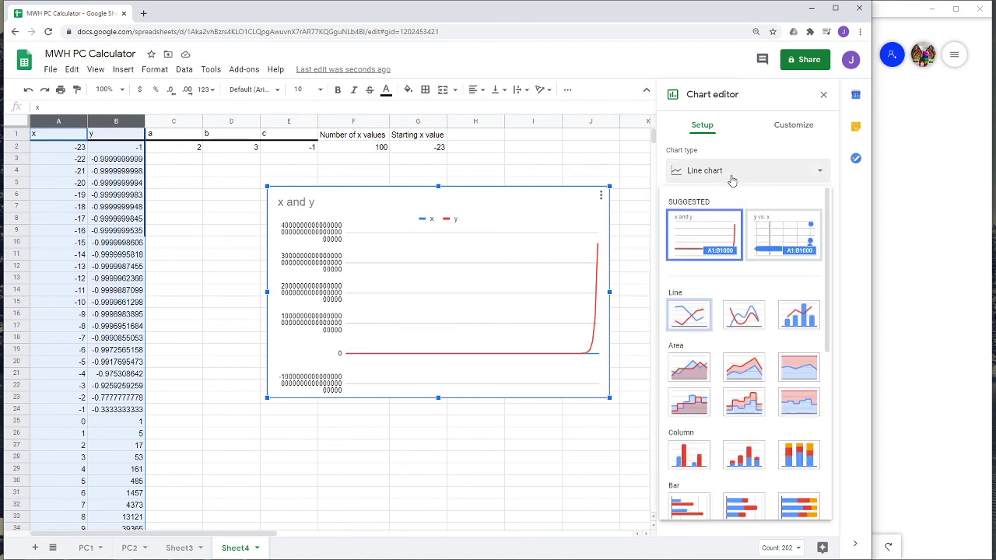
left_click(780, 245)
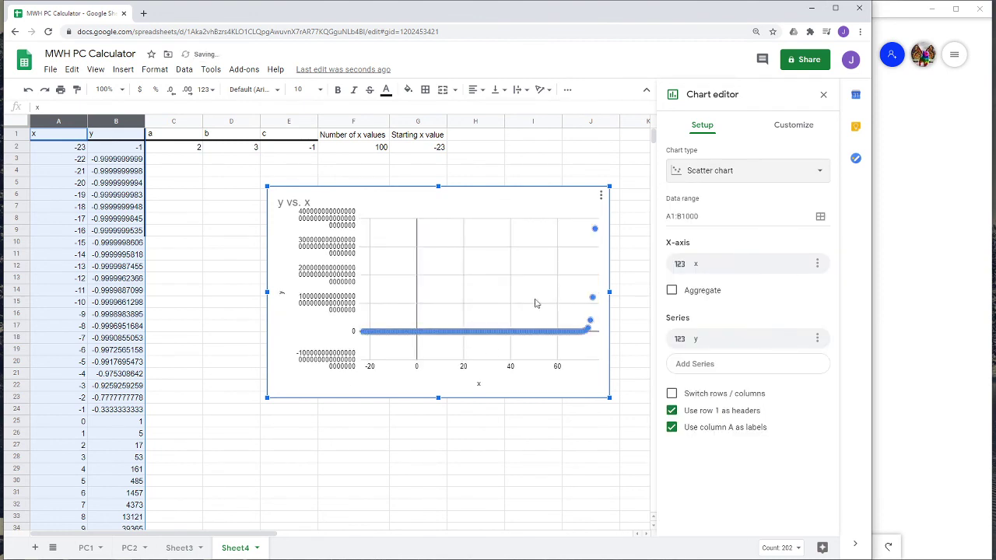
left_click(735, 178)
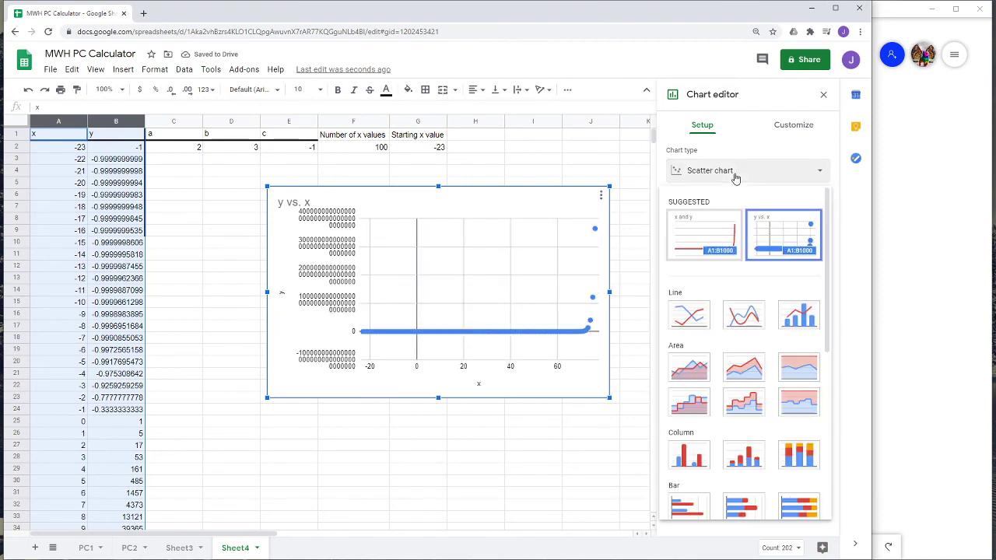
left_click(788, 247)
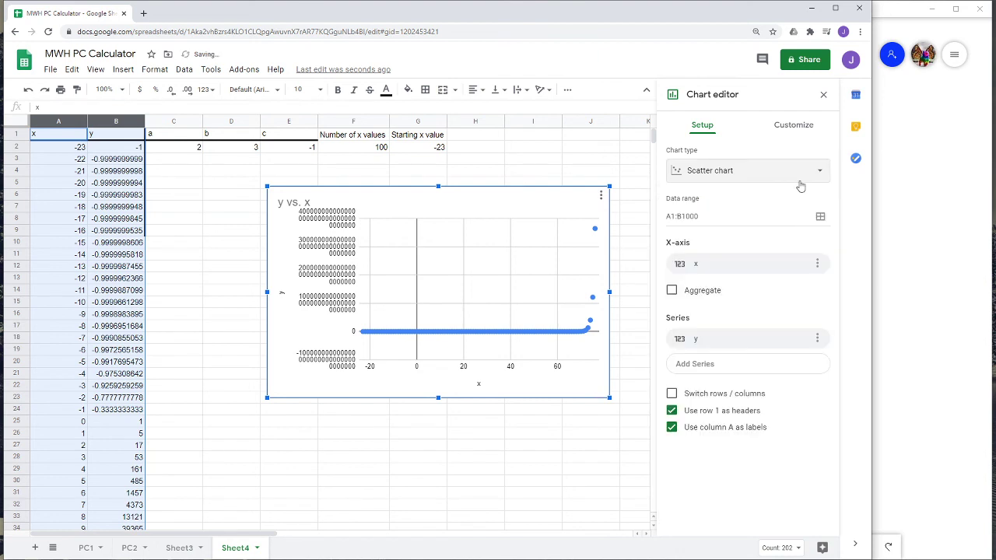
Check the chart style options, change the y vs. x chart to a line chart, and close the chart editor.
left_click(805, 137)
left_click(677, 154)
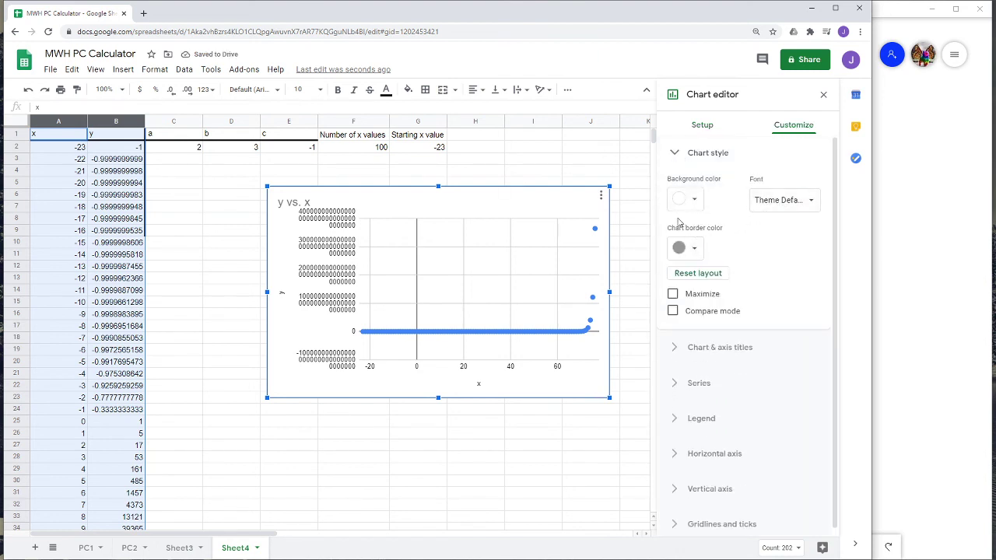
left_click(708, 127)
left_click(723, 176)
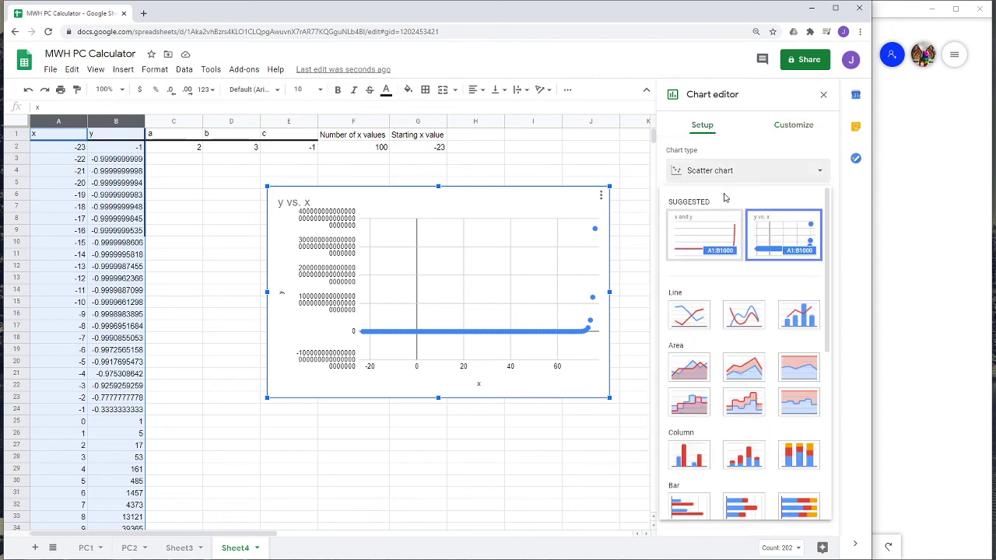
left_click(695, 315)
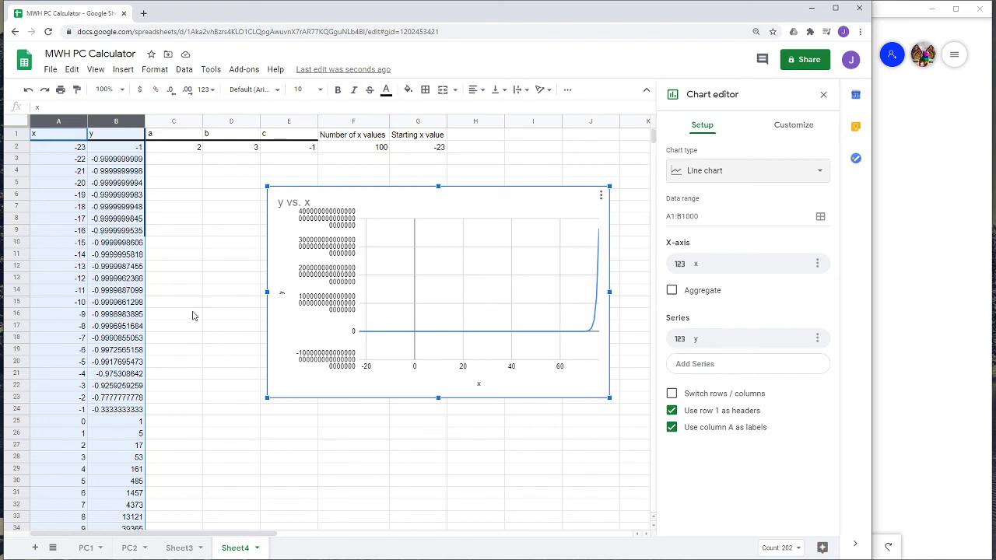
left_click(220, 207)
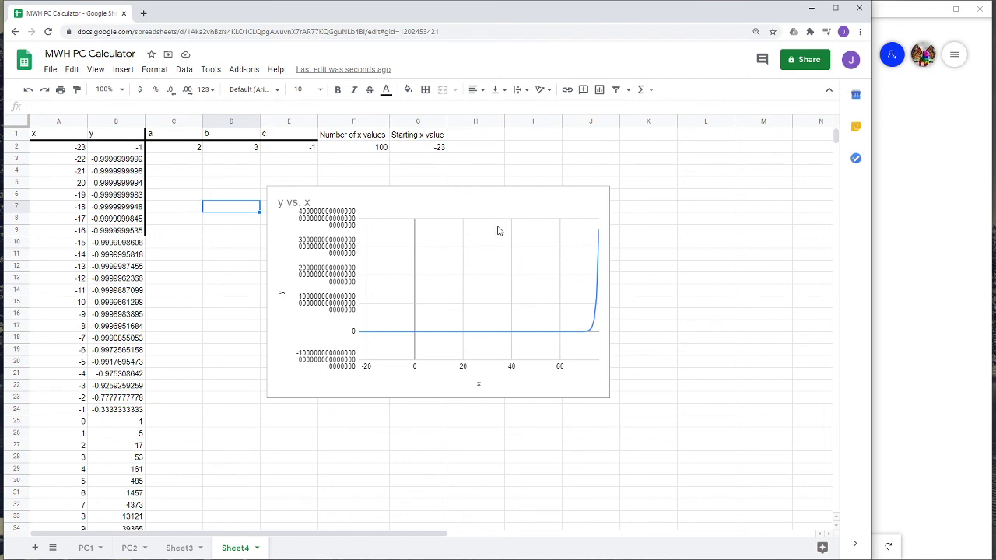
Narrow the spreadsheet window to show the whiteboard equations beside it, with the general form y = ab^x + c in view.
left_click_drag(871, 124, 405, 126)
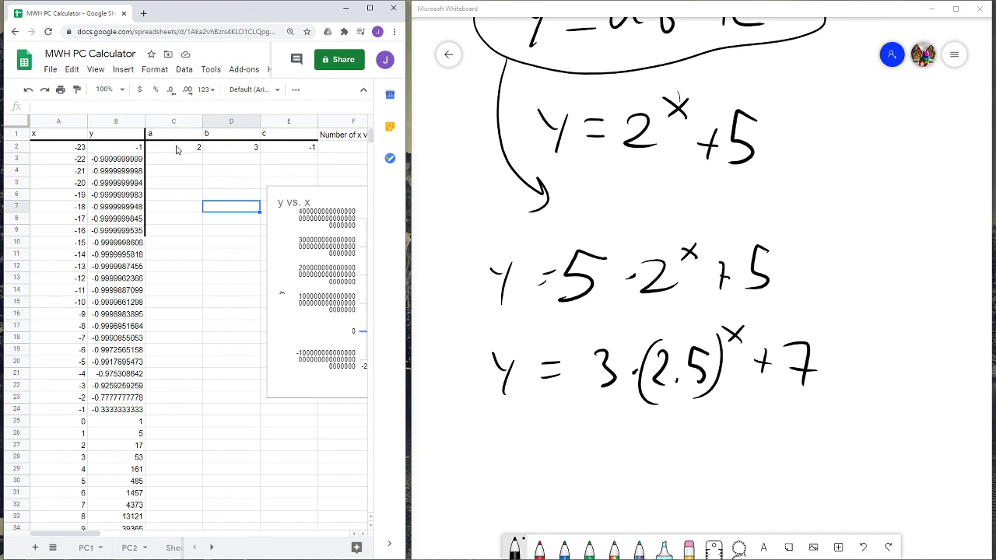
scroll(648, 215, "up", 3)
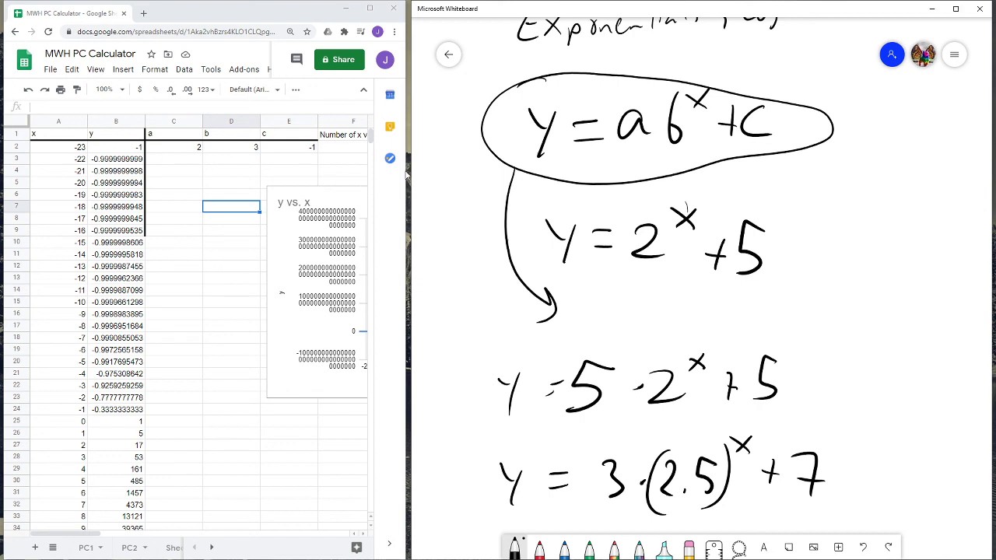
left_click_drag(406, 176, 525, 177)
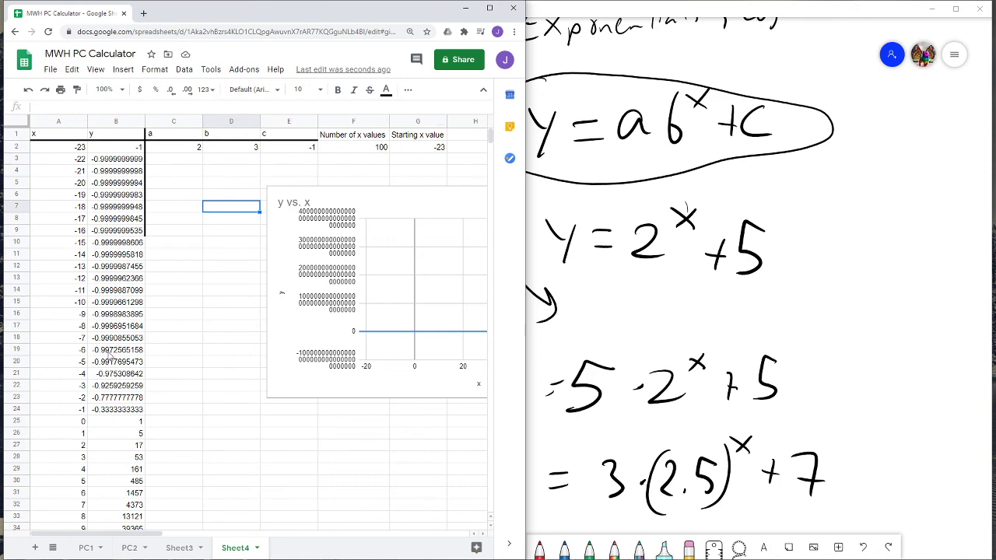
Look through the x and y values and move the chart next to the y column, starting in column C at row 7.
scroll(105, 462, "down", 3)
scroll(109, 459, "down", 3)
scroll(109, 459, "up", 10)
left_click(348, 194)
left_click_drag(389, 199, 280, 207)
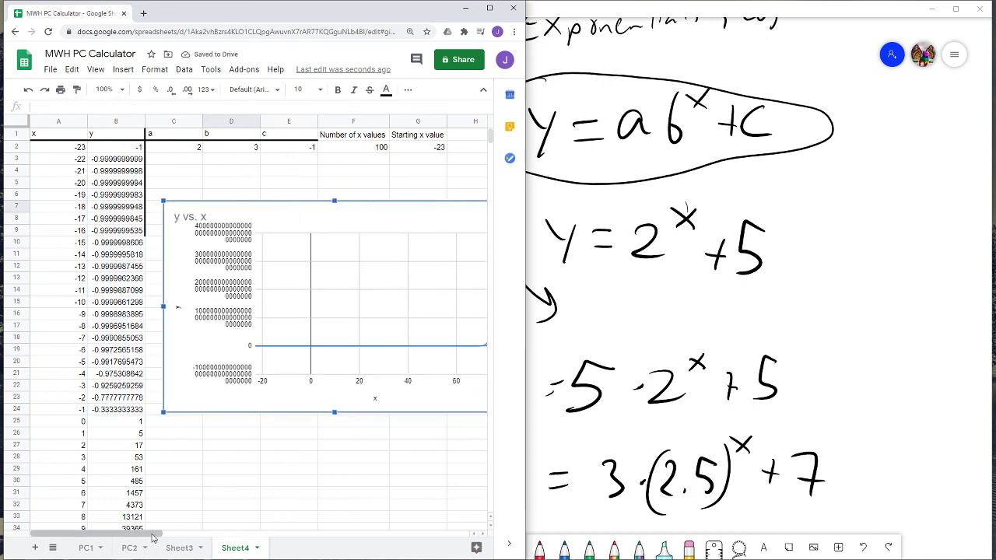
View the full width of the y vs. x chart and inspect the y formula in B2.
left_click_drag(153, 534, 204, 534)
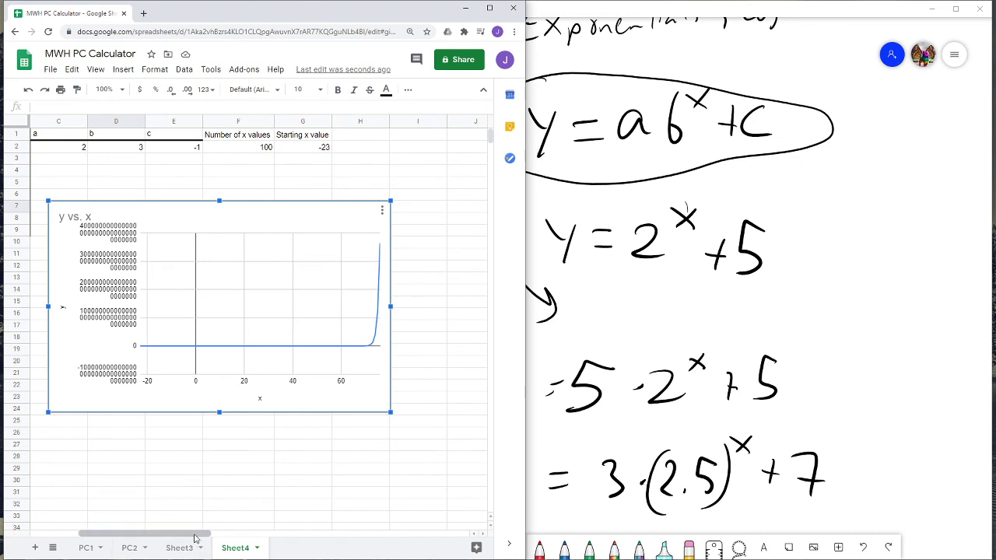
left_click_drag(195, 536, 147, 535)
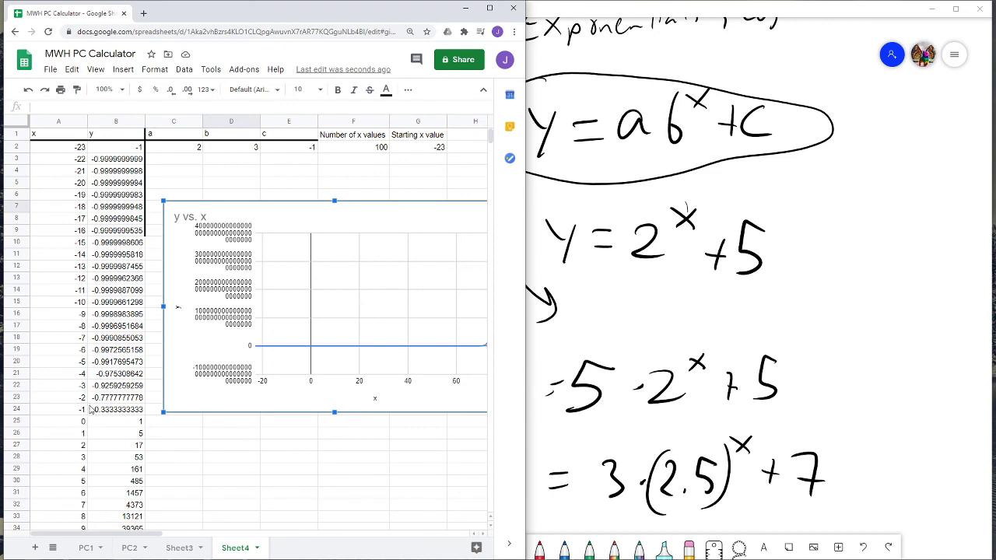
left_click(121, 148)
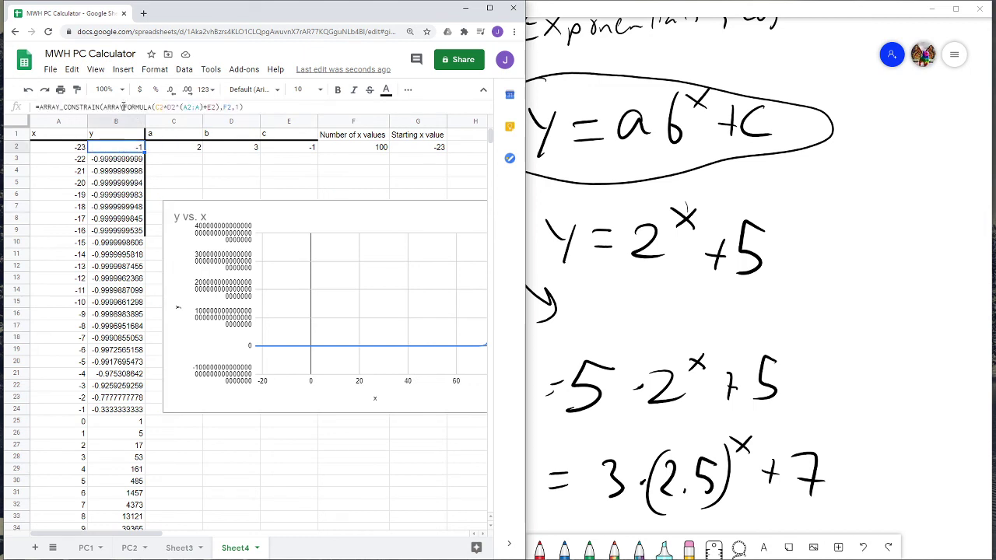